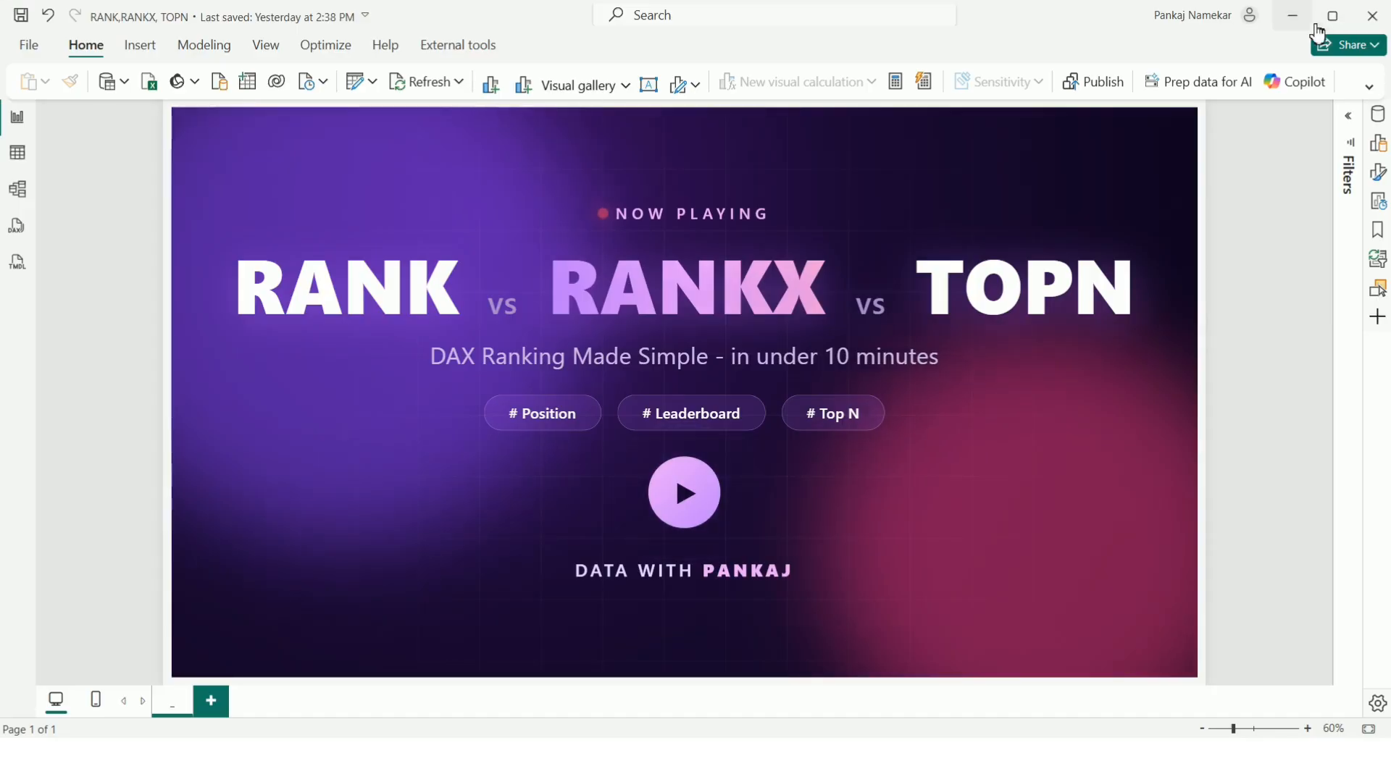
Start a new measure in the Volt_Electronics_Sales table from the table data view and enlarge the formula text.
{"action": "left_click", "coordinate": [1378, 114]}
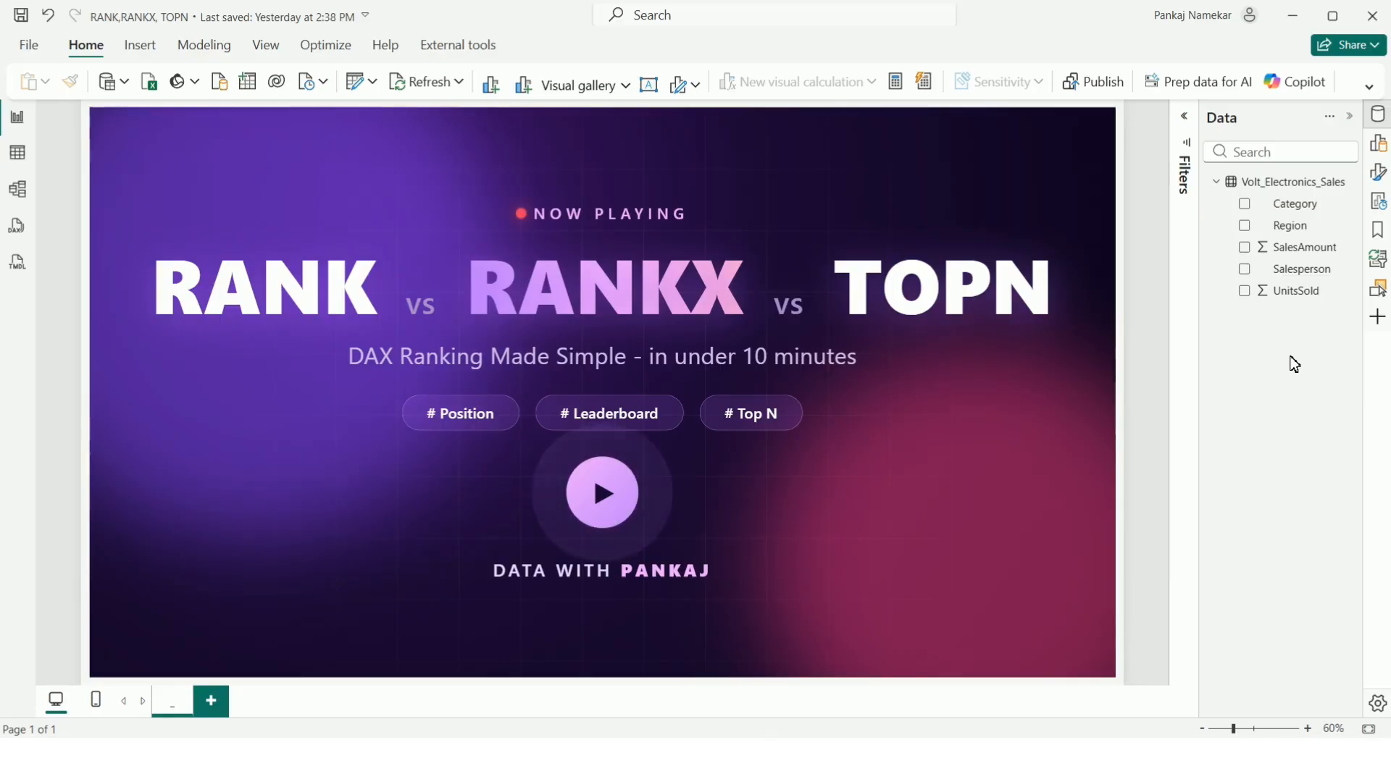
{"action": "left_click", "coordinate": [17, 153]}
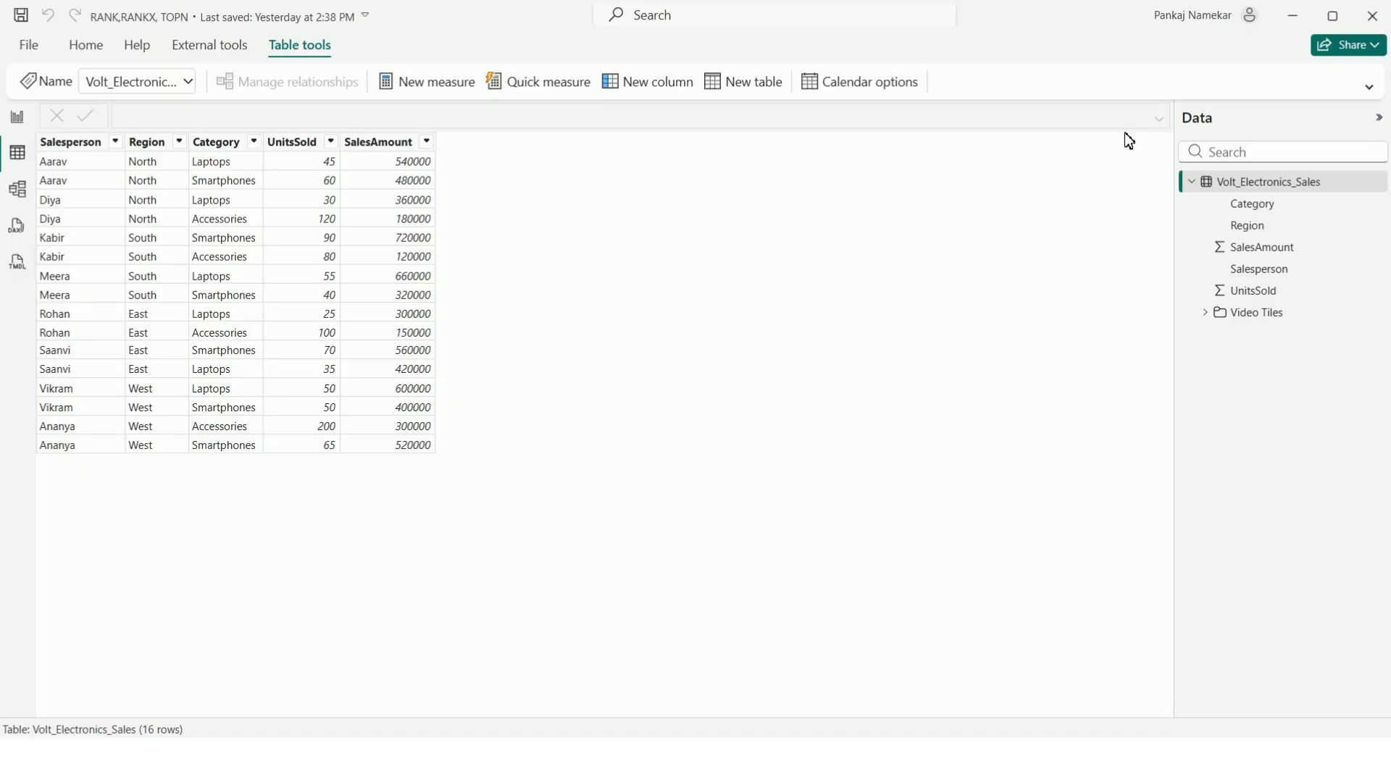
{"action": "mouse_move", "coordinate": [1336, 186]}
{"action": "left_click", "coordinate": [1380, 186]}
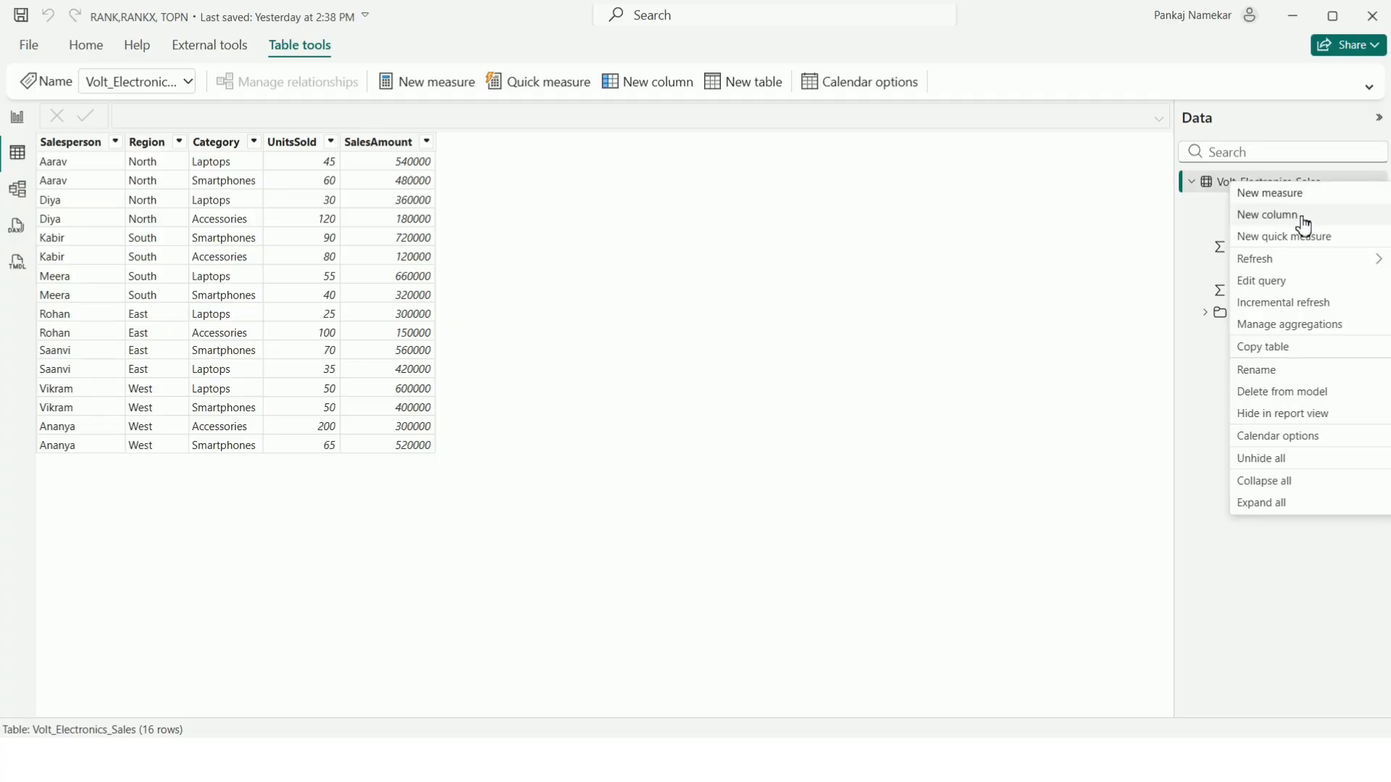
{"action": "left_click", "coordinate": [1308, 193]}
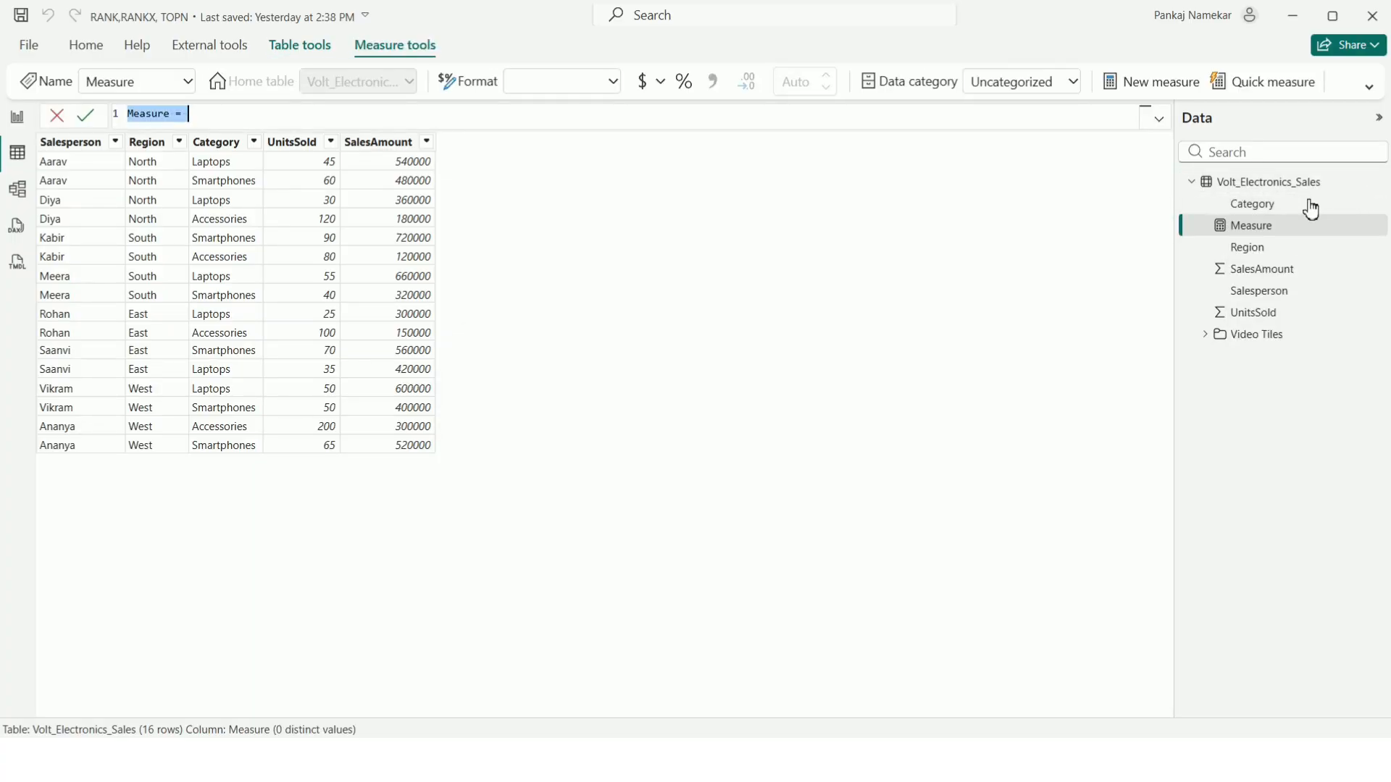
{"action": "key", "text": "ctrl+plus"}
{"action": "key", "text": "ctrl+plus"}
{"action": "key", "text": "ctrl+plus"}
{"action": "key", "text": "ctrl+plus"}
{"action": "key", "text": "ctrl+plus"}
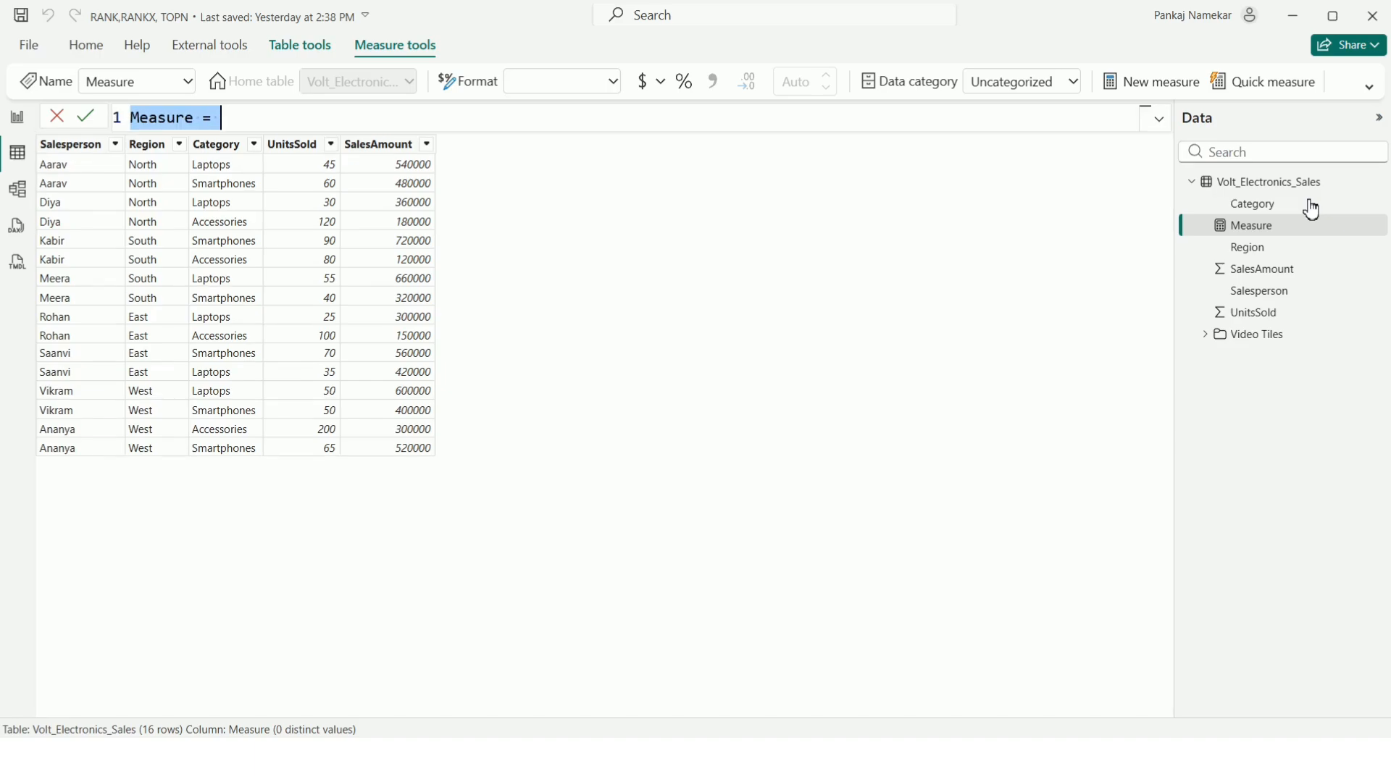
Define the new measure as Total Sales = SUM(Volt_Electronics_Sales[SalesAmount]), with the expression on its own line.
{"action": "key", "text": "BackSpace"}
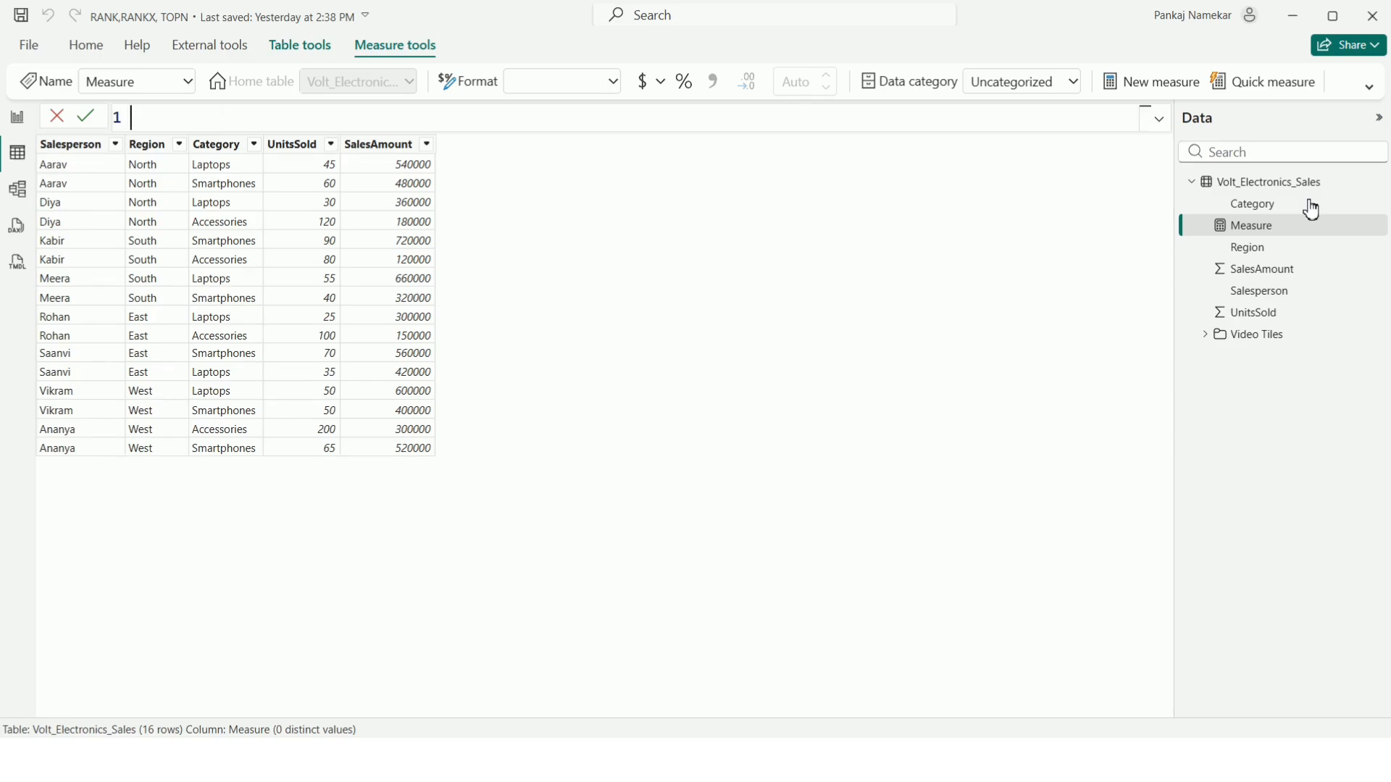
{"action": "type", "text": "Total Sales ="}
{"action": "key", "text": "shift+Return"}
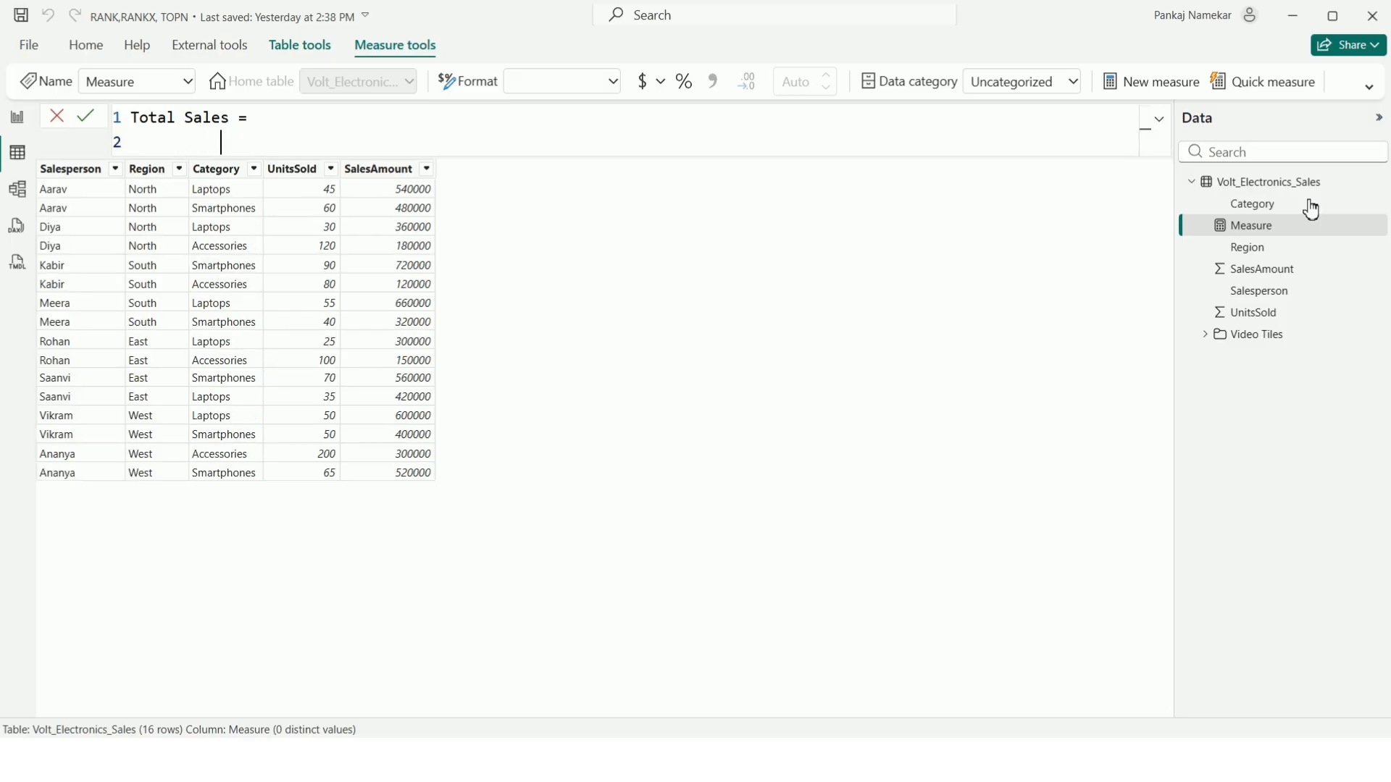
{"action": "type", "text": "SUM"}
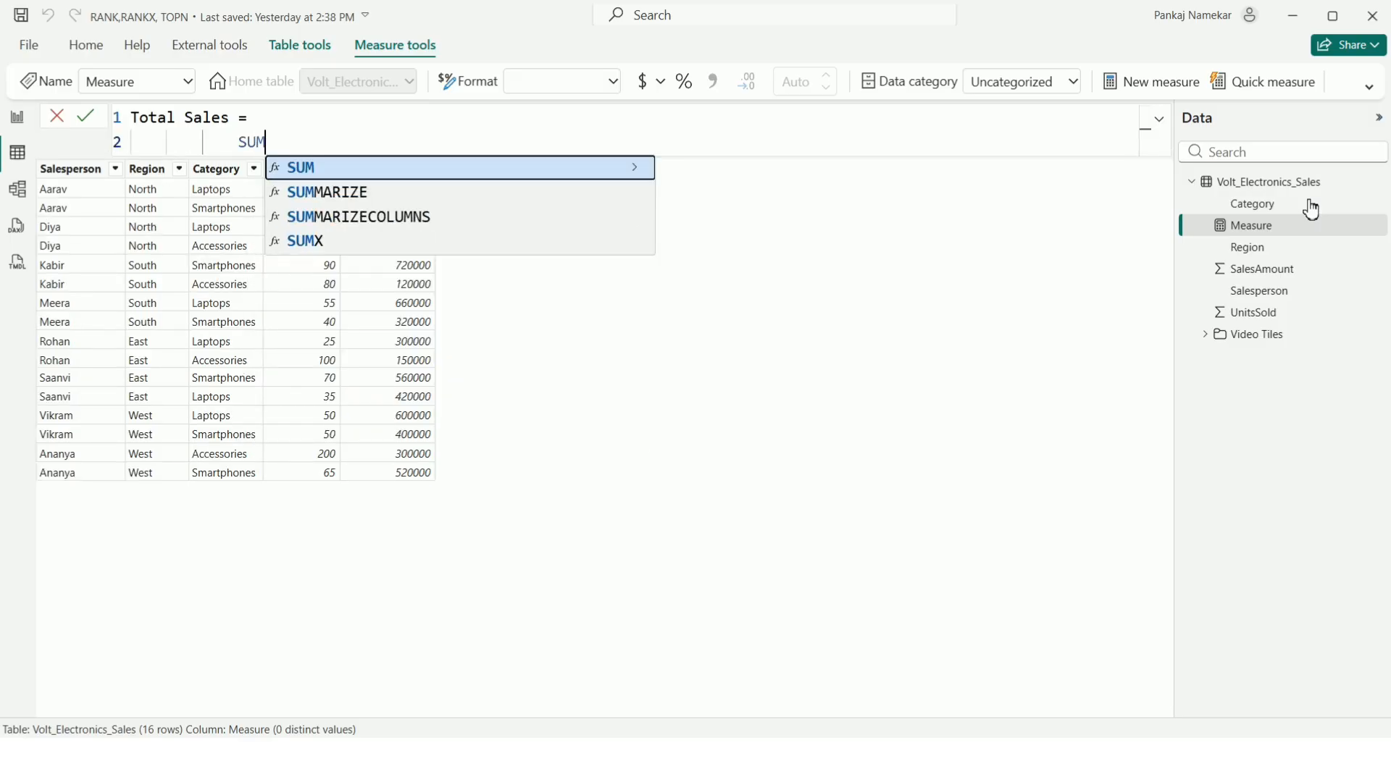
{"action": "left_click", "coordinate": [581, 168]}
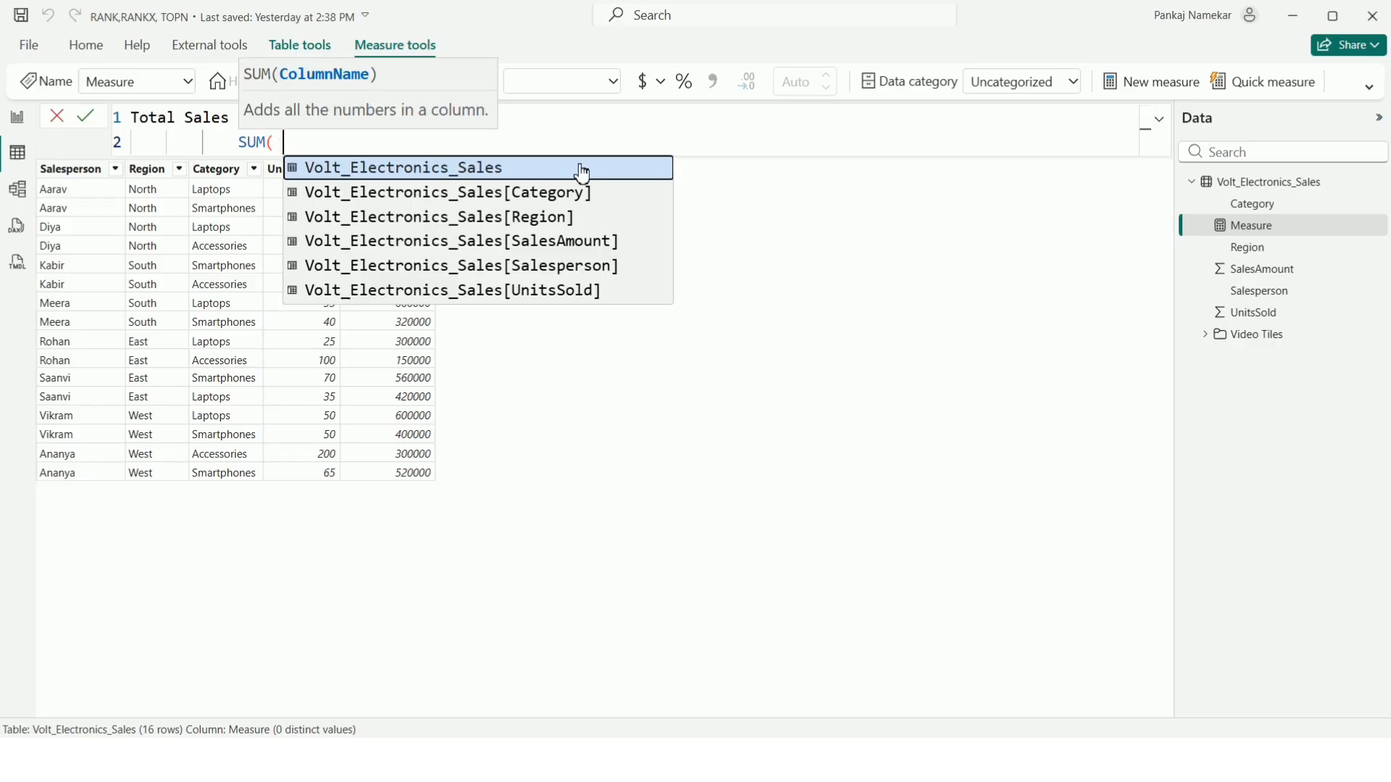
{"action": "left_click", "coordinate": [587, 242]}
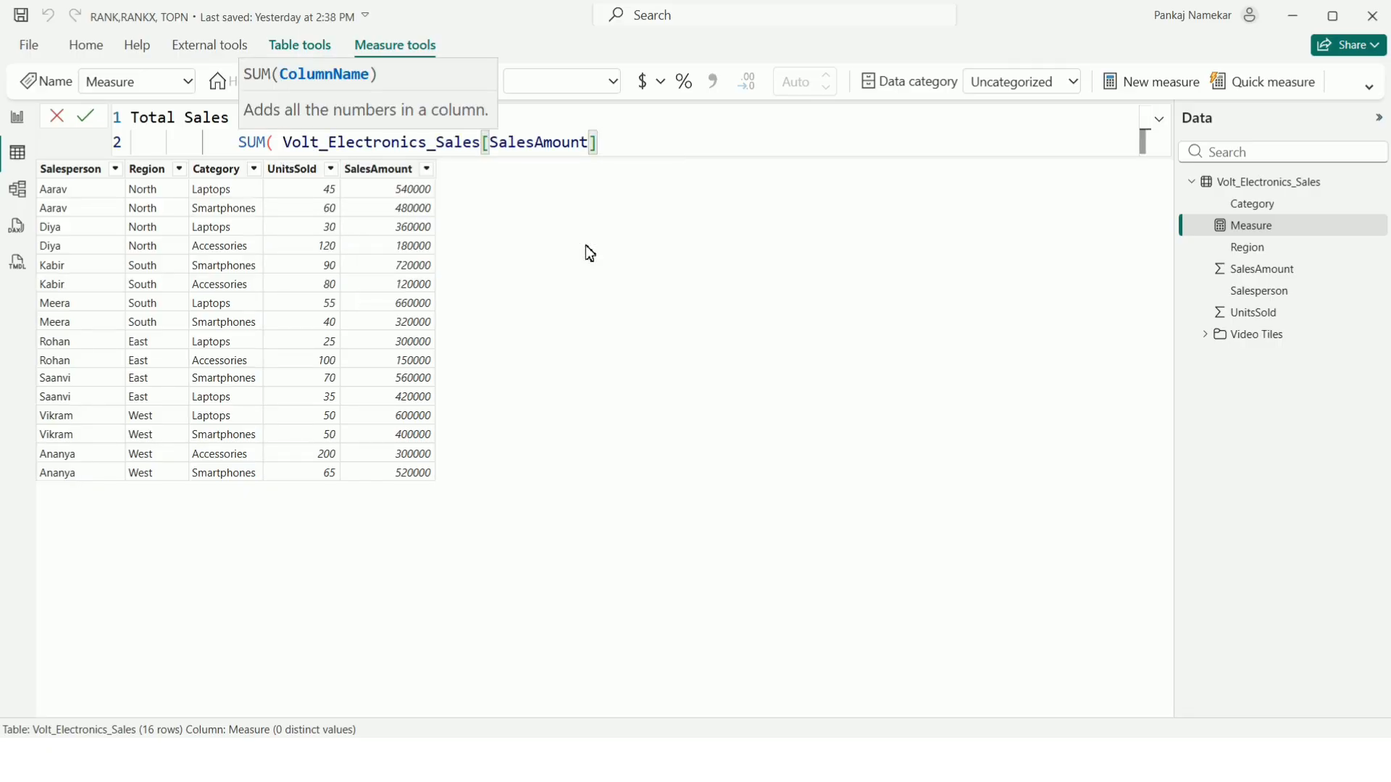
{"action": "type", "text": ")"}
{"action": "key", "text": "Return"}
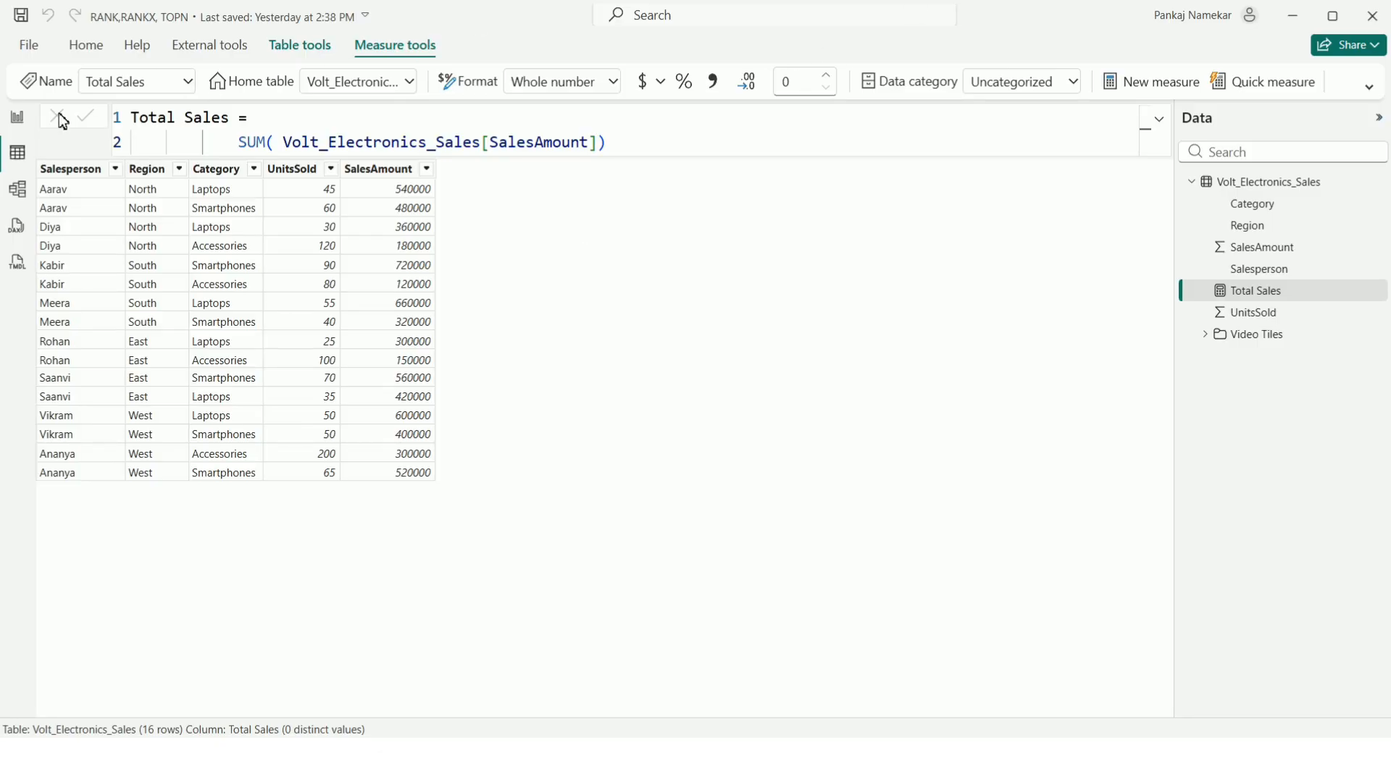
Insert a table visual on the blank report page Page 1, enlarge it to over half the page width and shift it inward.
{"action": "left_click", "coordinate": [26, 122]}
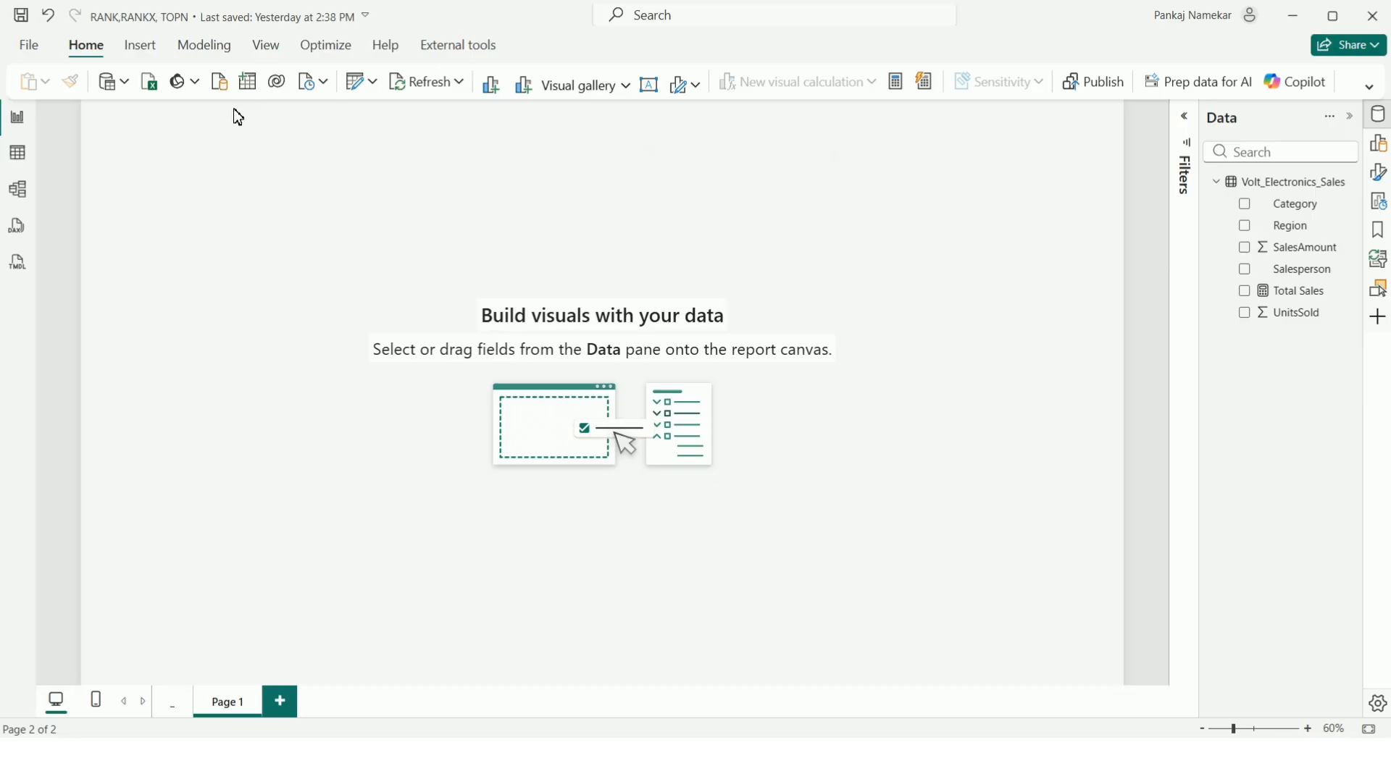
{"action": "left_click", "coordinate": [1378, 143]}
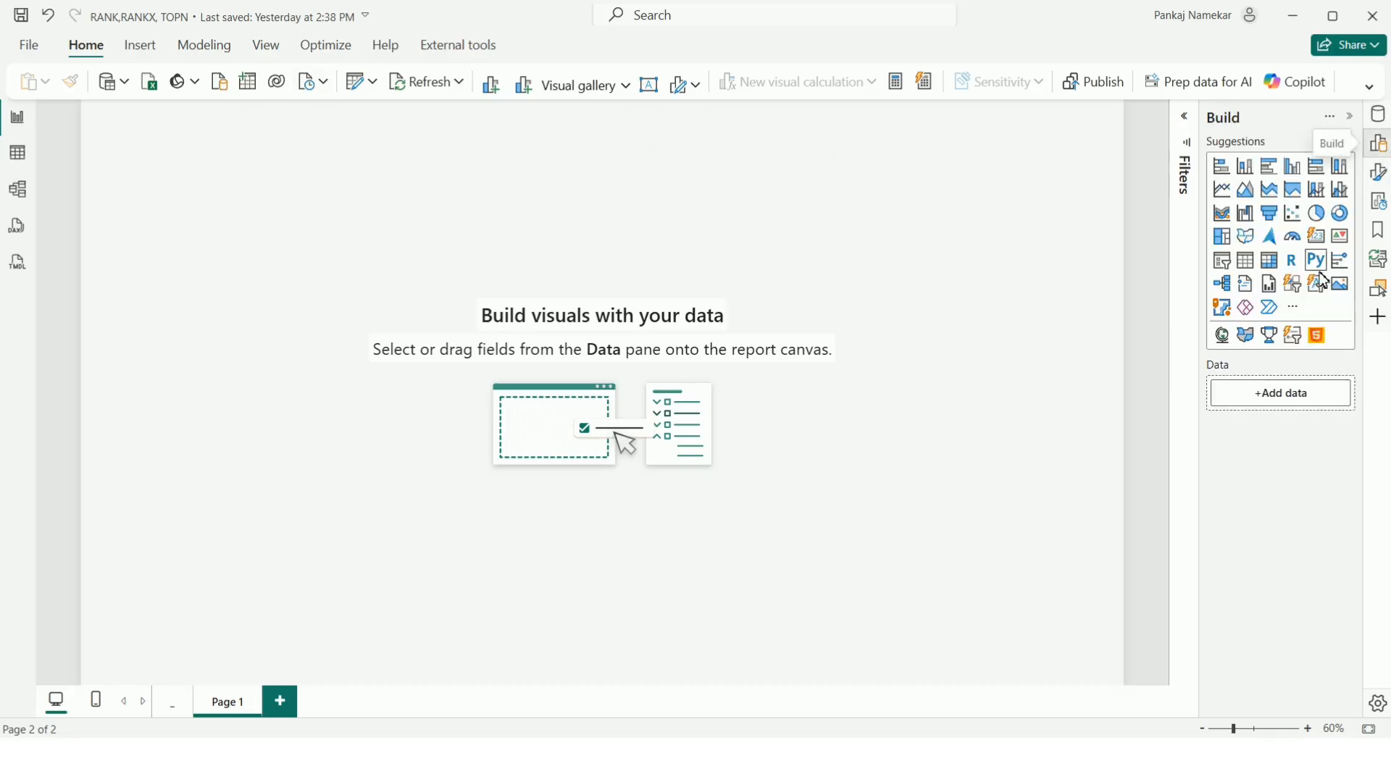
{"action": "left_click", "coordinate": [1256, 266]}
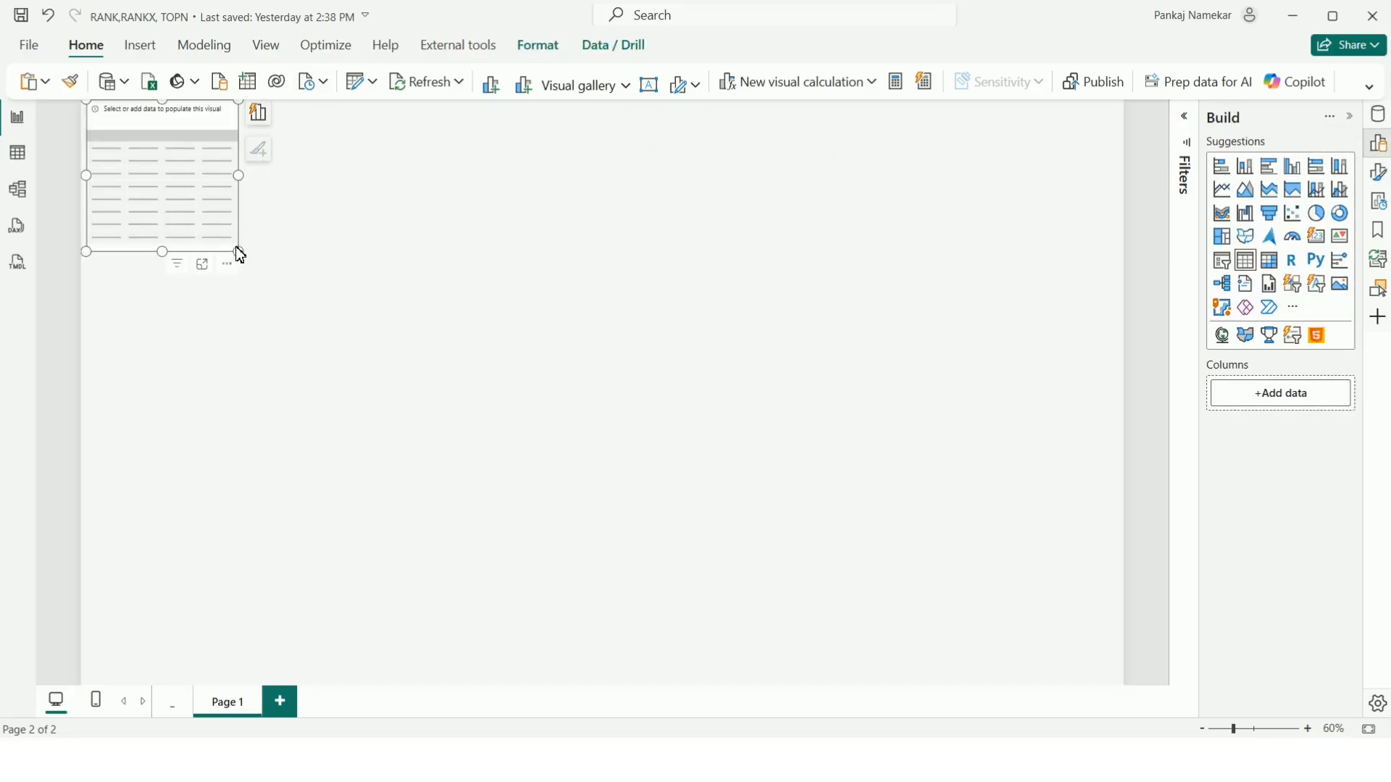
{"action": "left_click_drag", "start_coordinate": [239, 252], "coordinate": [689, 578]}
{"action": "left_click_drag", "start_coordinate": [389, 401], "coordinate": [423, 456]}
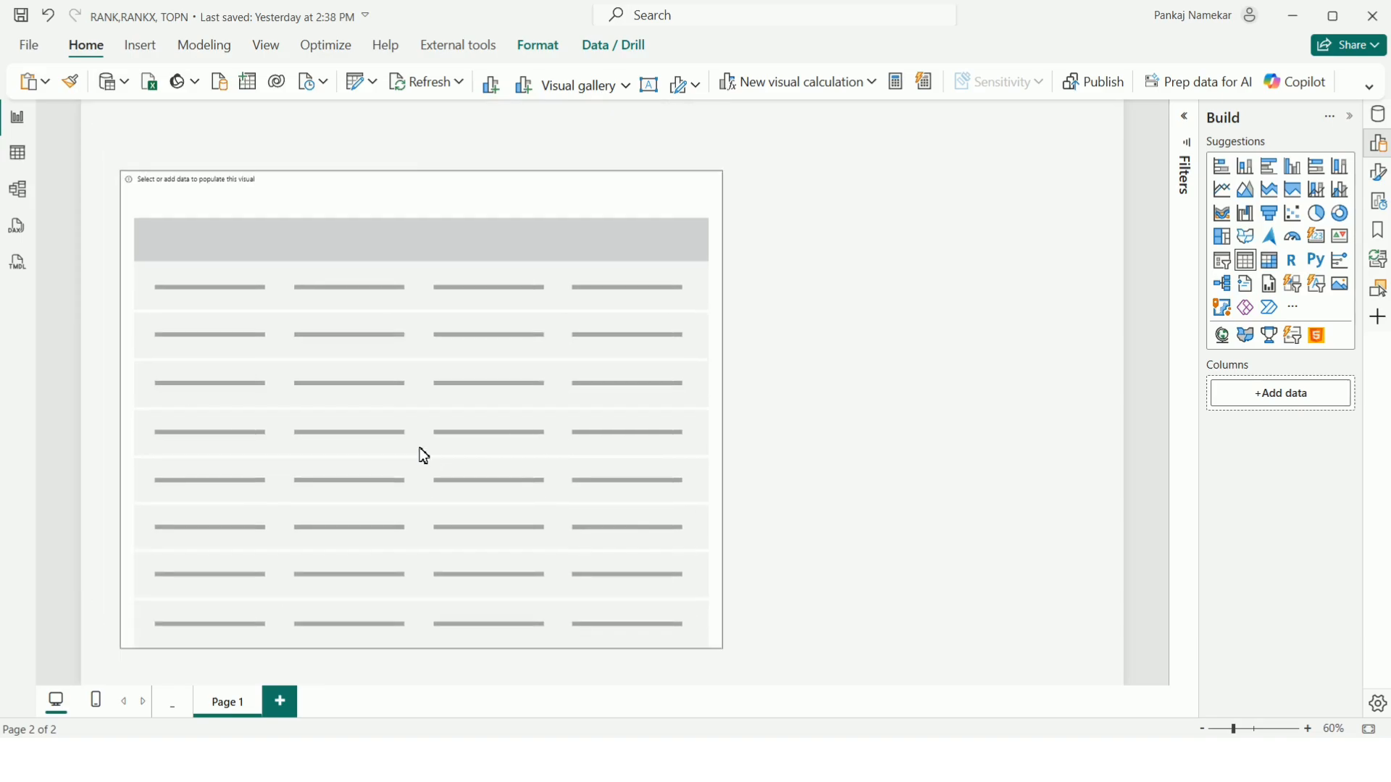
Add the Salesperson field and the Total Sales measure to the table visual.
{"action": "left_click", "coordinate": [1379, 114]}
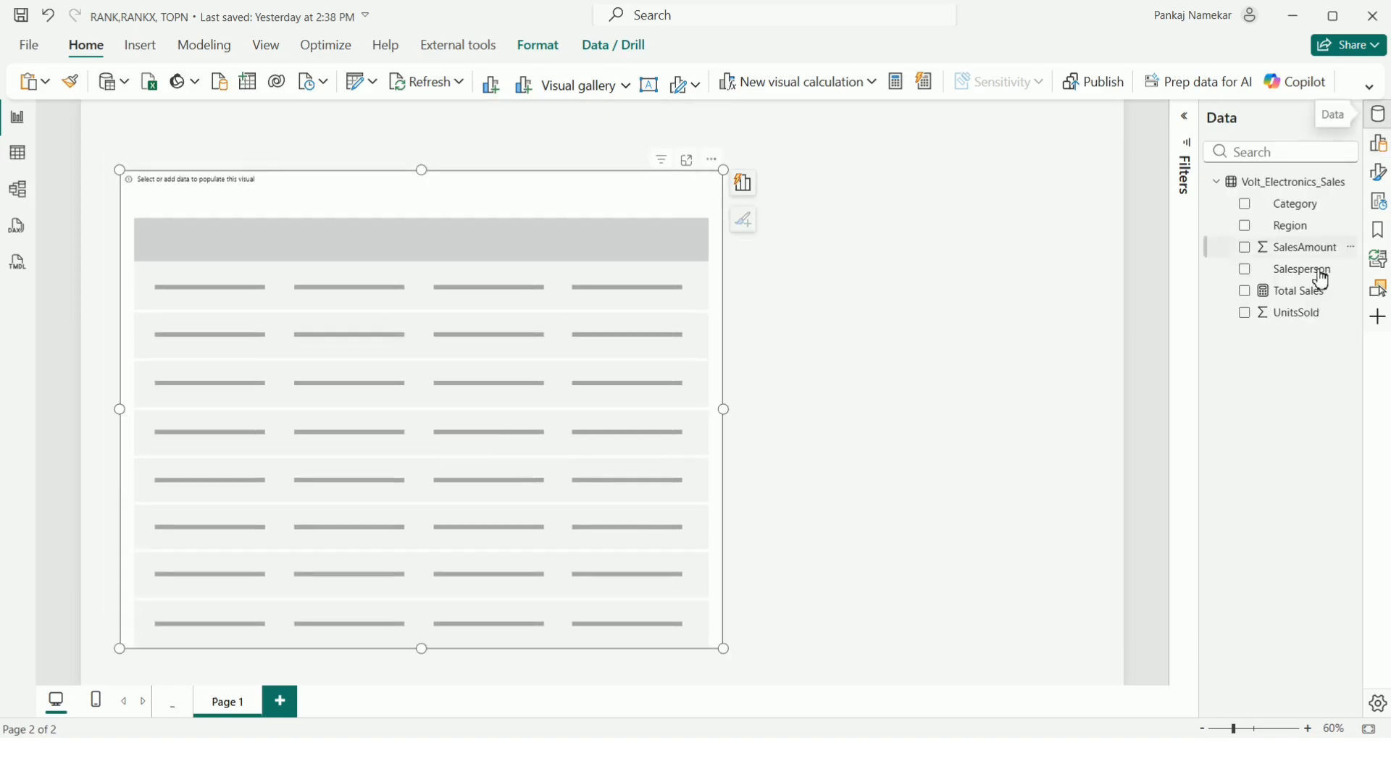
{"action": "left_click_drag", "start_coordinate": [1315, 281], "coordinate": [500, 355]}
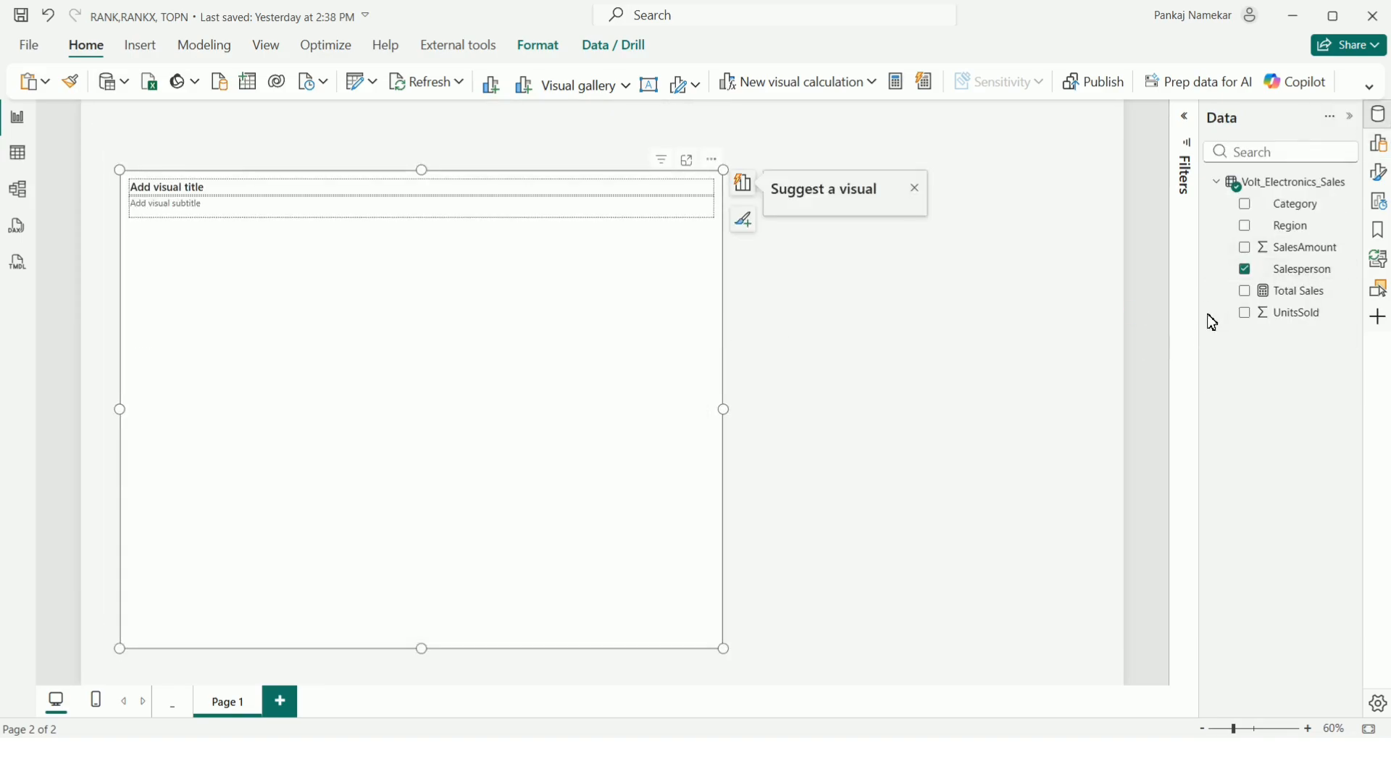
{"action": "left_click", "coordinate": [1246, 291]}
{"action": "left_click", "coordinate": [815, 553]}
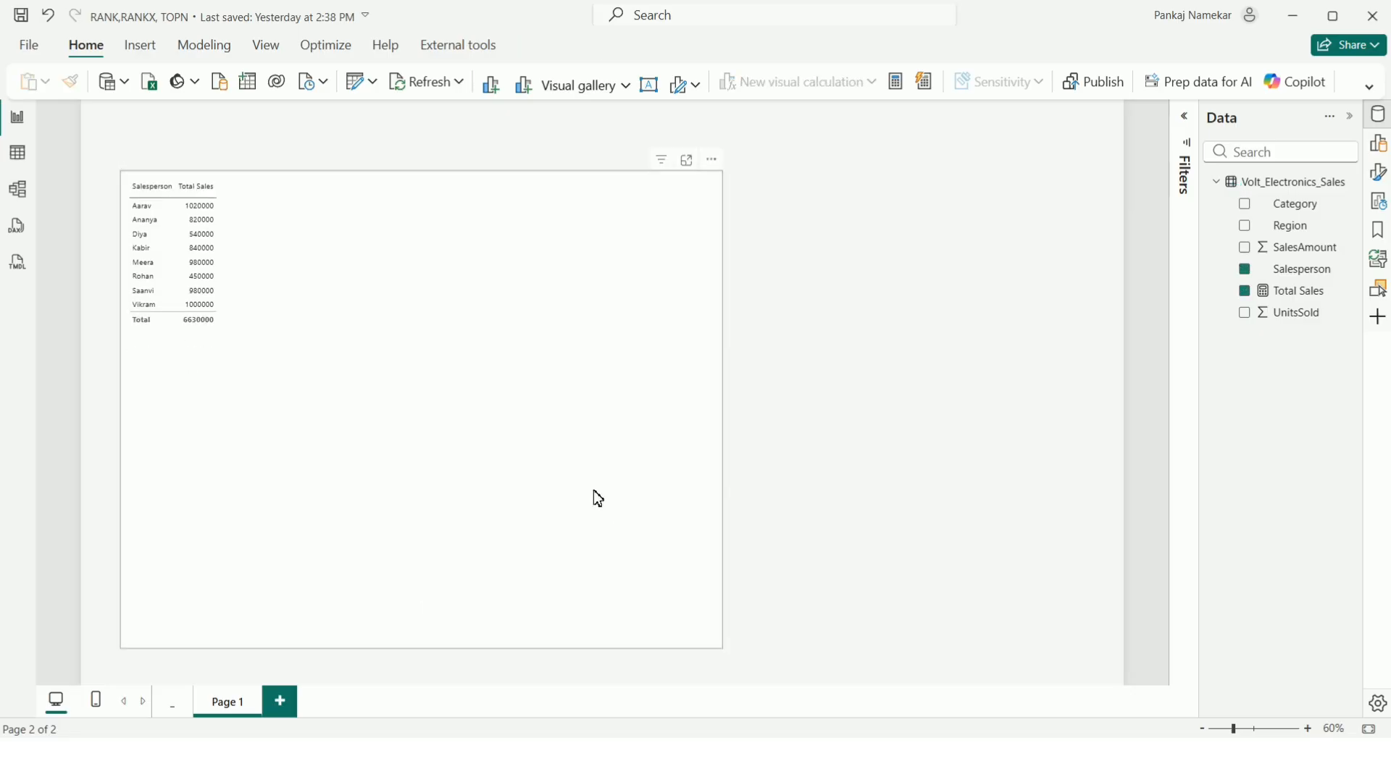
Turn off the table visual's title and set the font size of its values to 20.
{"action": "left_click", "coordinate": [600, 498]}
{"action": "left_click", "coordinate": [1379, 174]}
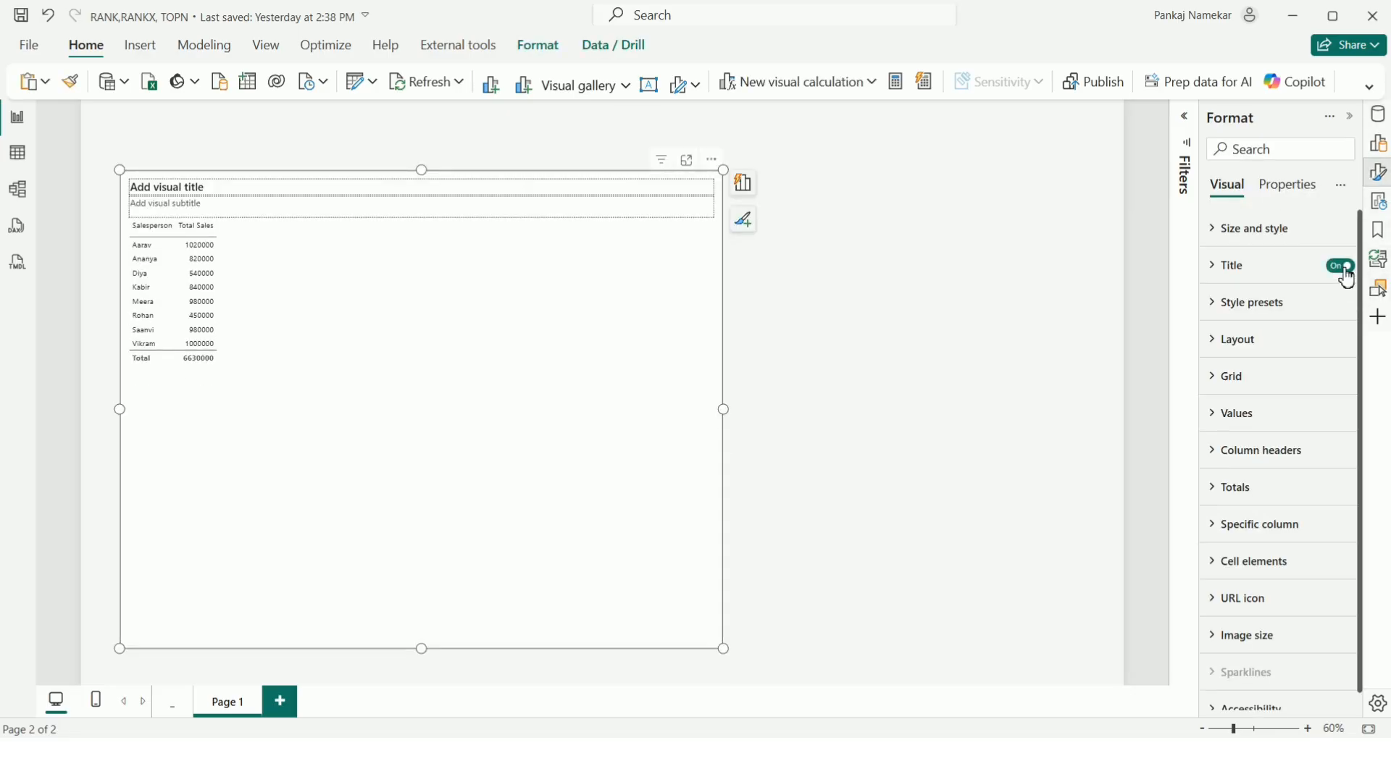
{"action": "left_click", "coordinate": [1341, 266]}
{"action": "scroll", "coordinate": [1281, 431], "scroll_direction": "down", "scroll_amount": 1}
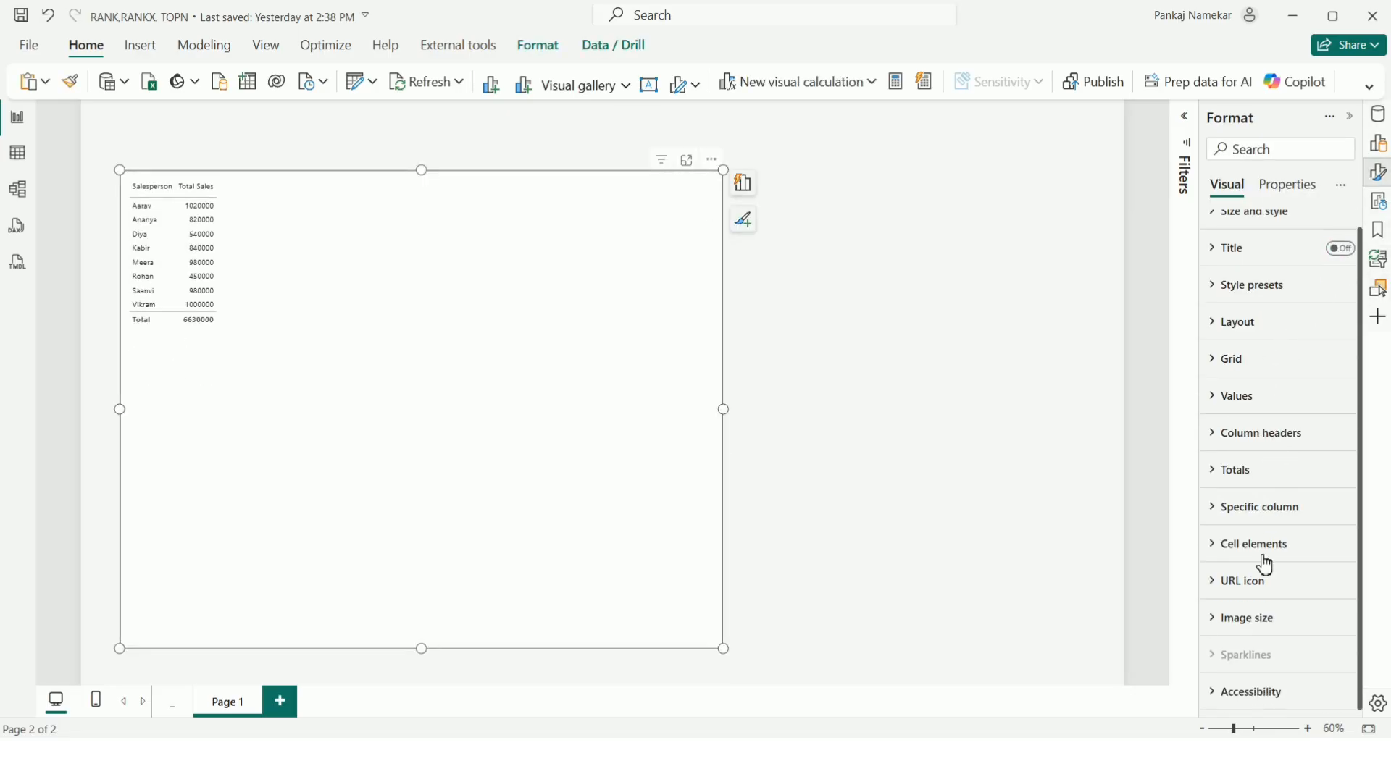
{"action": "left_click", "coordinate": [1247, 403]}
{"action": "left_click", "coordinate": [1315, 485]}
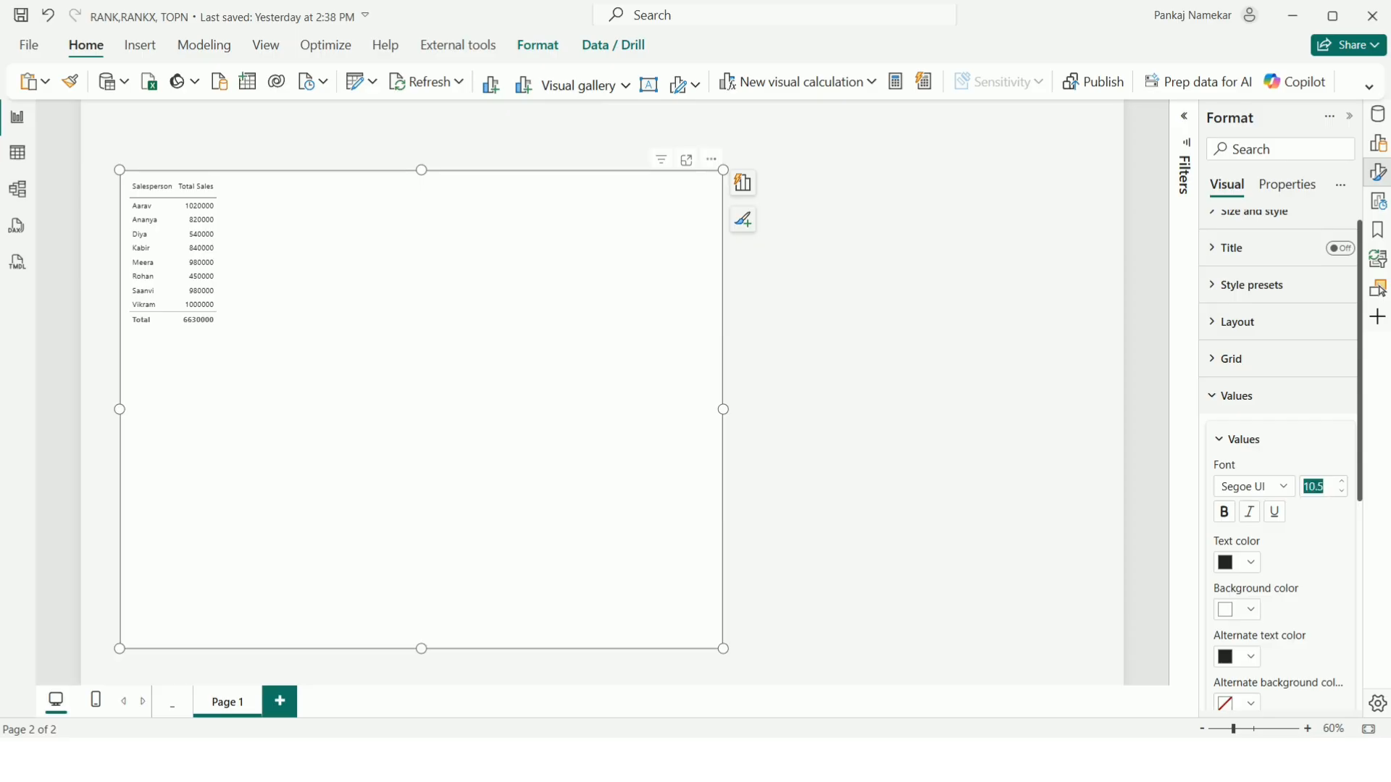
{"action": "type", "text": "20"}
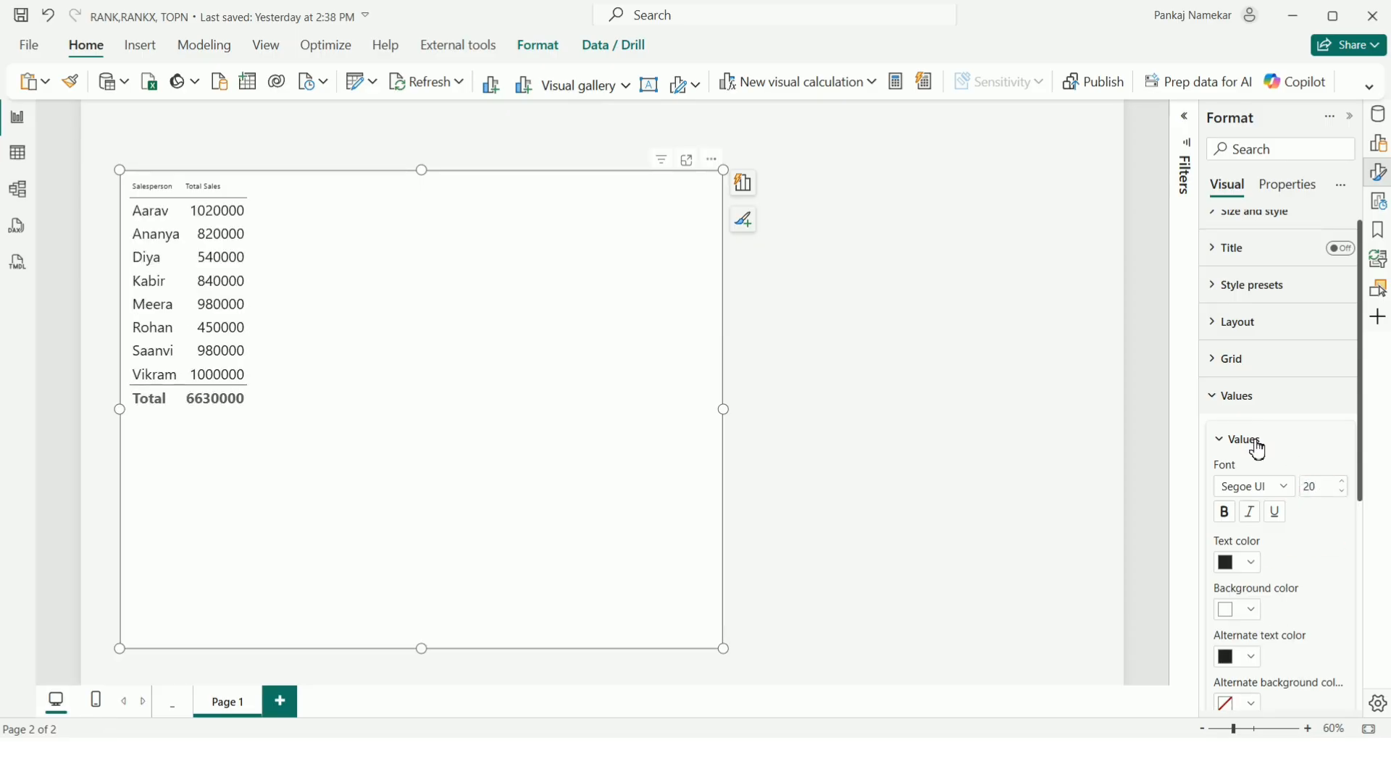
Set the font size of the table visual's column headers to 25.
{"action": "left_click", "coordinate": [1260, 440]}
{"action": "scroll", "coordinate": [1278, 468], "scroll_direction": "down", "scroll_amount": 2}
{"action": "left_click", "coordinate": [1278, 437]}
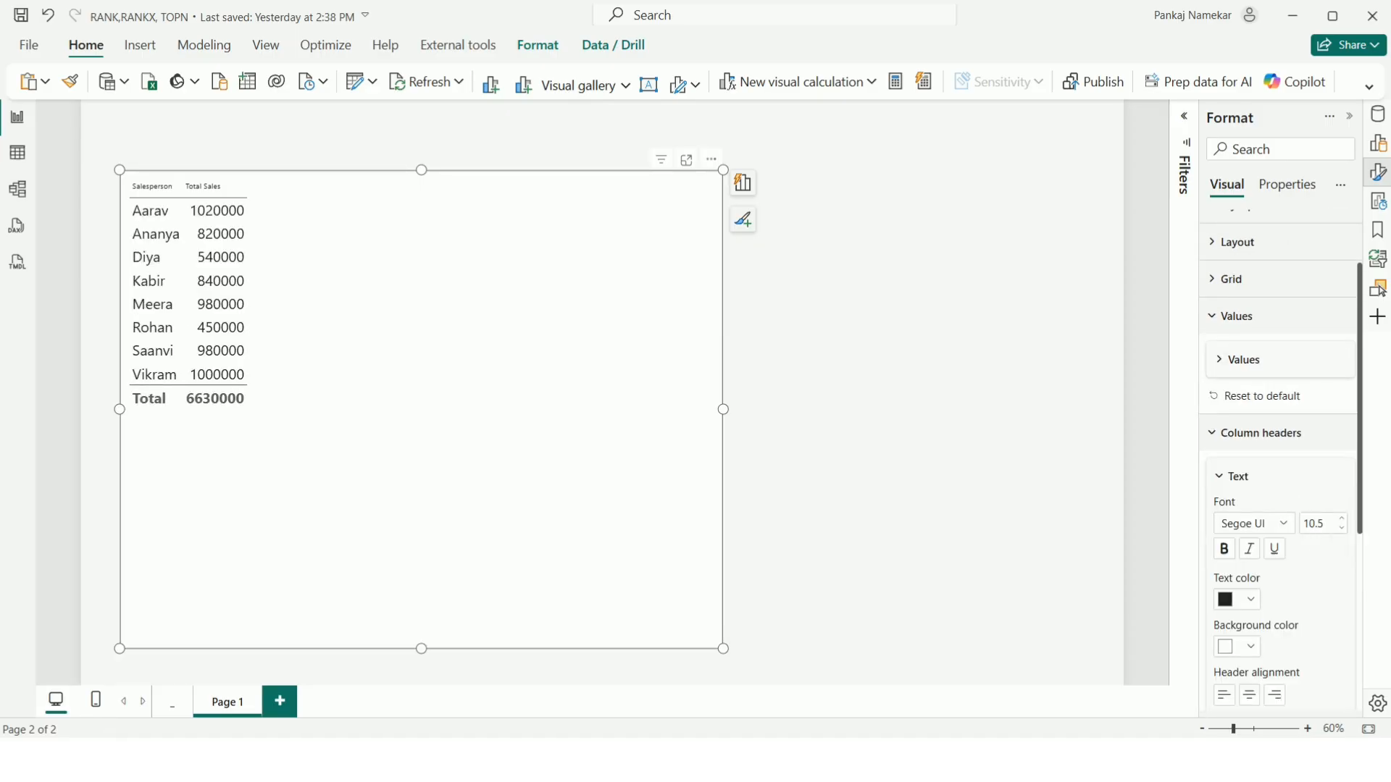
{"action": "left_click", "coordinate": [1315, 523]}
{"action": "type", "text": "25"}
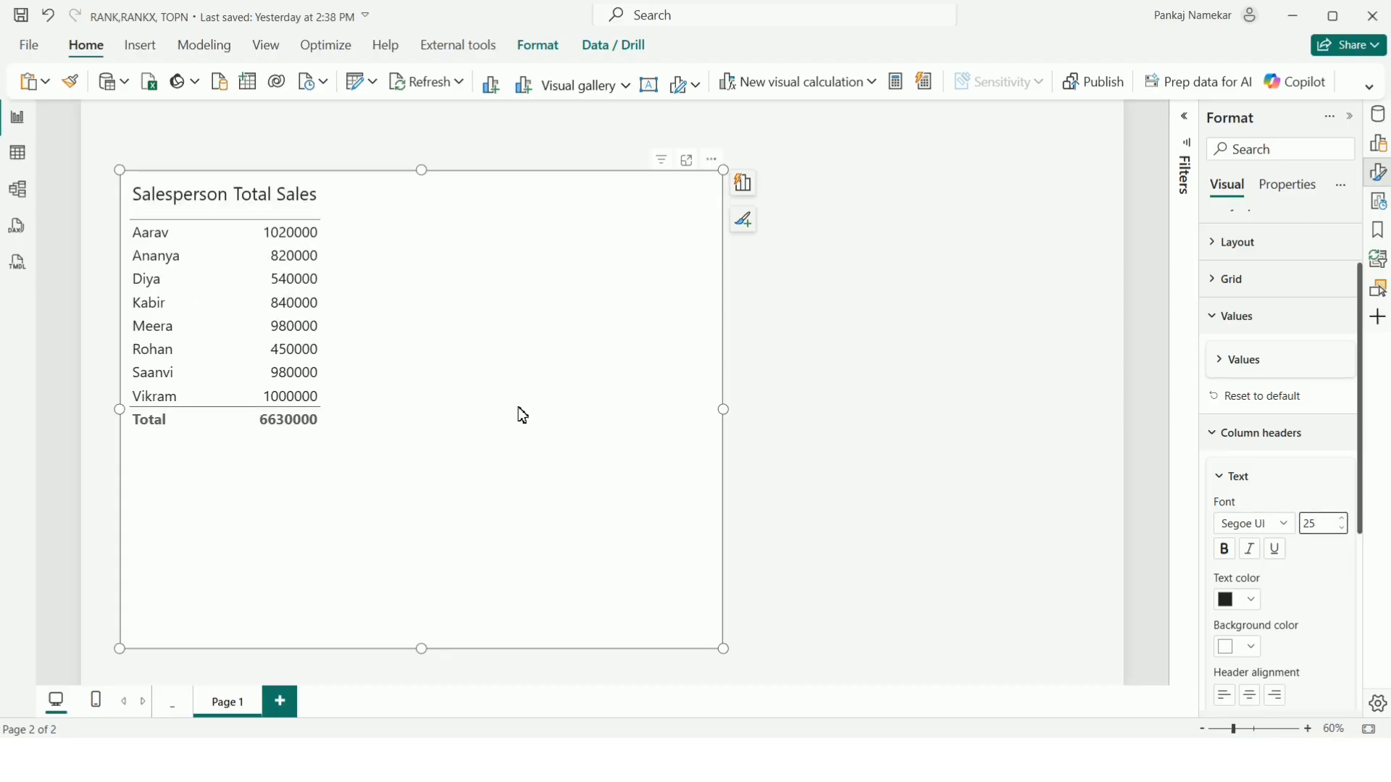
Move the table visual slightly toward the page centre and sort it by Total Sales in descending order.
{"action": "left_click_drag", "start_coordinate": [522, 413], "coordinate": [556, 416]}
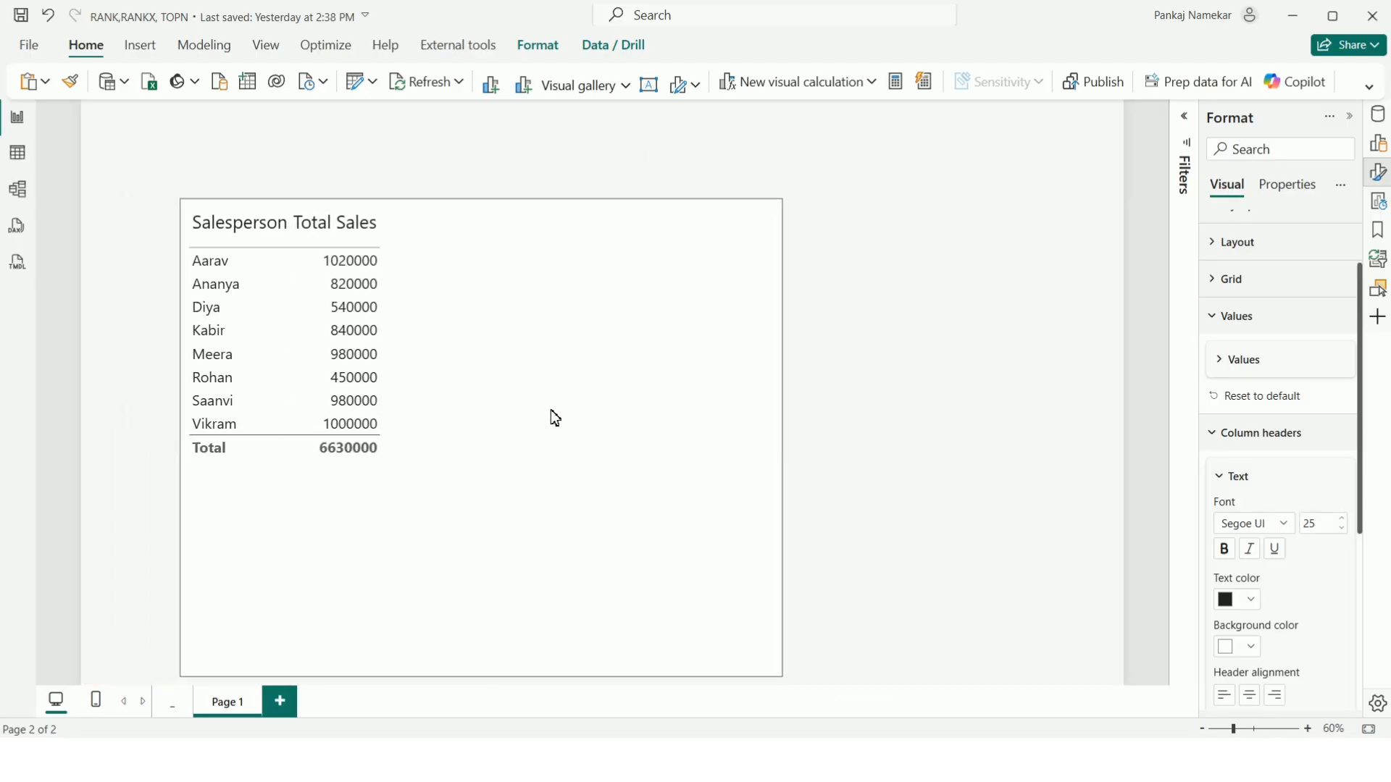
{"action": "left_click", "coordinate": [855, 428]}
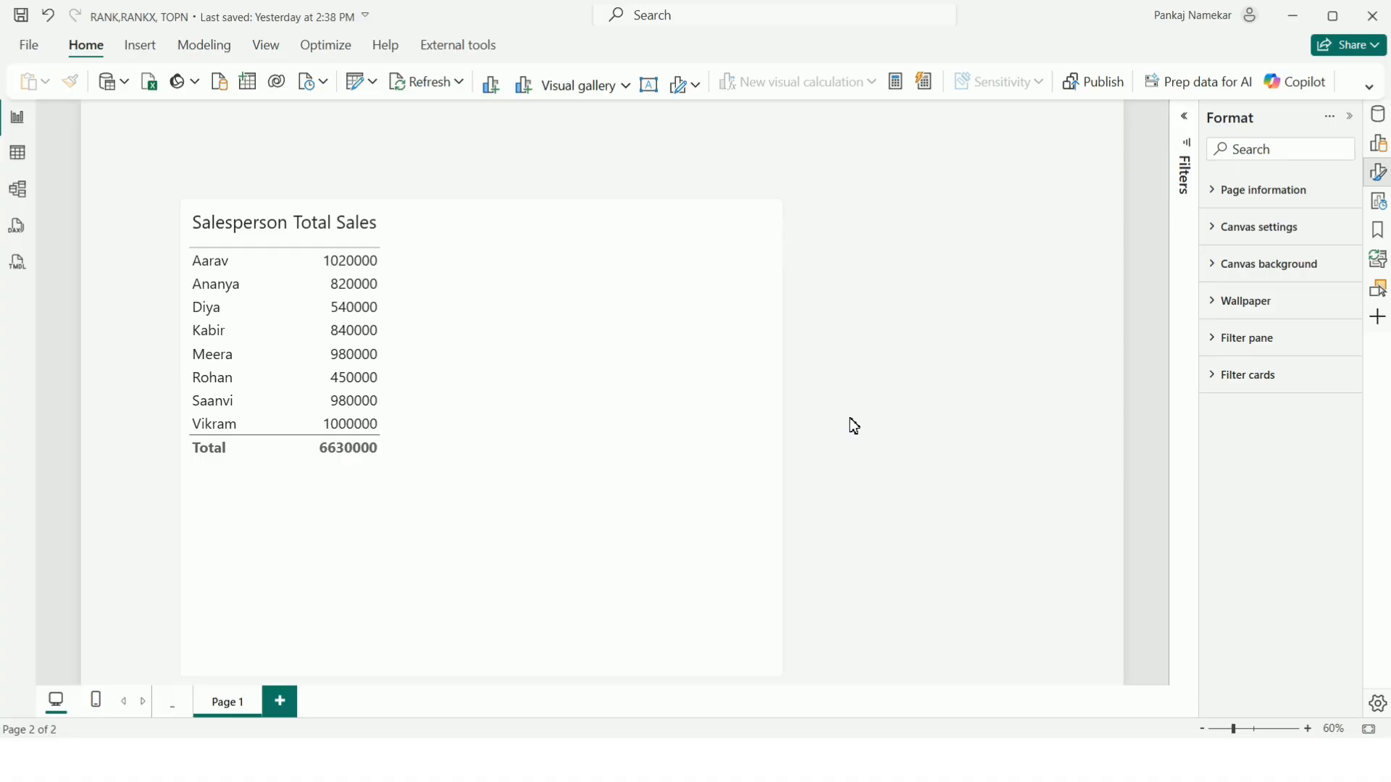
{"action": "left_click", "coordinate": [368, 241]}
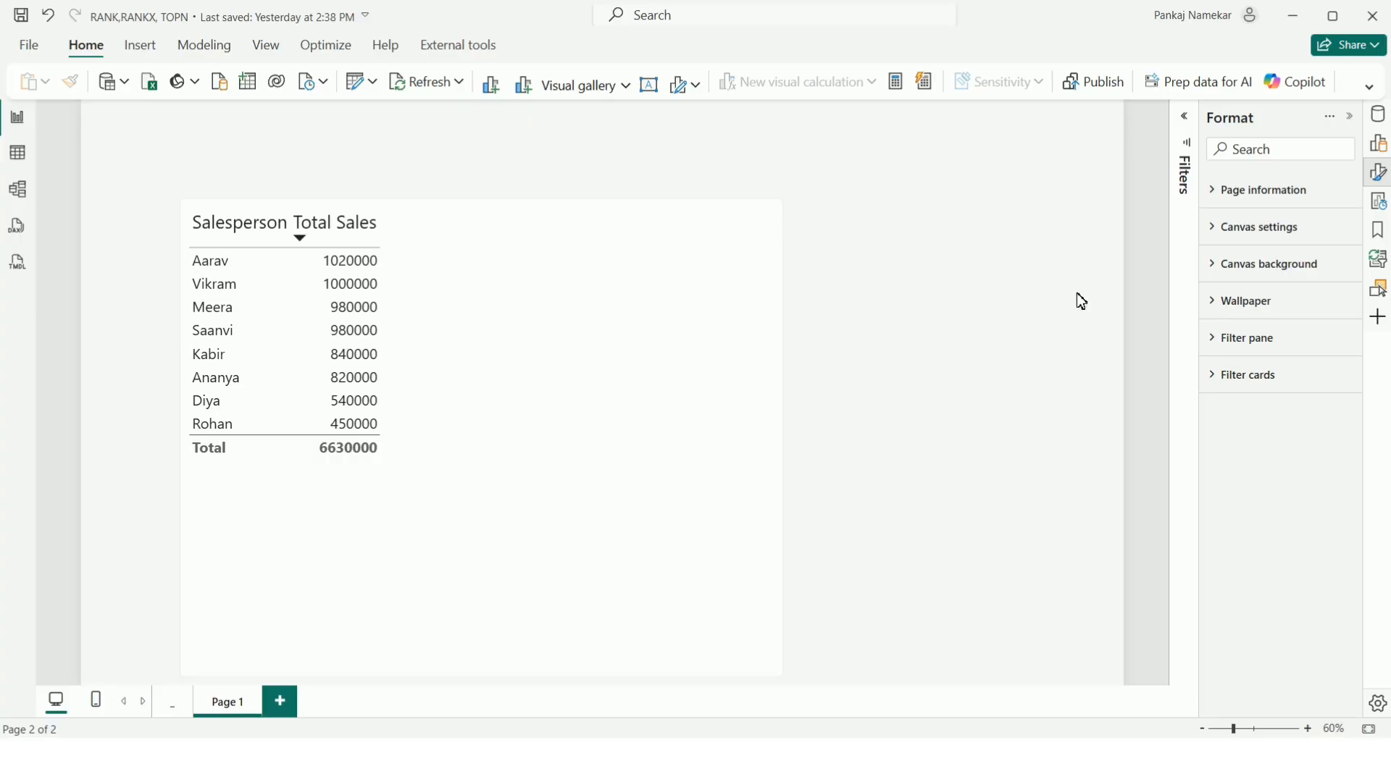
Add a new measure named Sales Rank (Rankx) to the Volt_Electronics_Sales table.
{"action": "left_click", "coordinate": [1378, 114]}
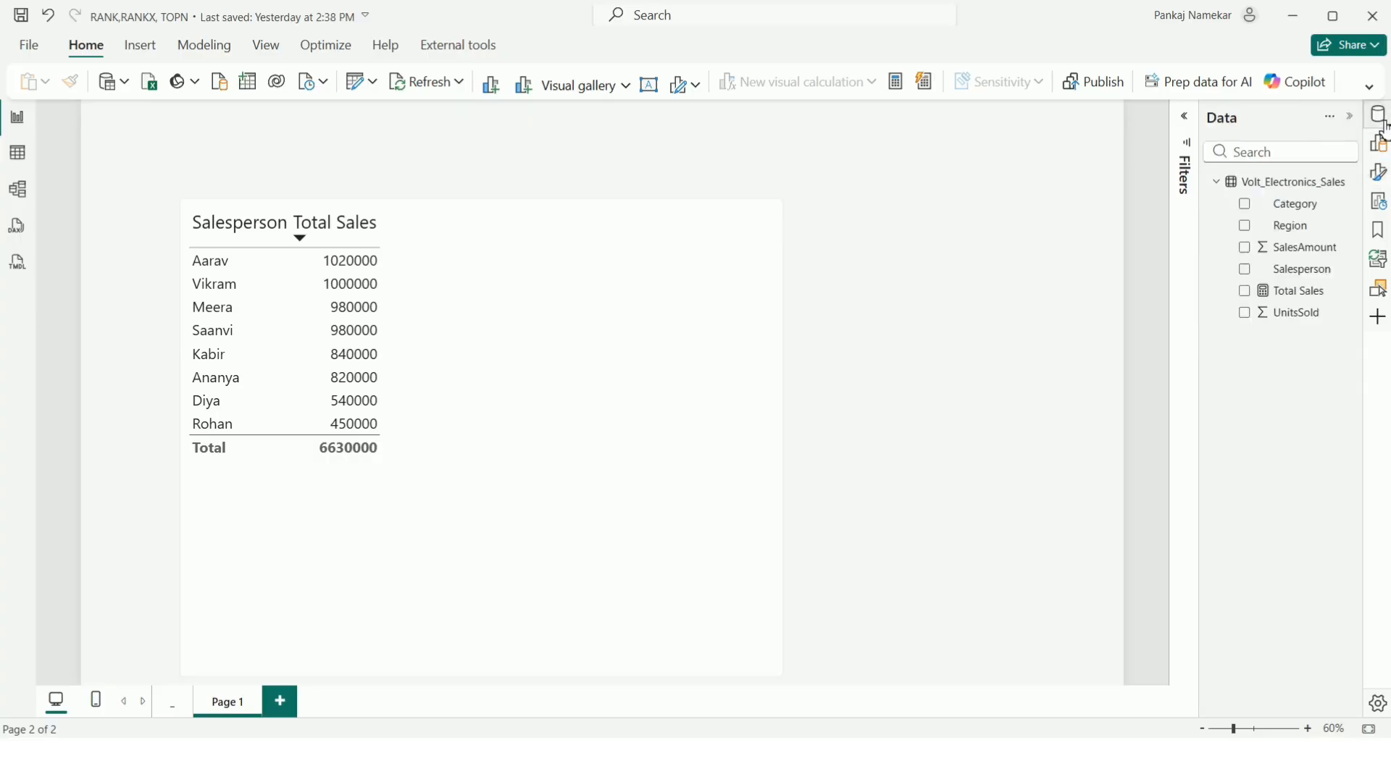
{"action": "right_click", "coordinate": [1349, 183]}
{"action": "left_click", "coordinate": [1281, 217]}
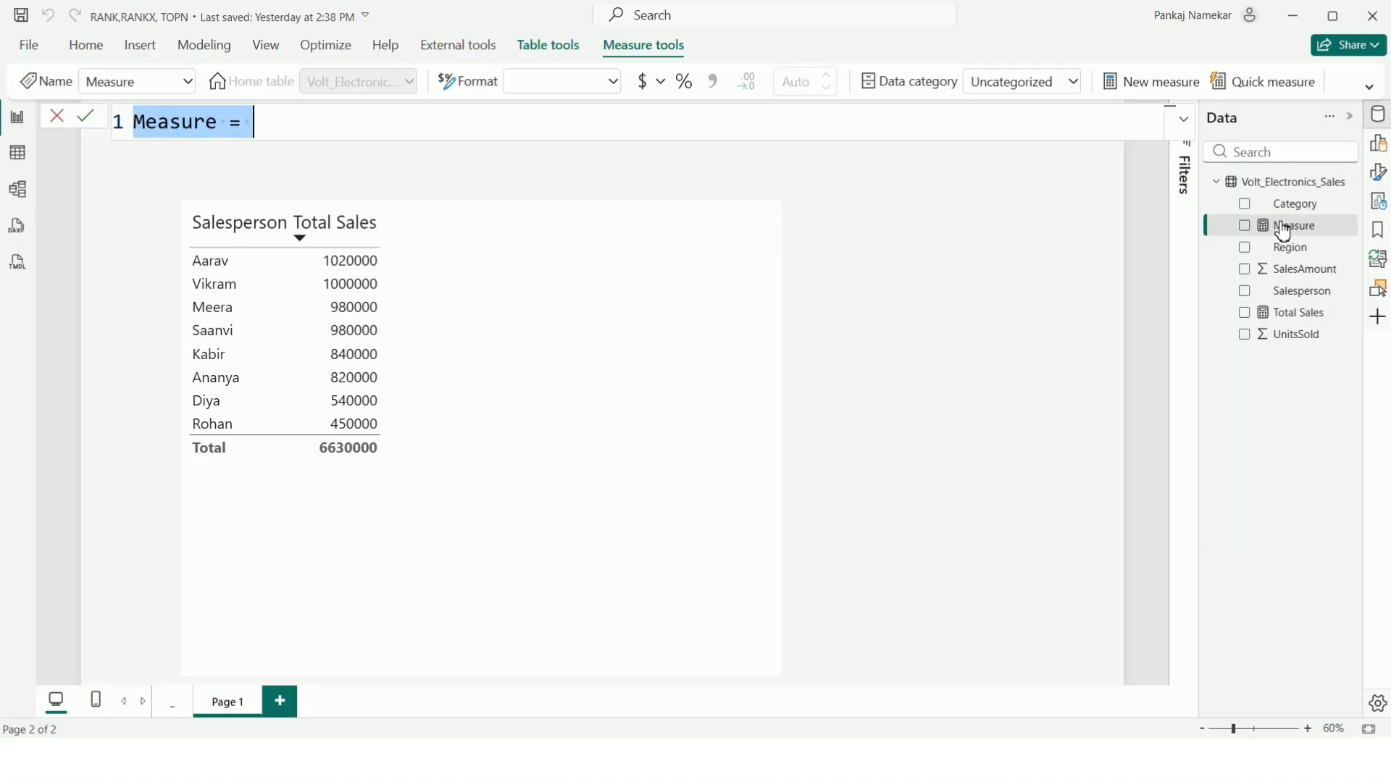
{"action": "key", "text": "BackSpace"}
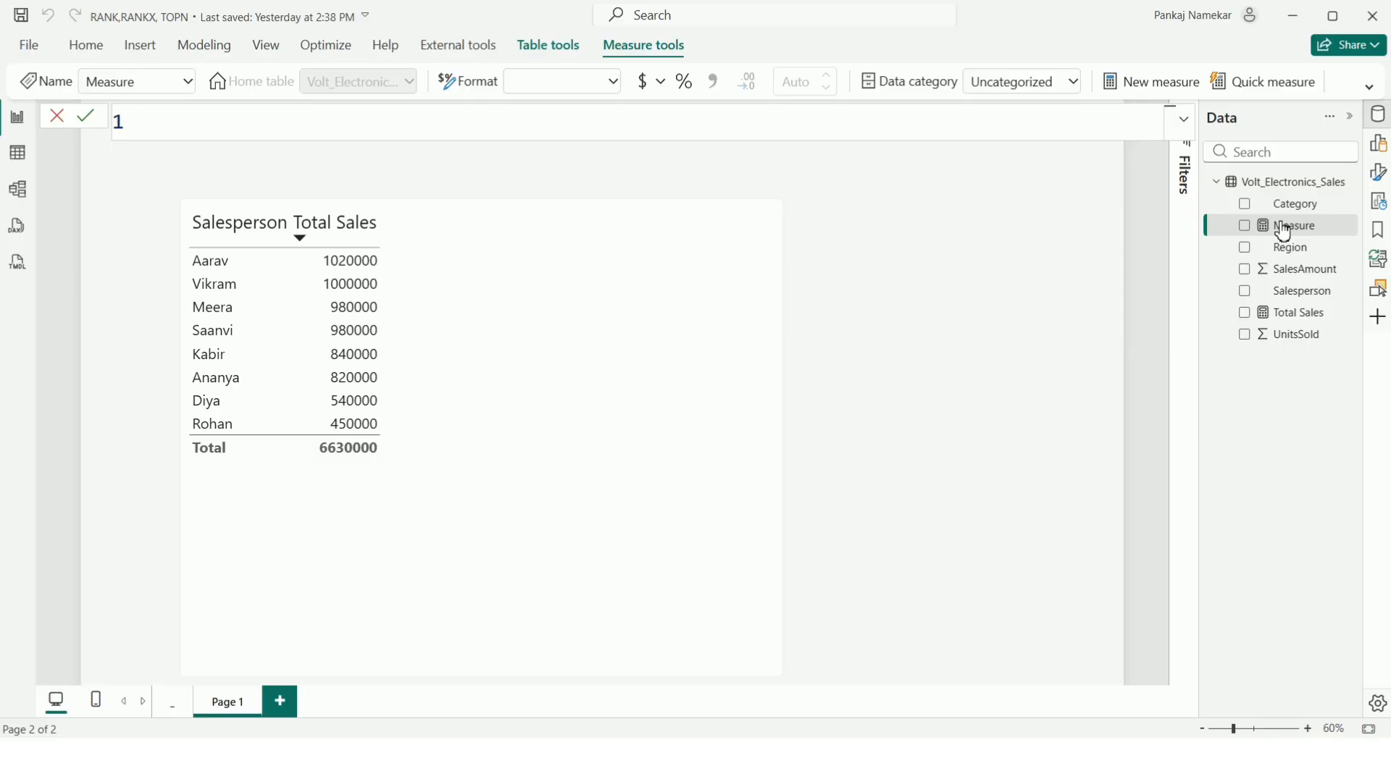
{"action": "type", "text": "Sales Rank (Rank"}
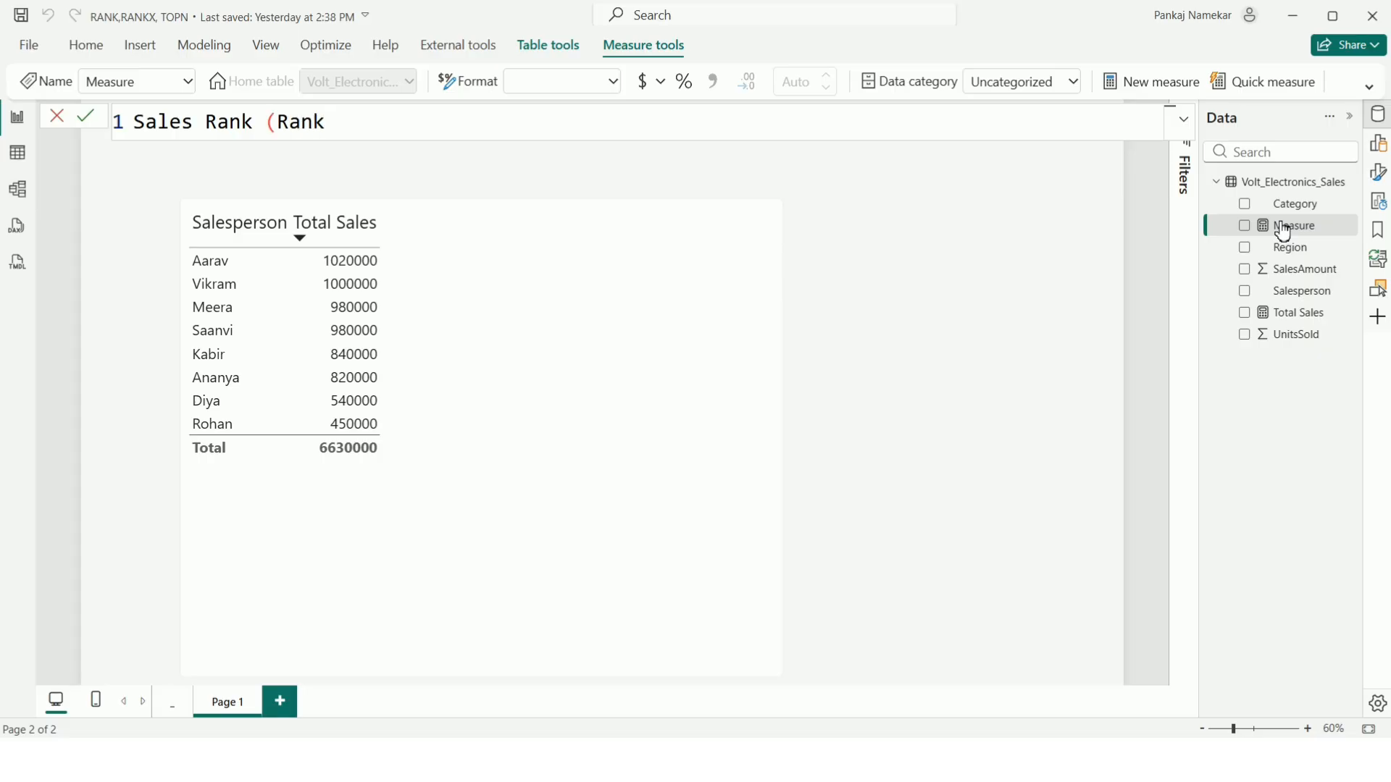
{"action": "type", "text": "x)="}
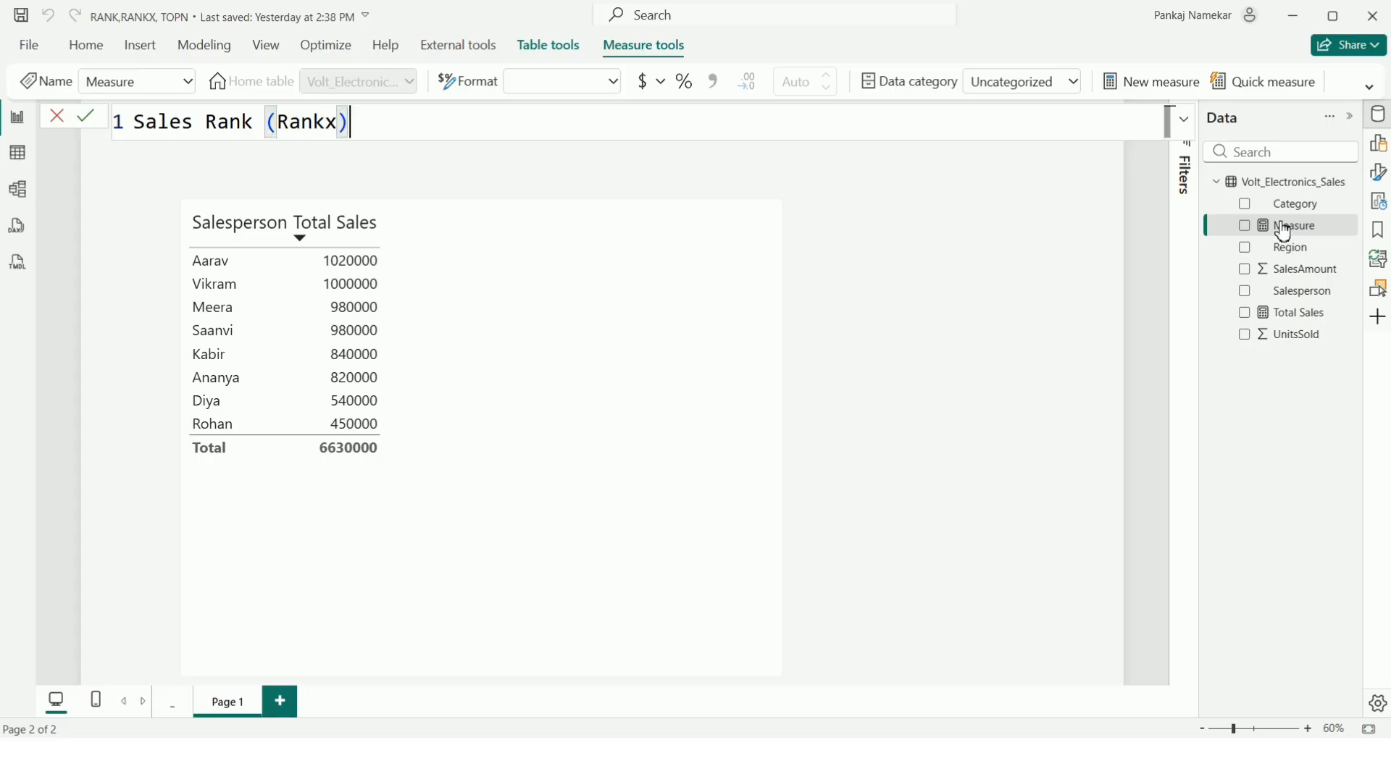
{"action": "key", "text": "shift+Return"}
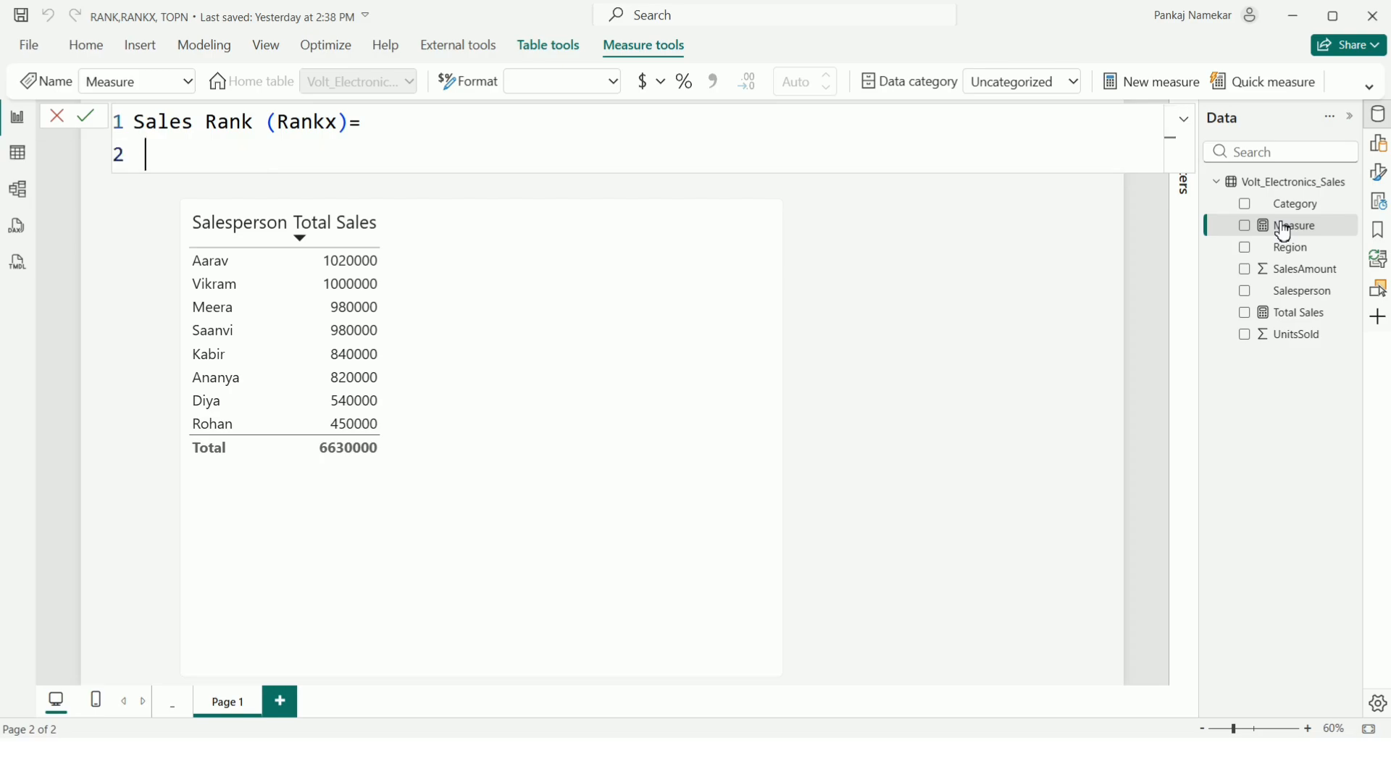
Begin the Sales Rank (Rankx) formula with RANKX over ALL(Volt_Electronics_Sales[Salesperson]) as its table argument.
{"action": "key", "text": "Tab"}
{"action": "key", "text": "Tab"}
{"action": "type", "text": "RANK"}
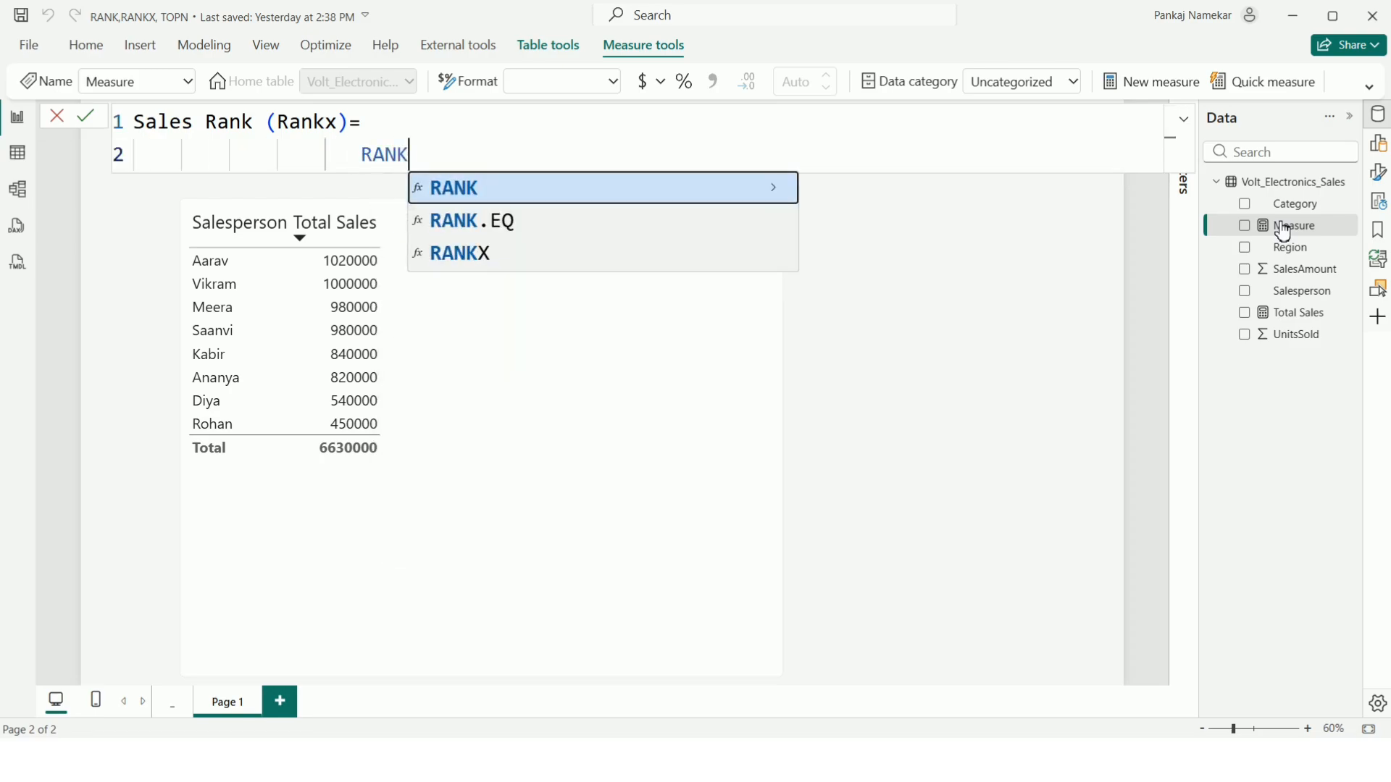
{"action": "left_click", "coordinate": [467, 255]}
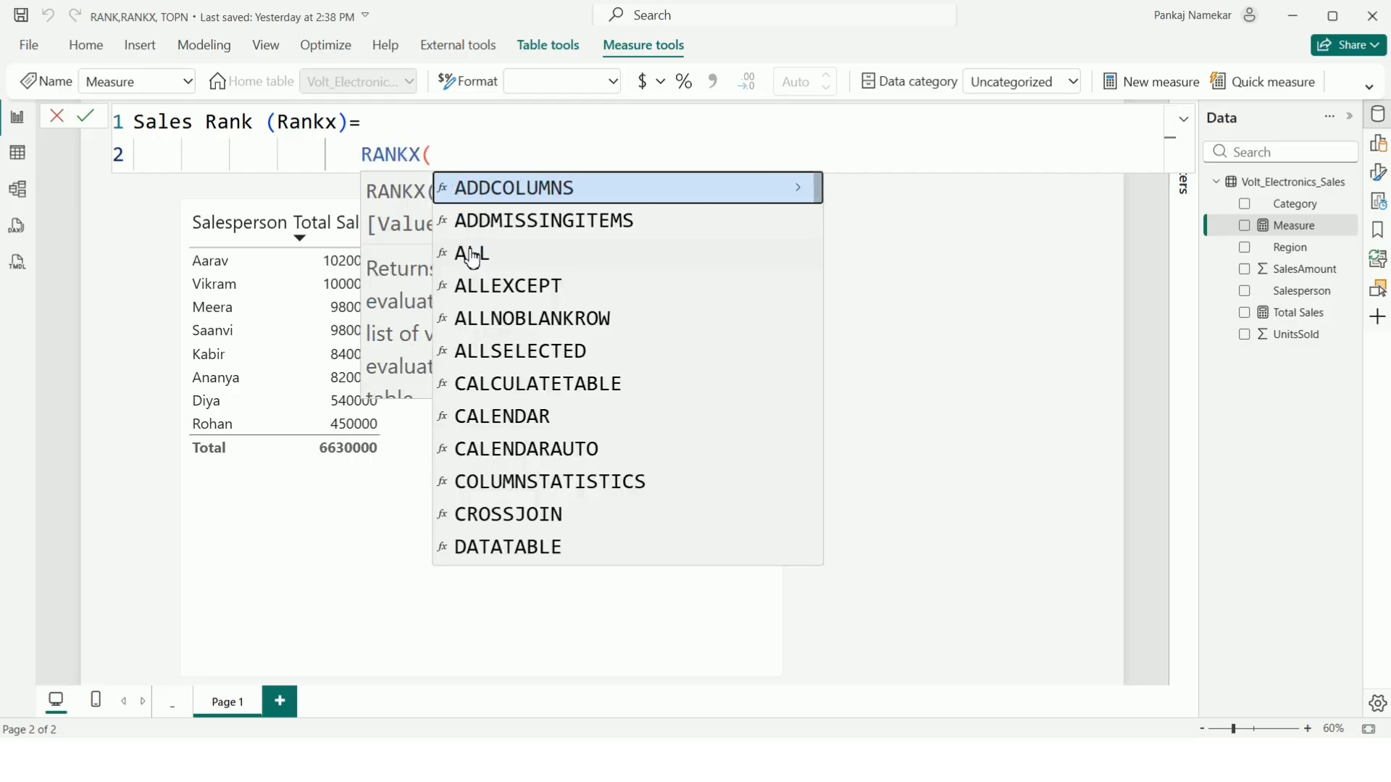
{"action": "key", "text": "shift+Return"}
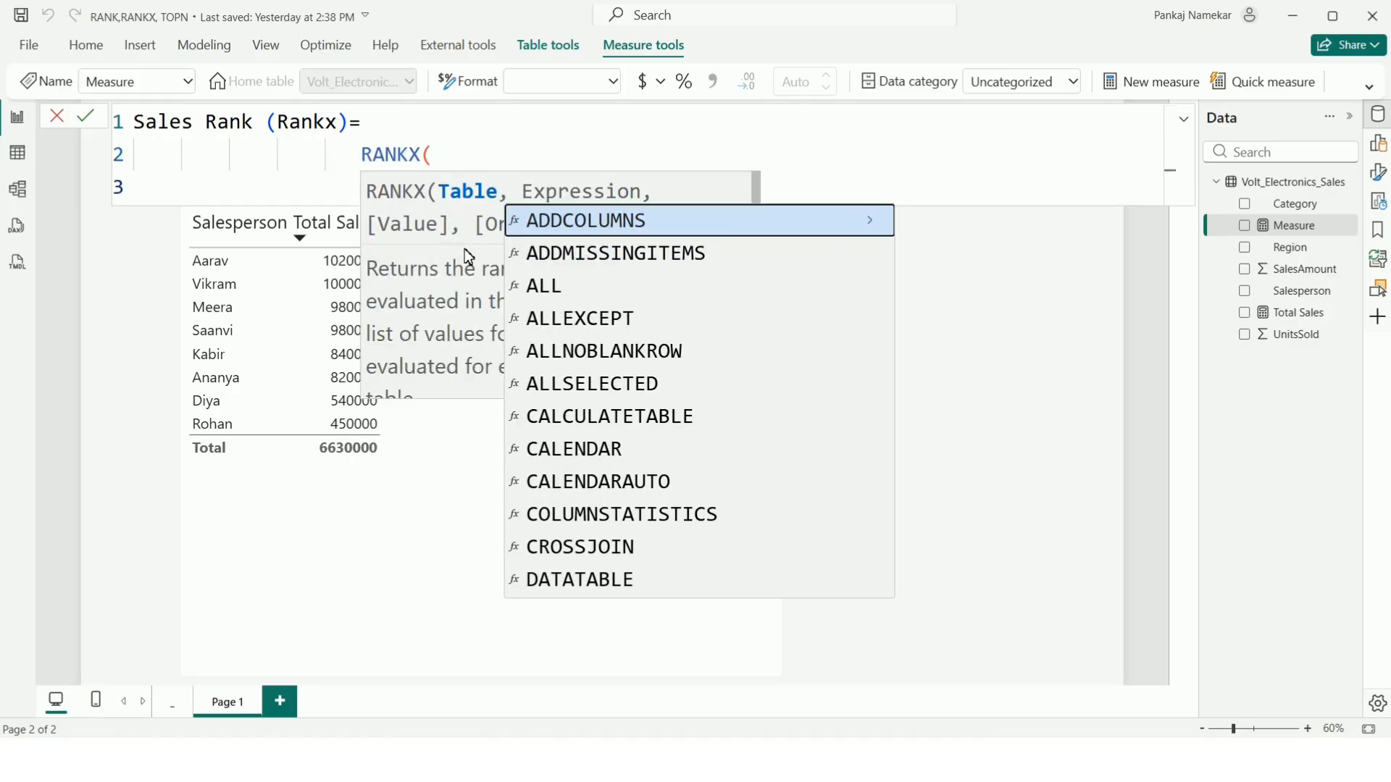
{"action": "type", "text": "ALL"}
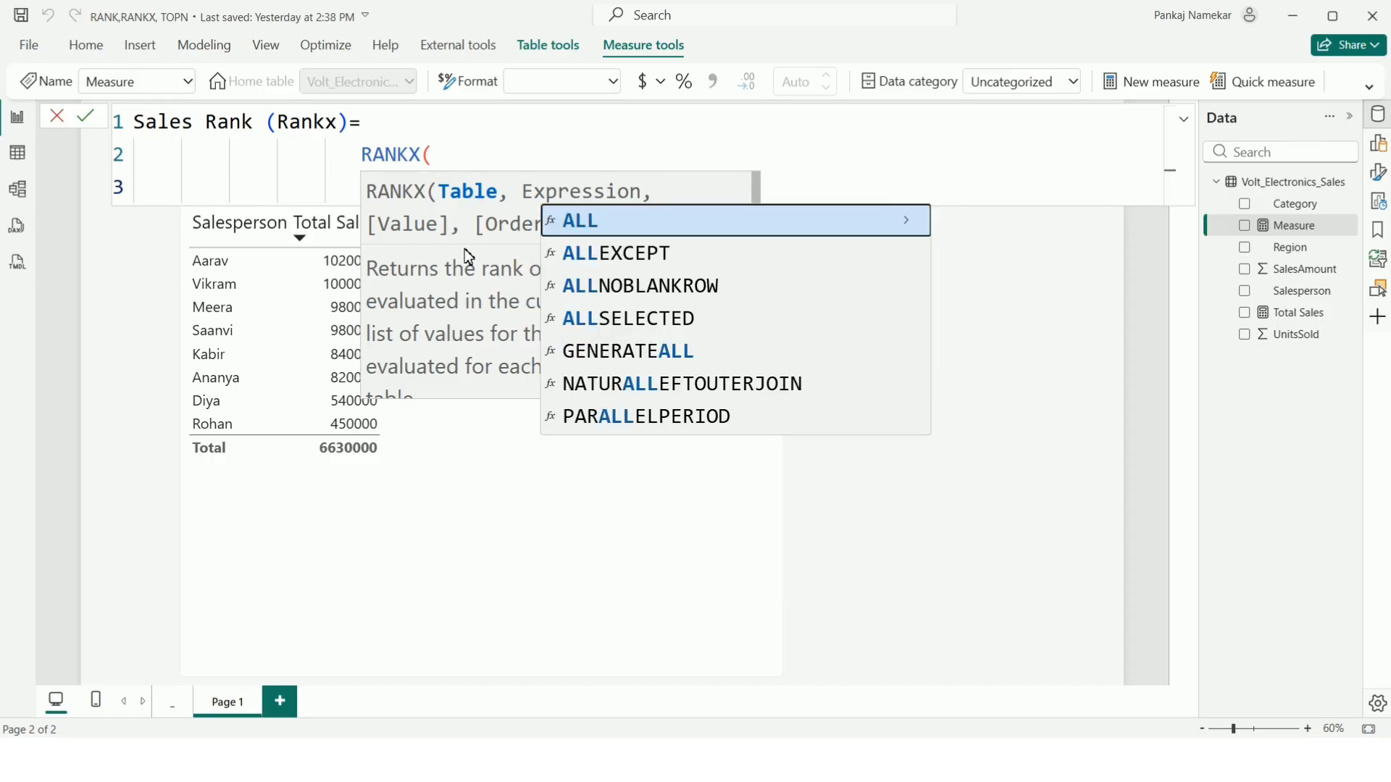
{"action": "left_click", "coordinate": [593, 219]}
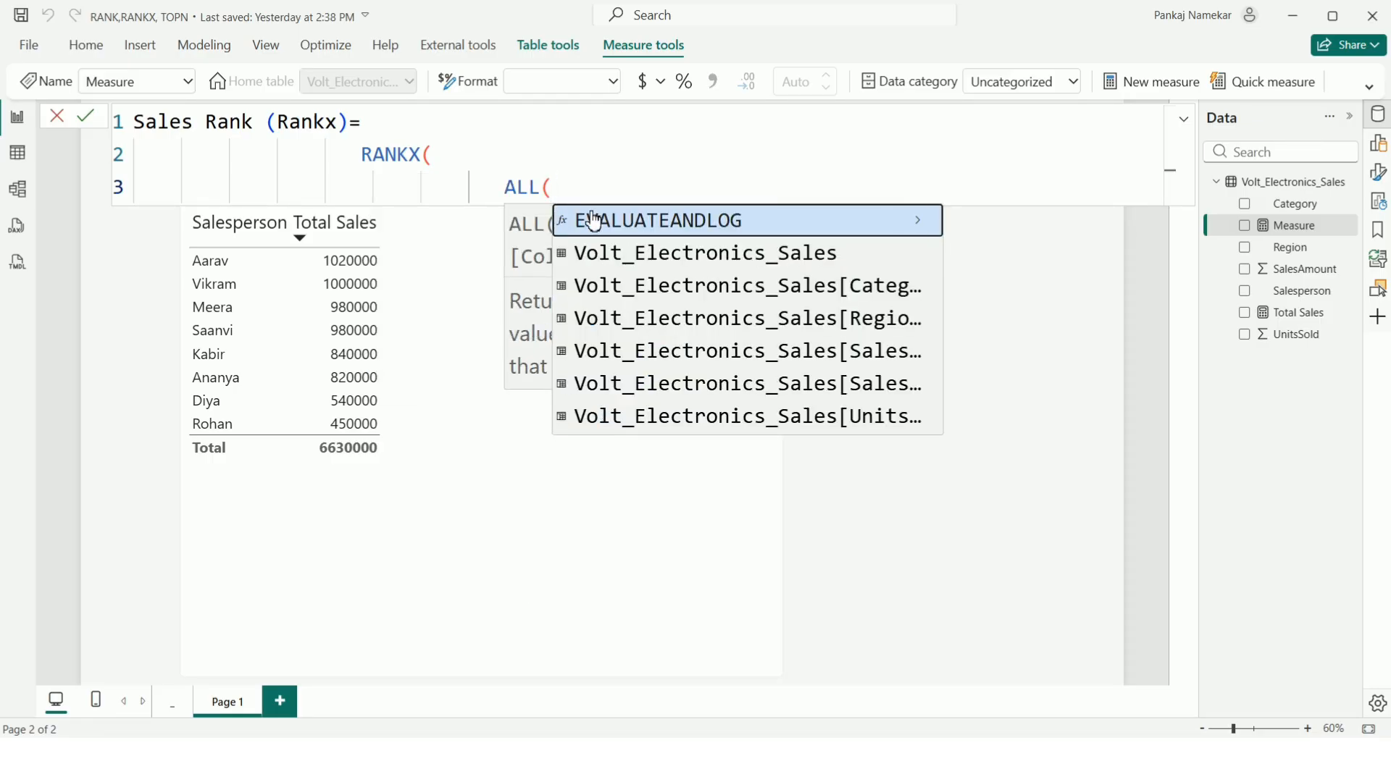
{"action": "type", "text": "SALE"}
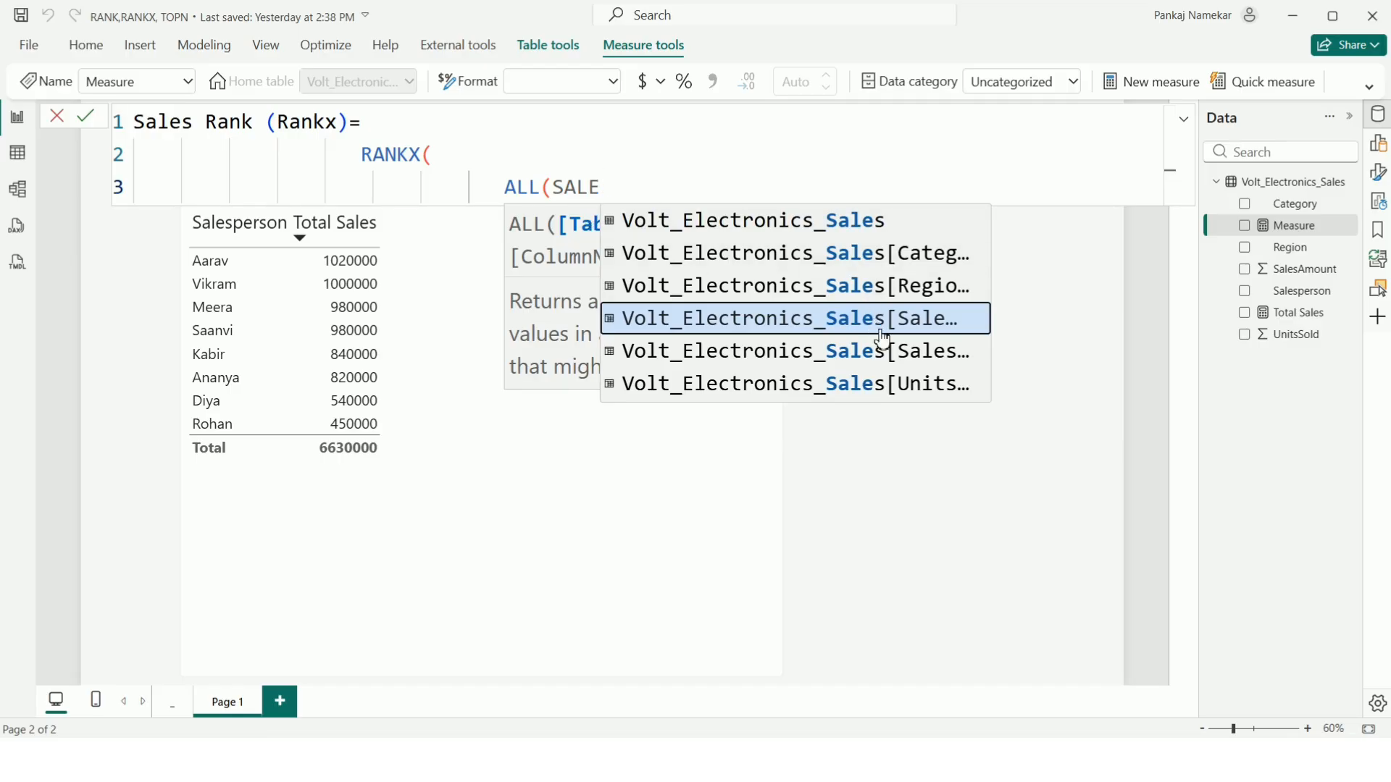
{"action": "left_click", "coordinate": [915, 360]}
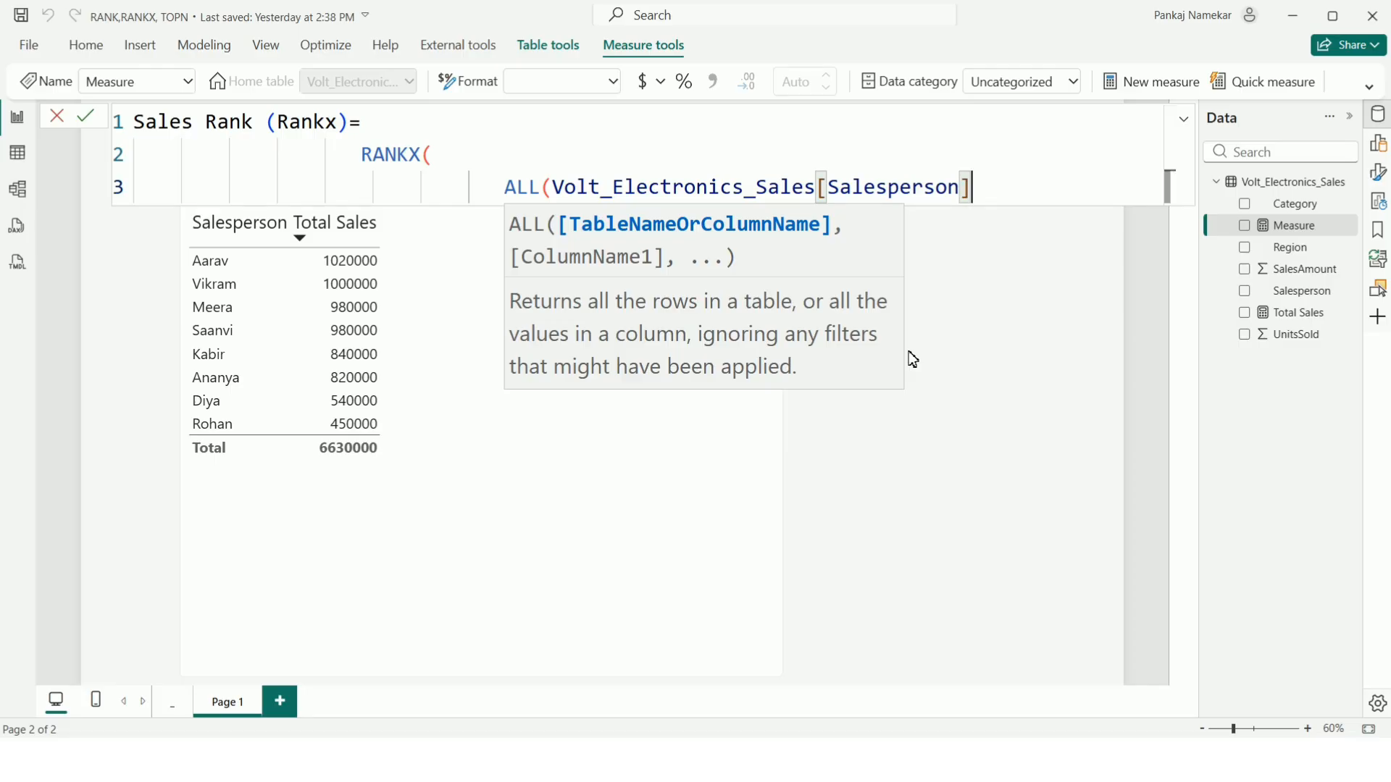
{"action": "type", "text": "),"}
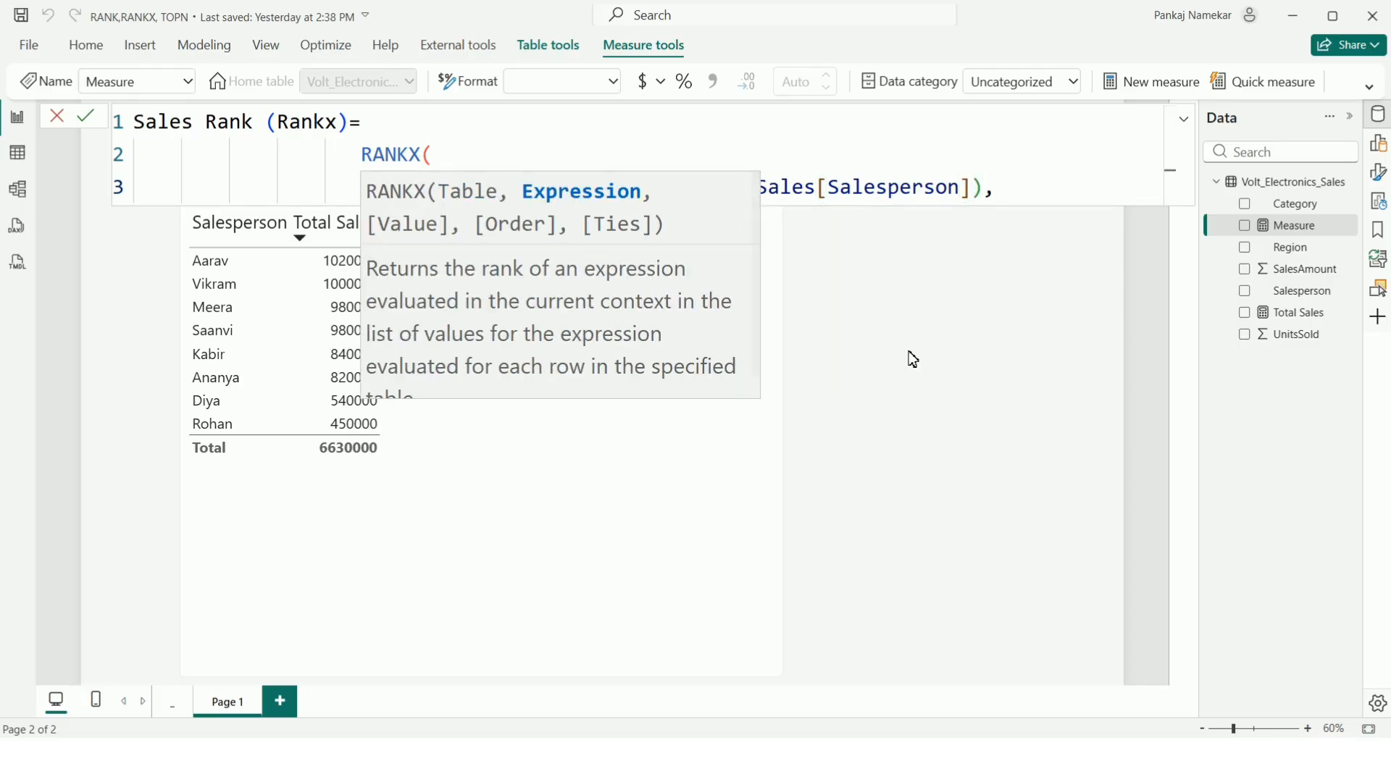
Use the [Total Sales] measure as the RANKX expression on its own line of the formula.
{"action": "key", "text": "shift+Return"}
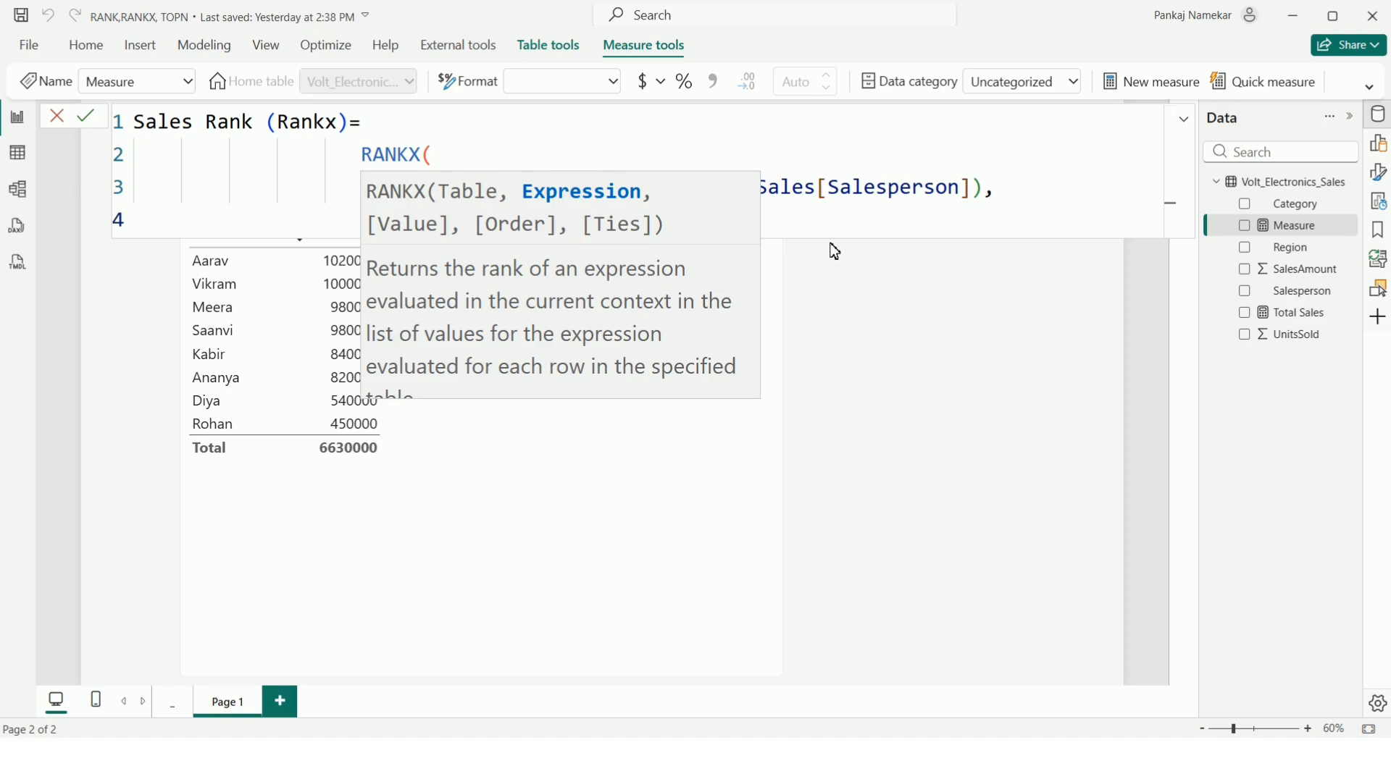
{"action": "type", "text": "["}
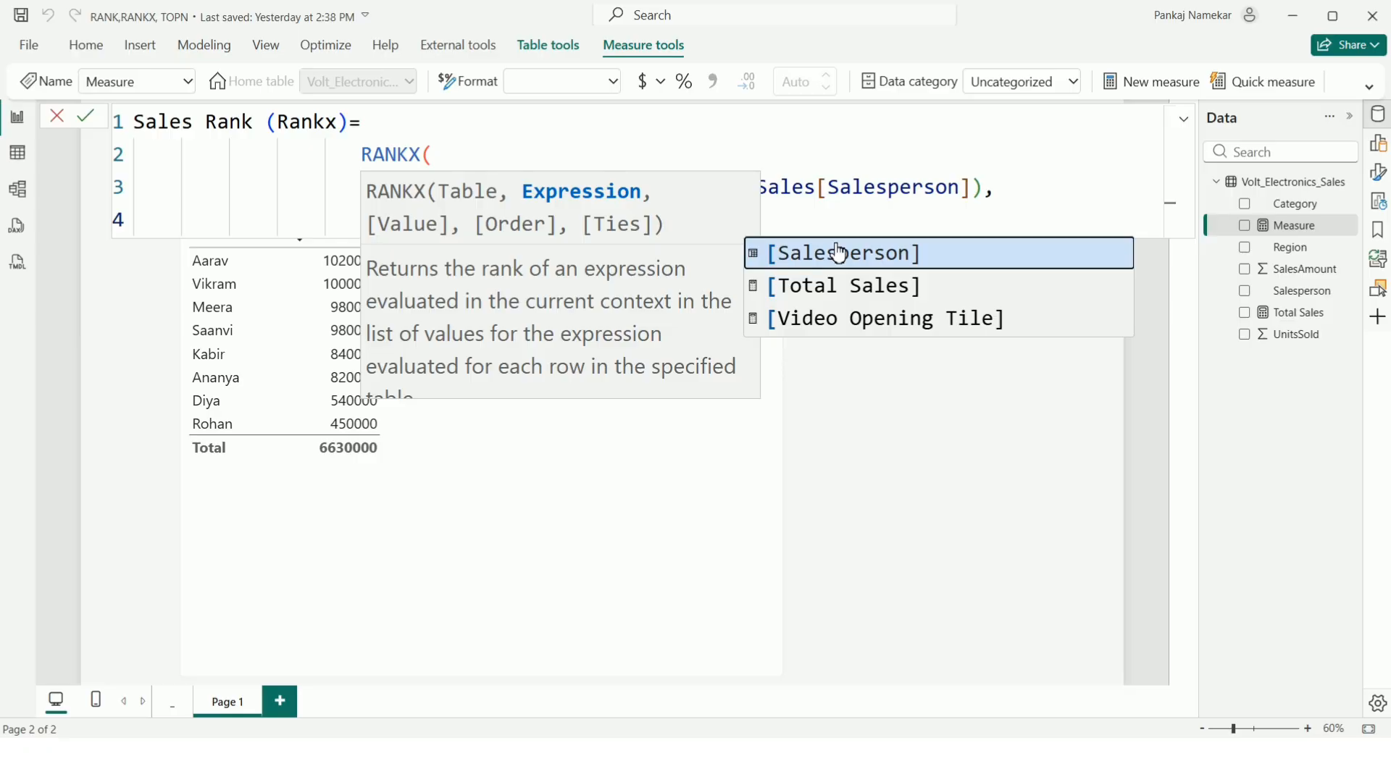
{"action": "left_click", "coordinate": [859, 287]}
{"action": "type", "text": ","}
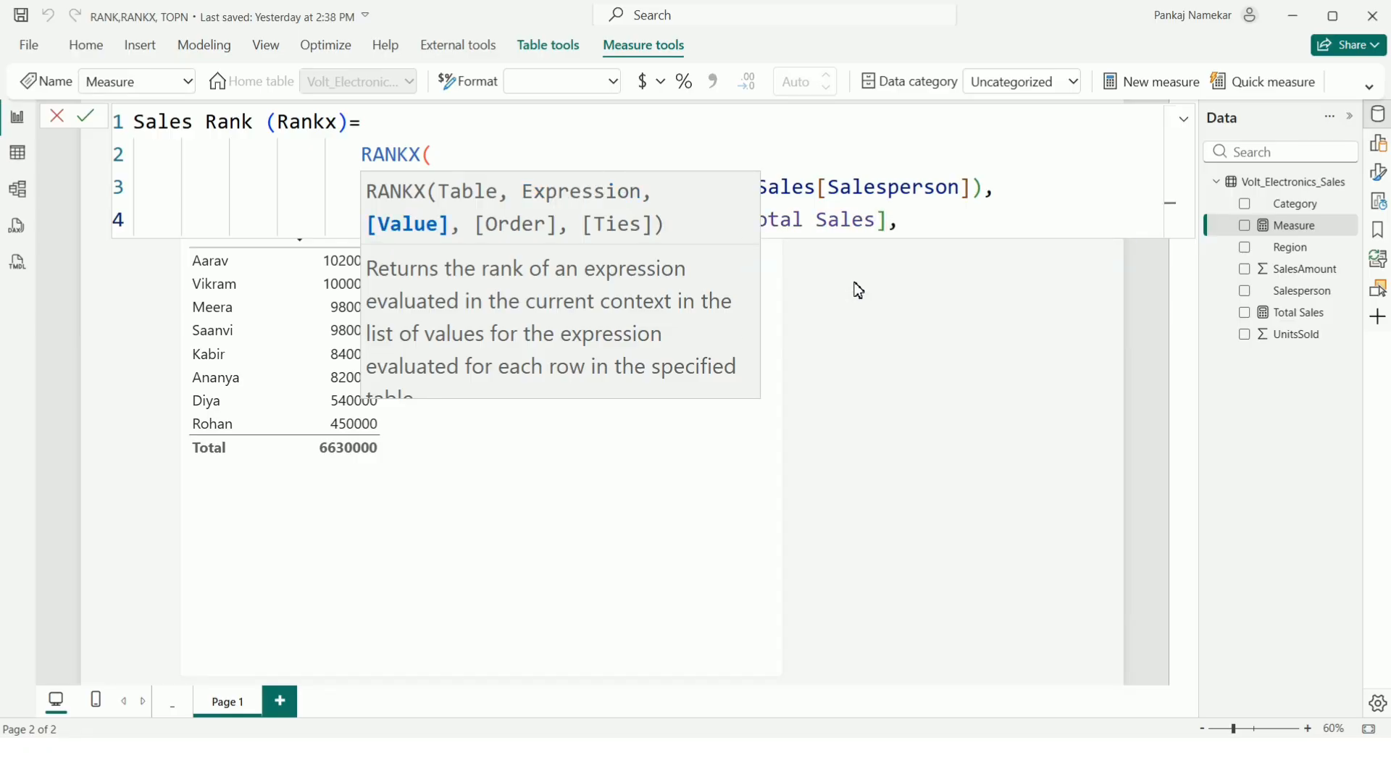
{"action": "key", "text": "shift+Return"}
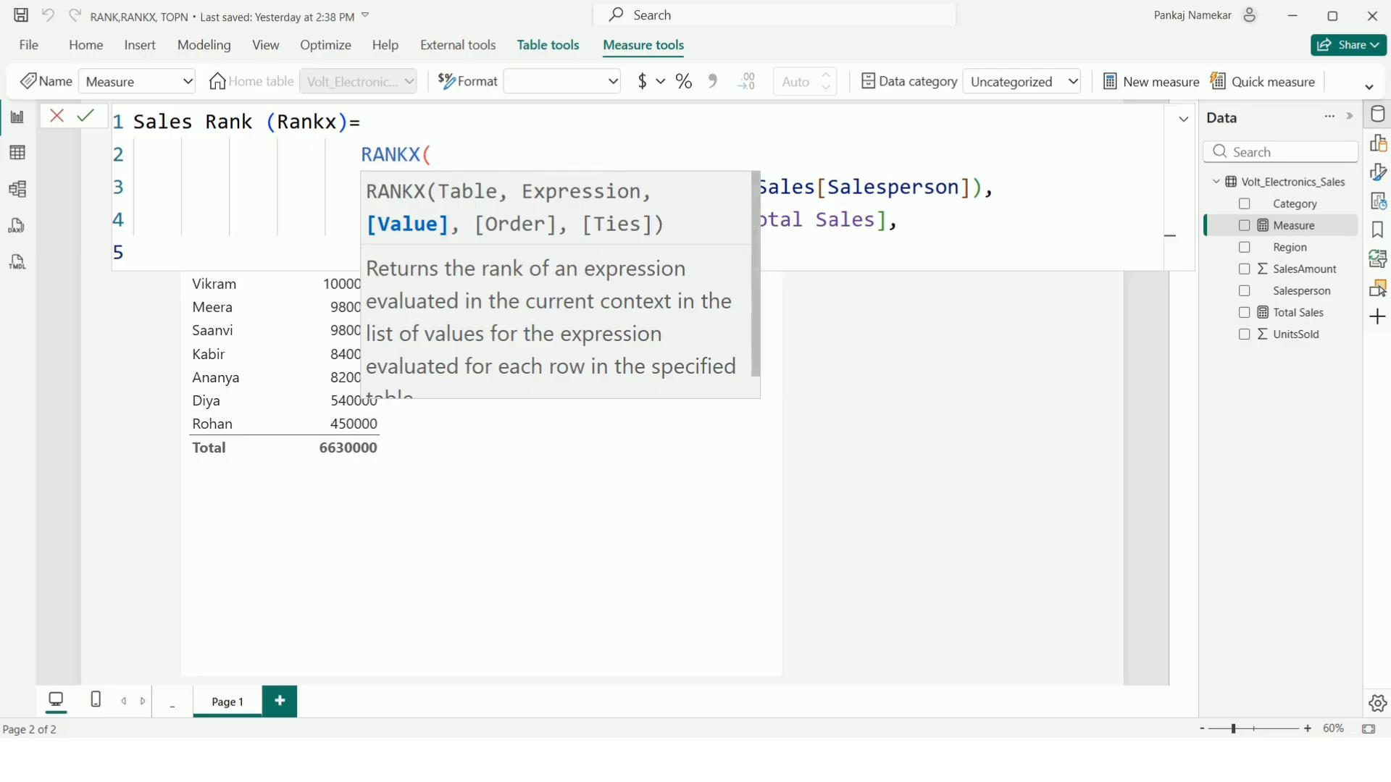
Leave the RANKX value argument empty, set the order to DESC and ties to Dense, and commit the measure.
{"action": "left_click", "coordinate": [817, 222]}
{"action": "left_click", "coordinate": [924, 229]}
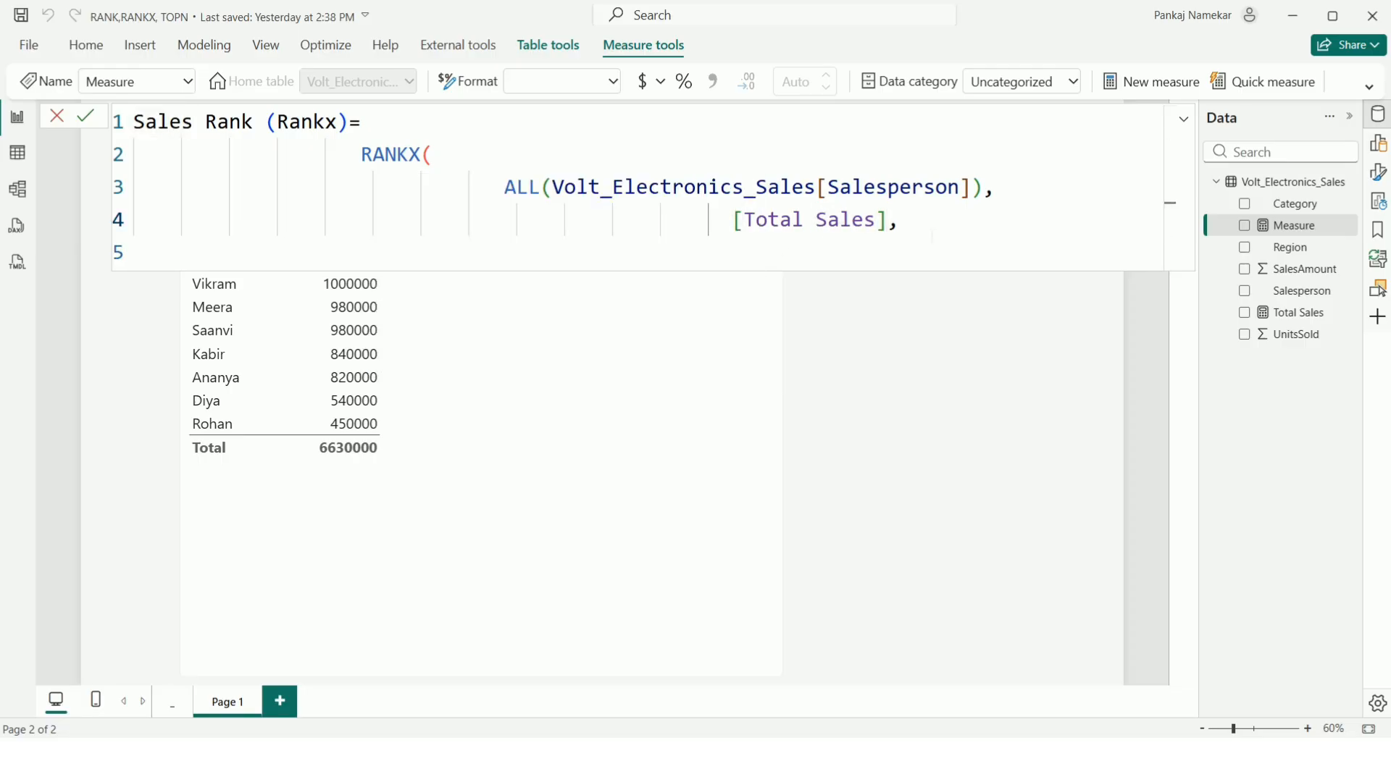
{"action": "key", "text": "BackSpace"}
{"action": "type", "text": ","}
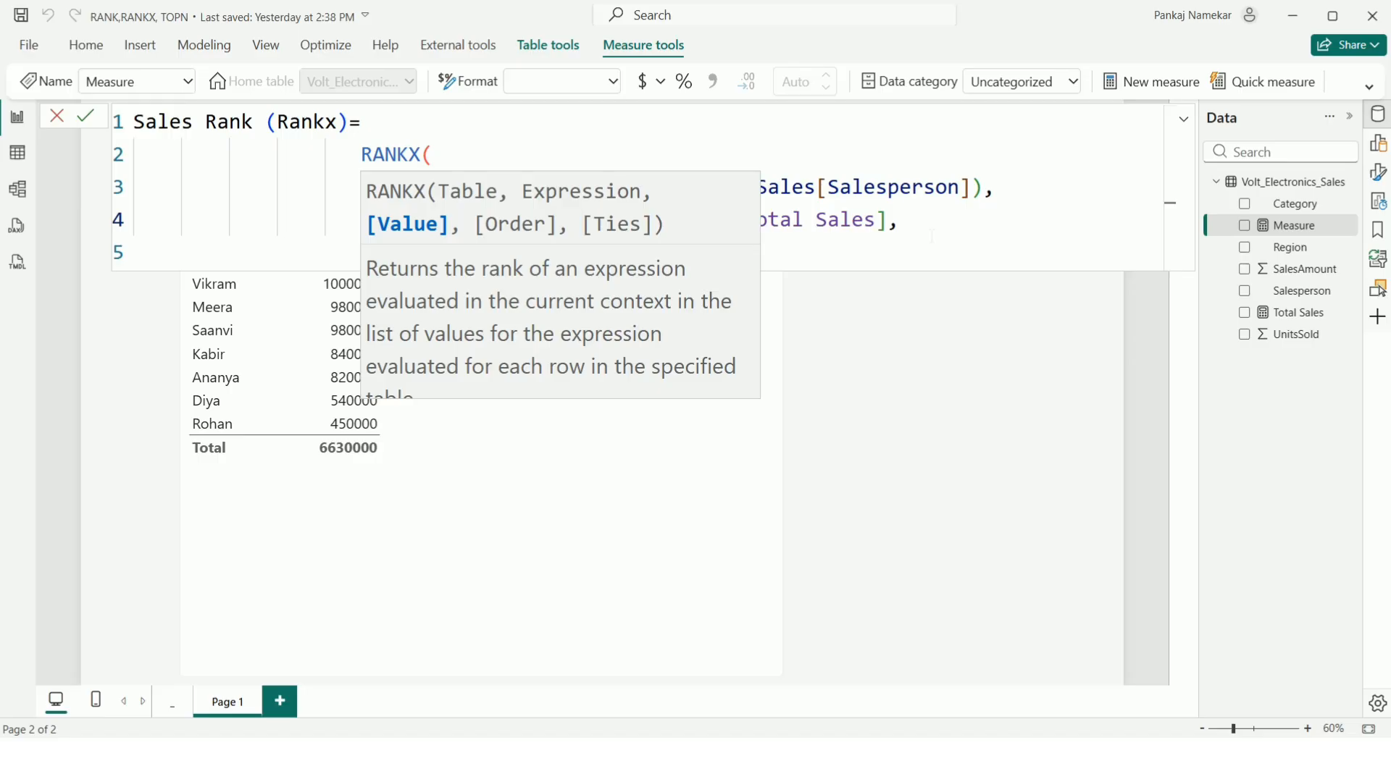
{"action": "type", "text": ","}
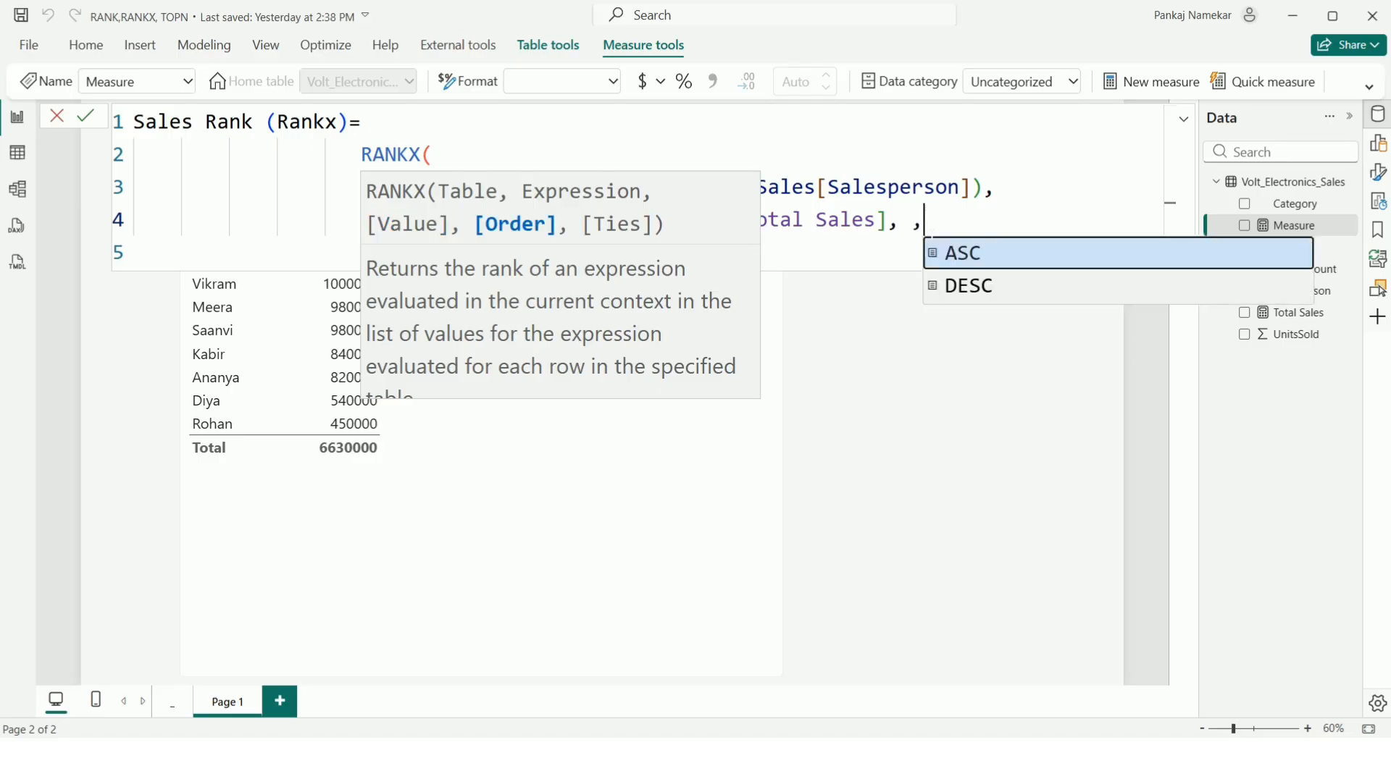
{"action": "left_click", "coordinate": [956, 290]}
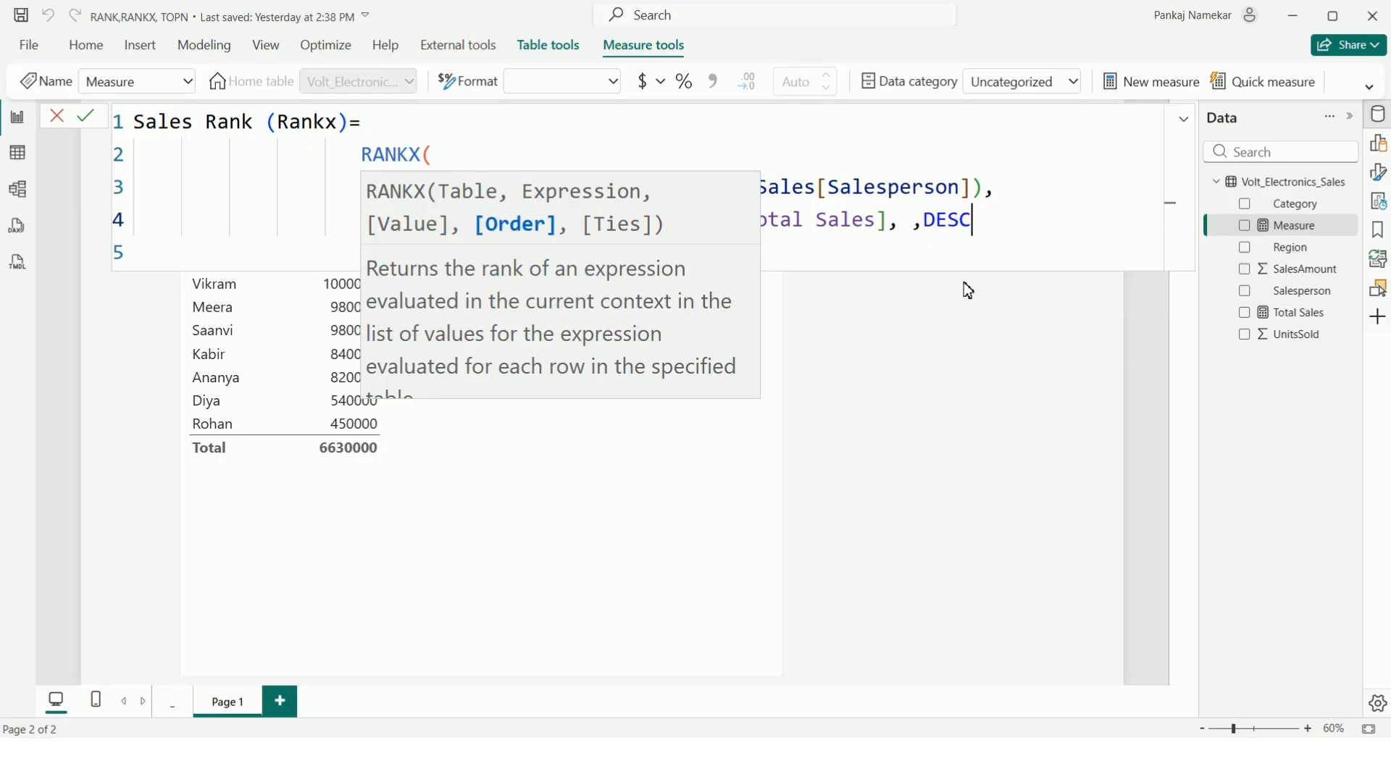
{"action": "type", "text": ","}
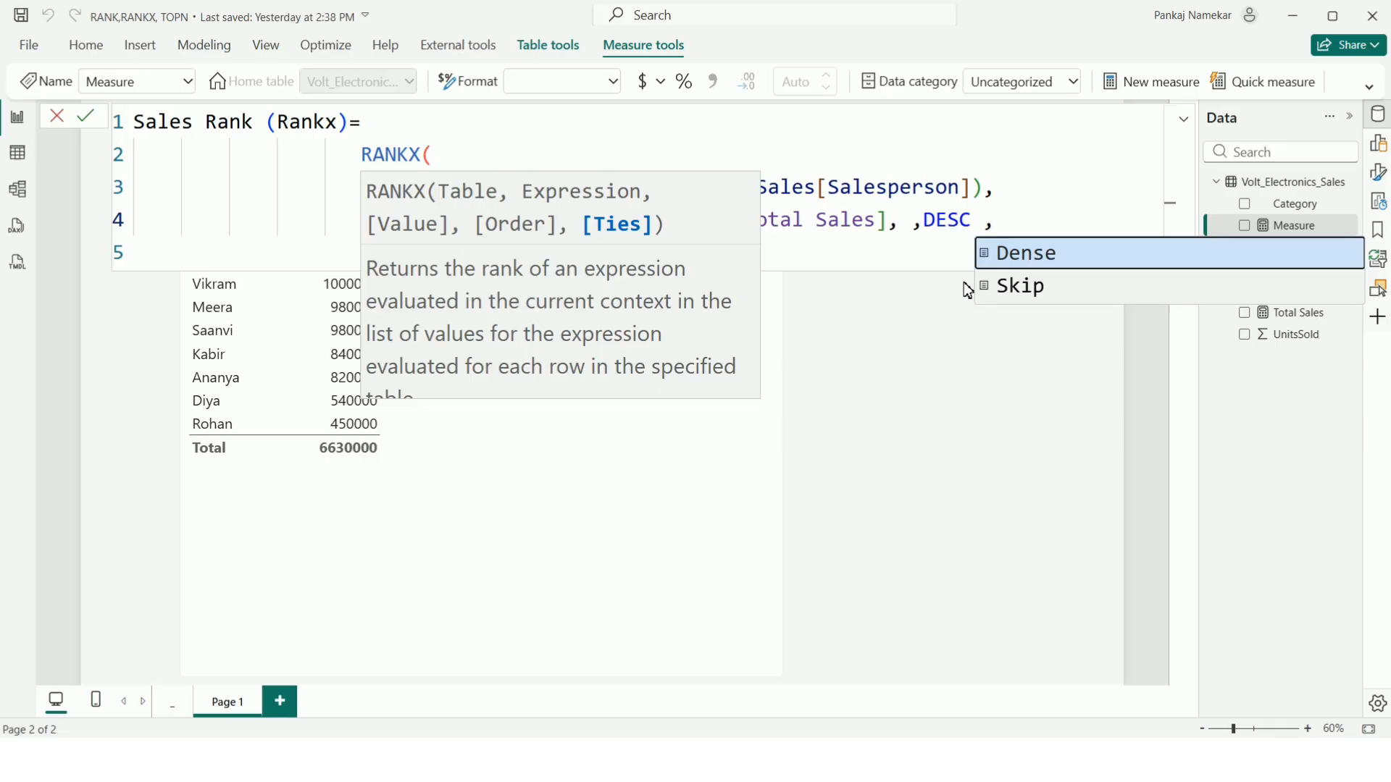
{"action": "type", "text": "de"}
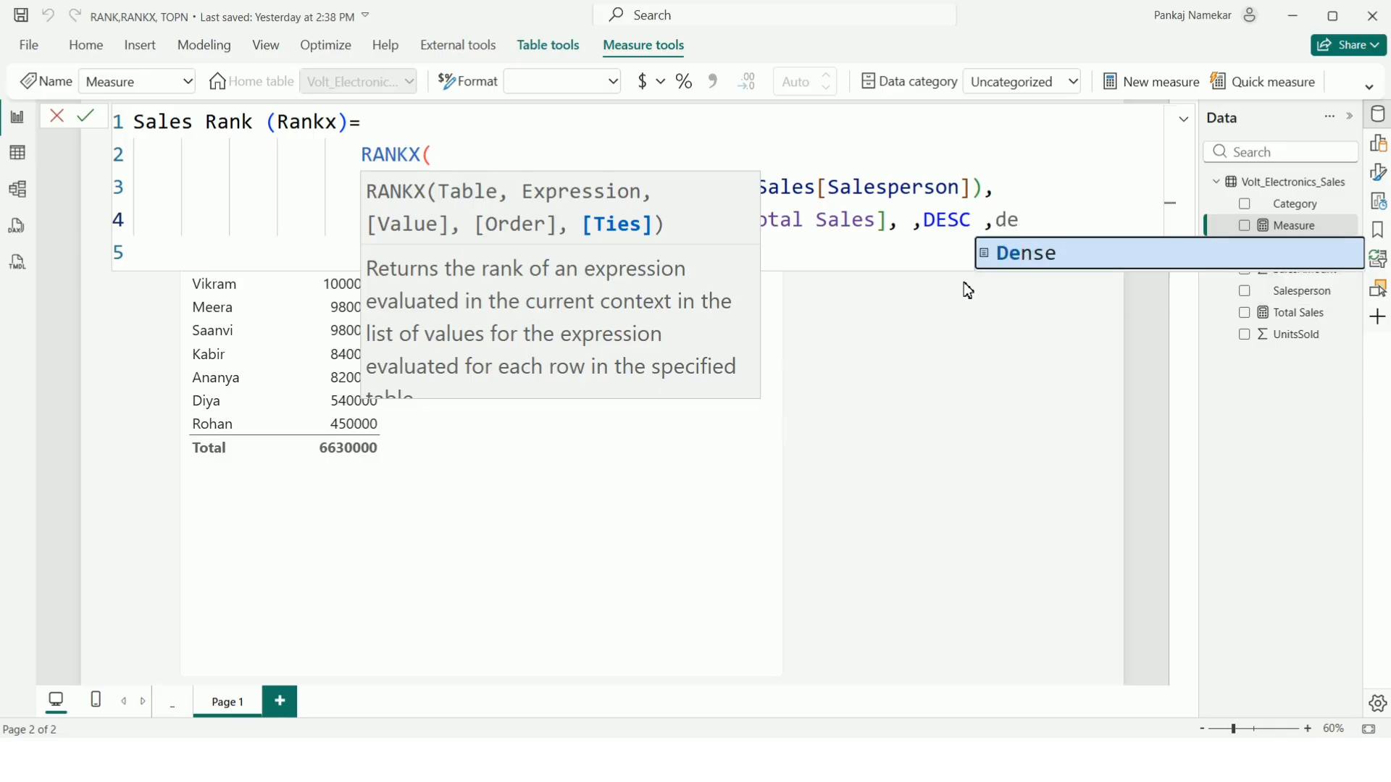
{"action": "left_click", "coordinate": [1041, 262]}
{"action": "type", "text": ")"}
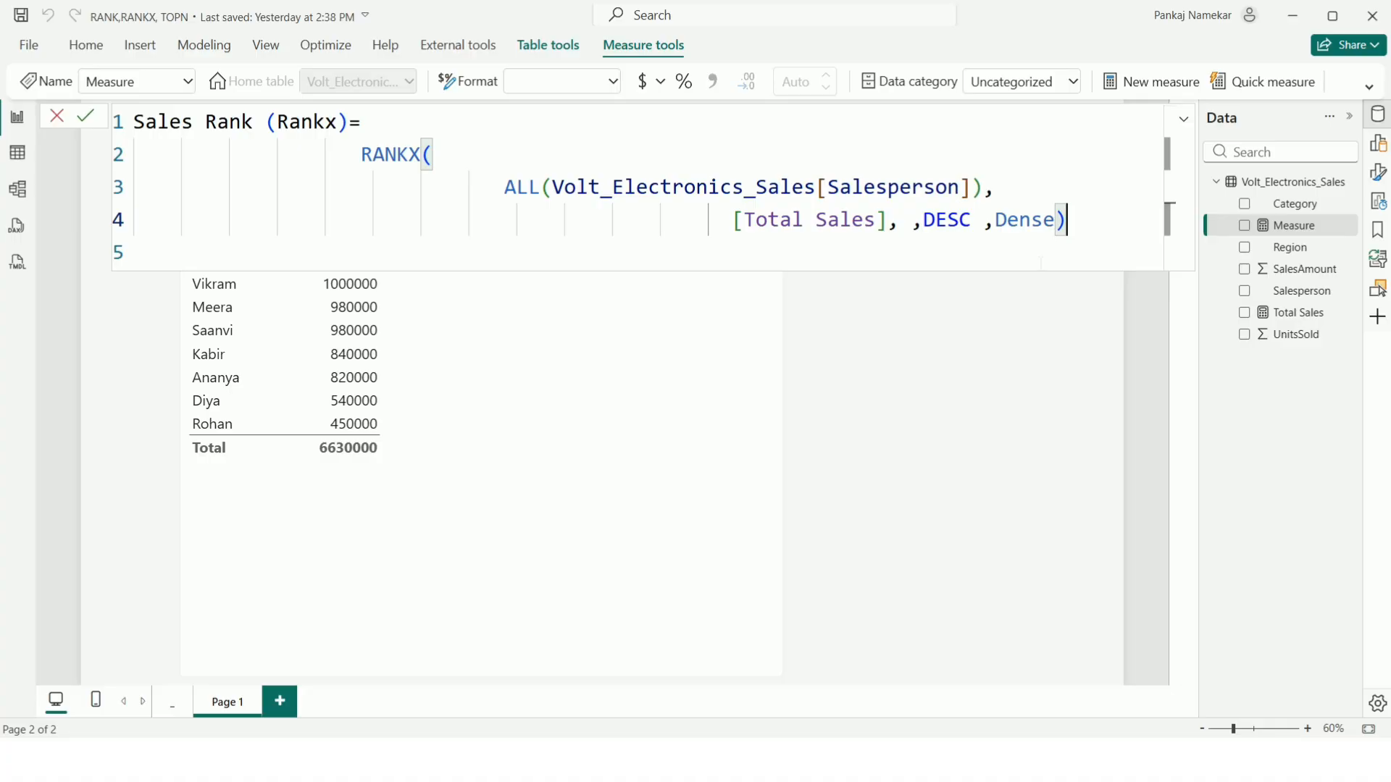
{"action": "key", "text": "Return"}
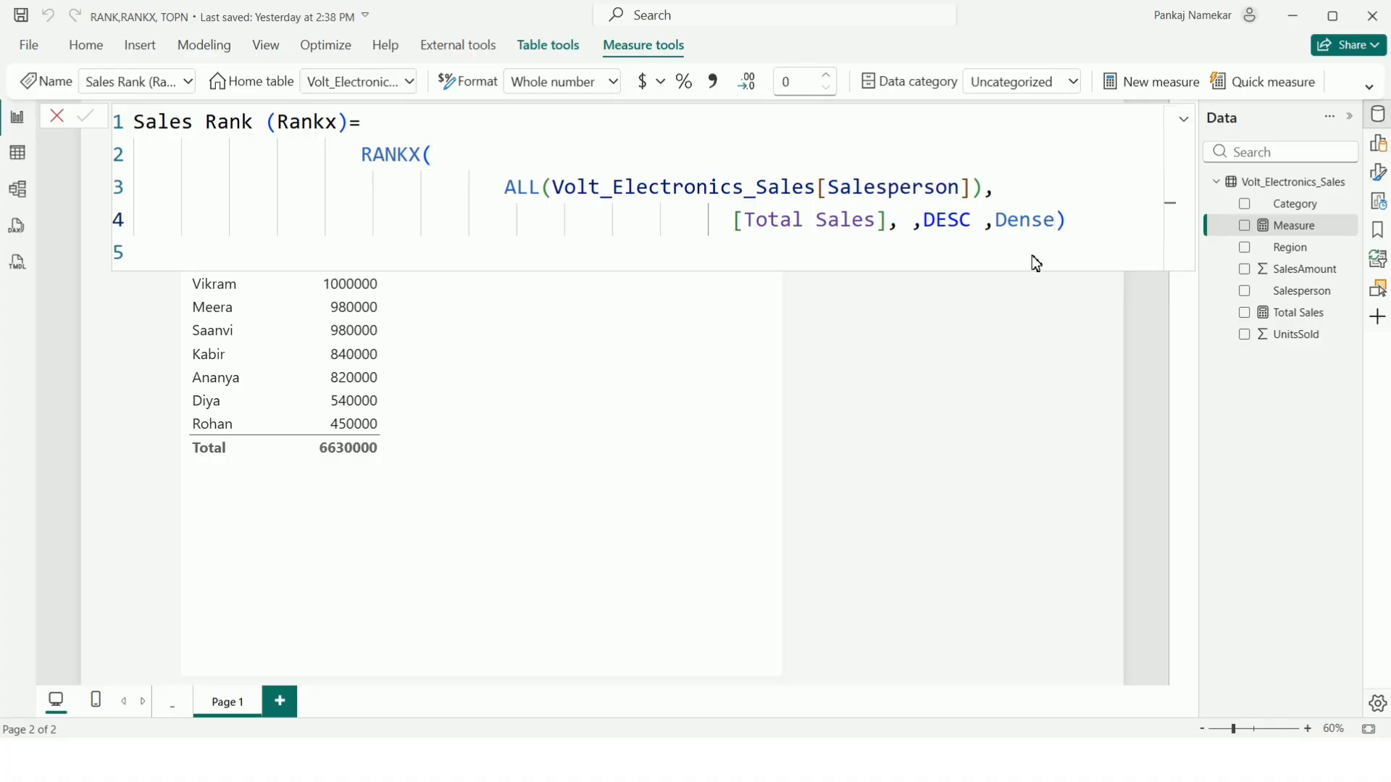
Add the Sales Rank (Rankx) measure as a column in the salesperson table visual.
{"action": "left_click", "coordinate": [1019, 367]}
{"action": "left_click_drag", "start_coordinate": [1275, 250], "coordinate": [562, 445]}
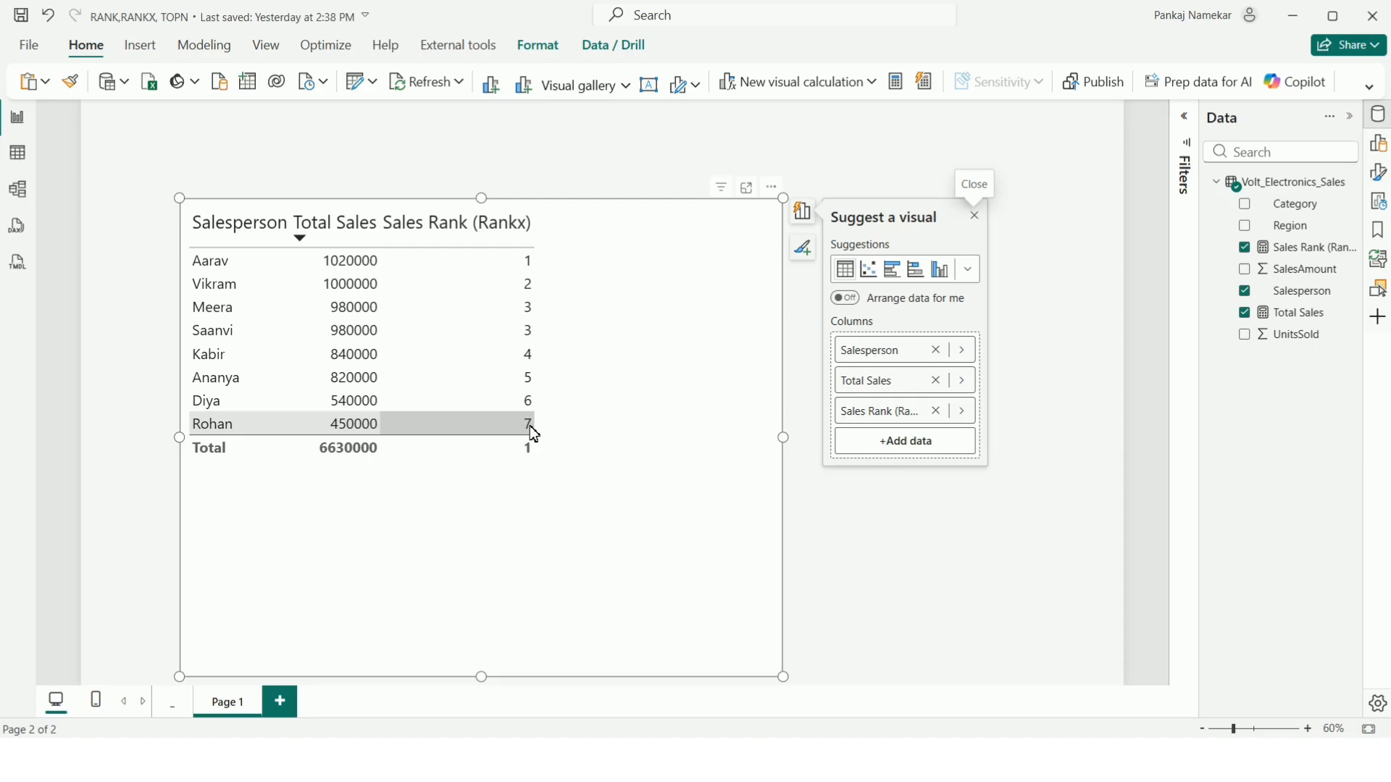
{"action": "left_click", "coordinate": [887, 534]}
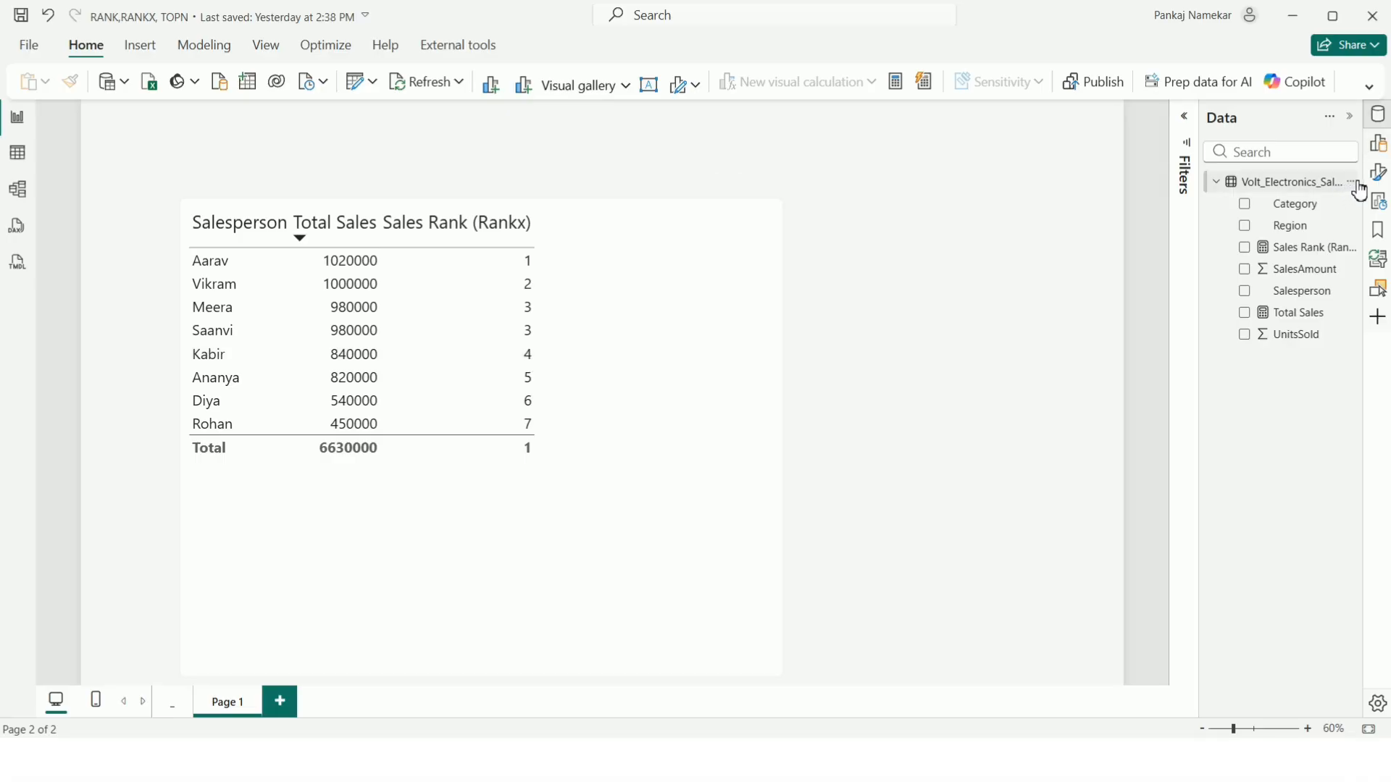
Add a new measure named Sales Rank (Rank) to the Volt_Electronics_Sales table.
{"action": "right_click", "coordinate": [1353, 184]}
{"action": "left_click", "coordinate": [1305, 216]}
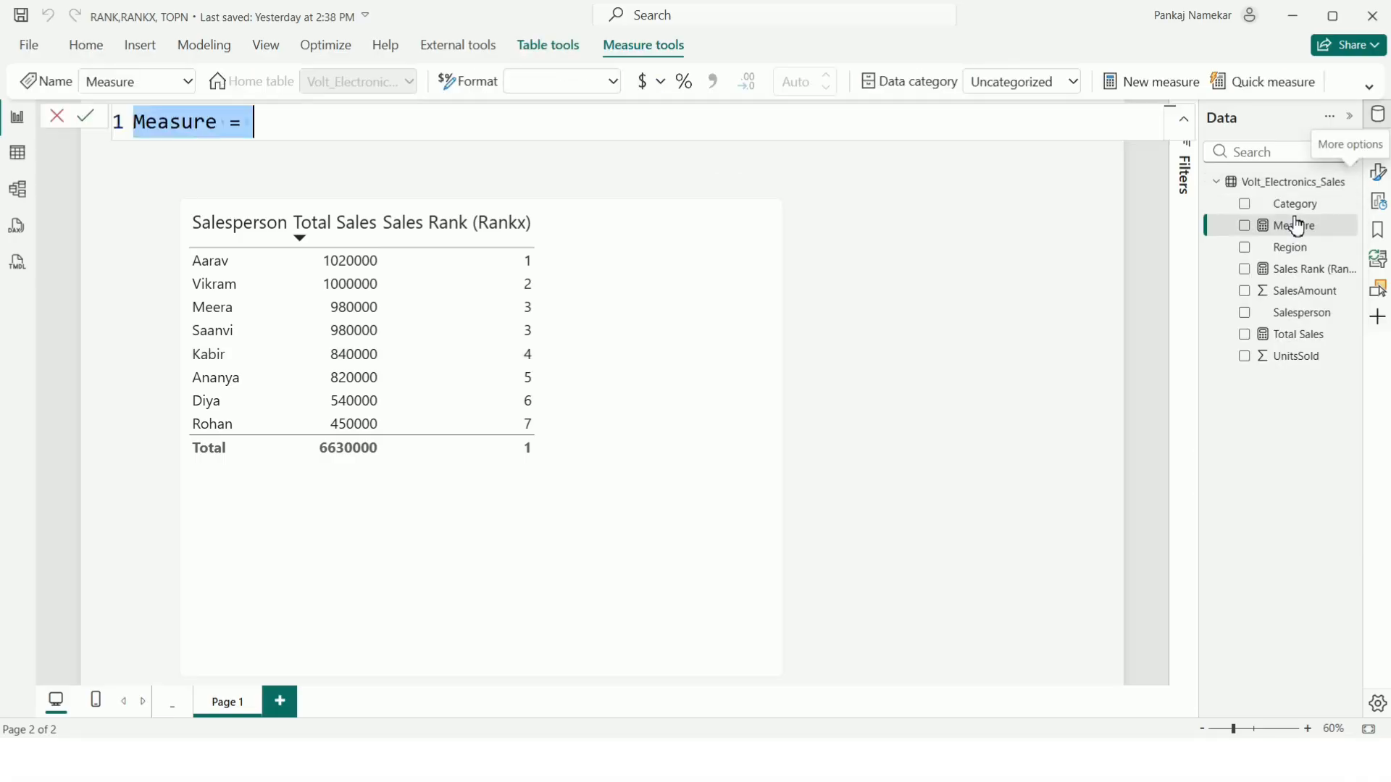
{"action": "key", "text": "BackSpace"}
{"action": "type", "text": "S"}
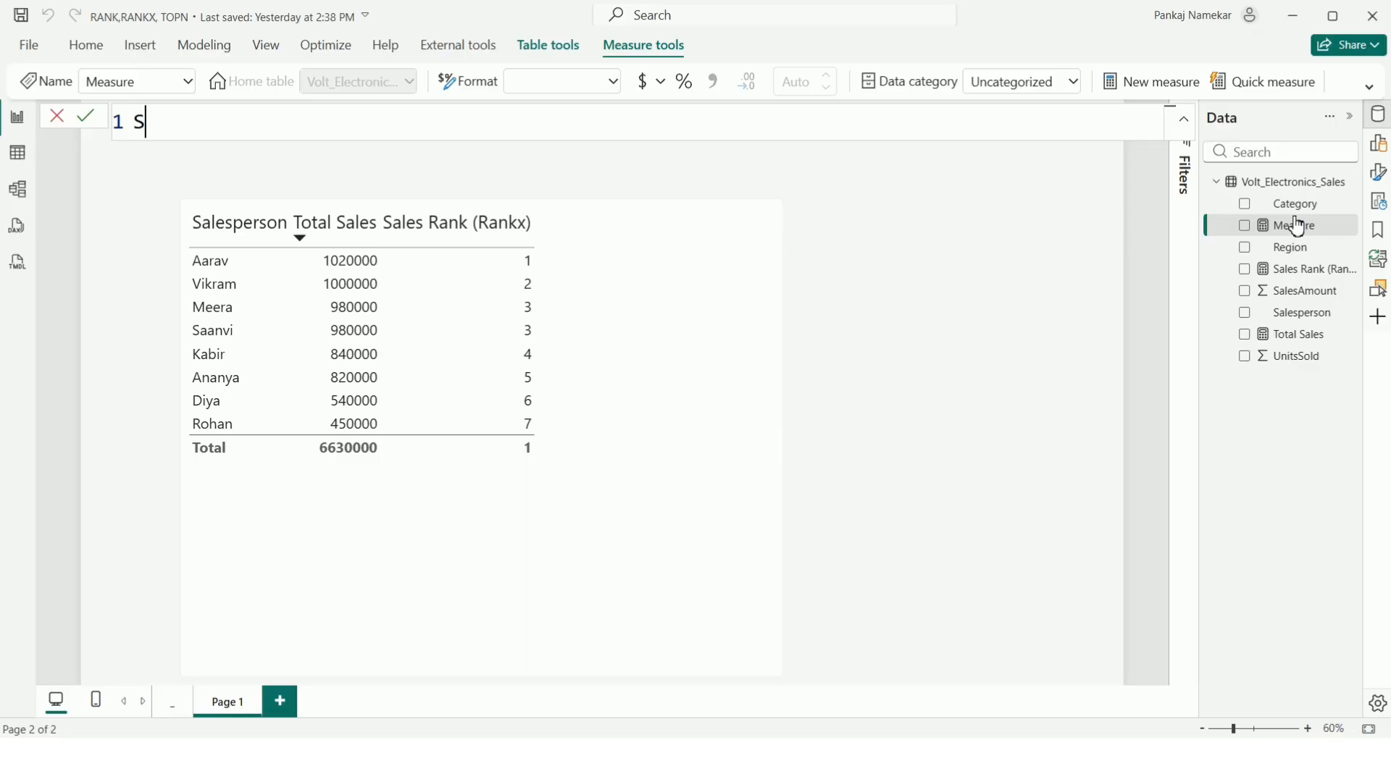
{"action": "type", "text": "ales Rank (Rank"}
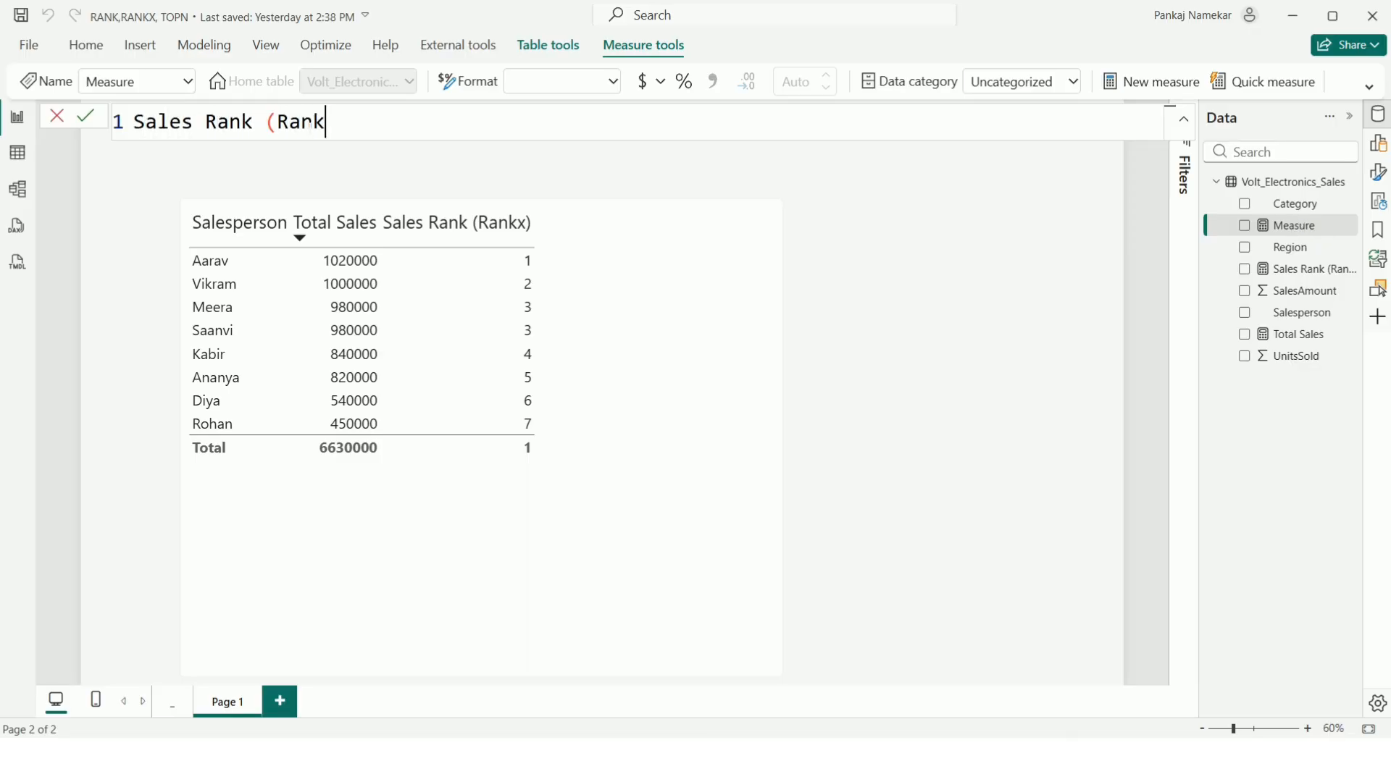
{"action": "type", "text": ")="}
{"action": "key", "text": "shift+Return"}
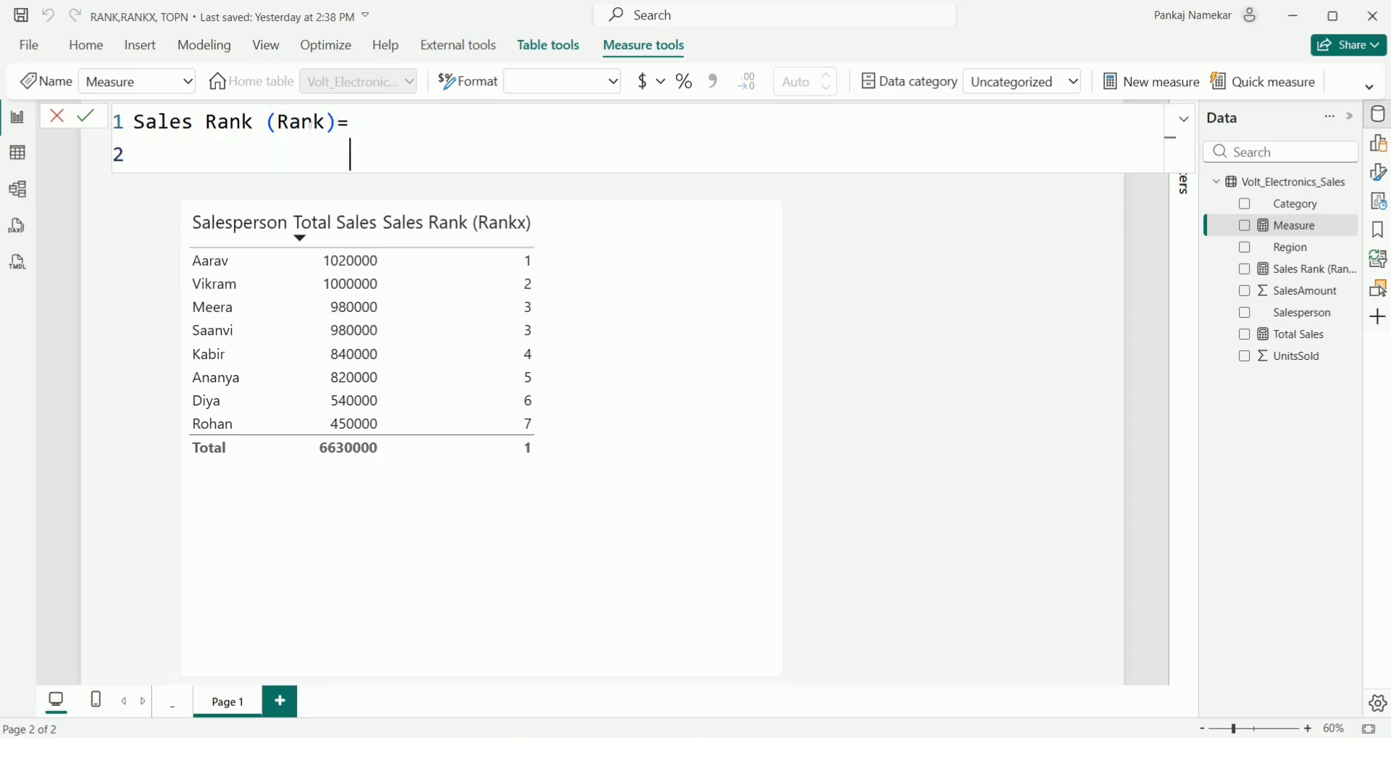
Begin the Sales Rank (Rank) formula with the RANK function and DENSE as its ties argument.
{"action": "type", "text": "RANK"}
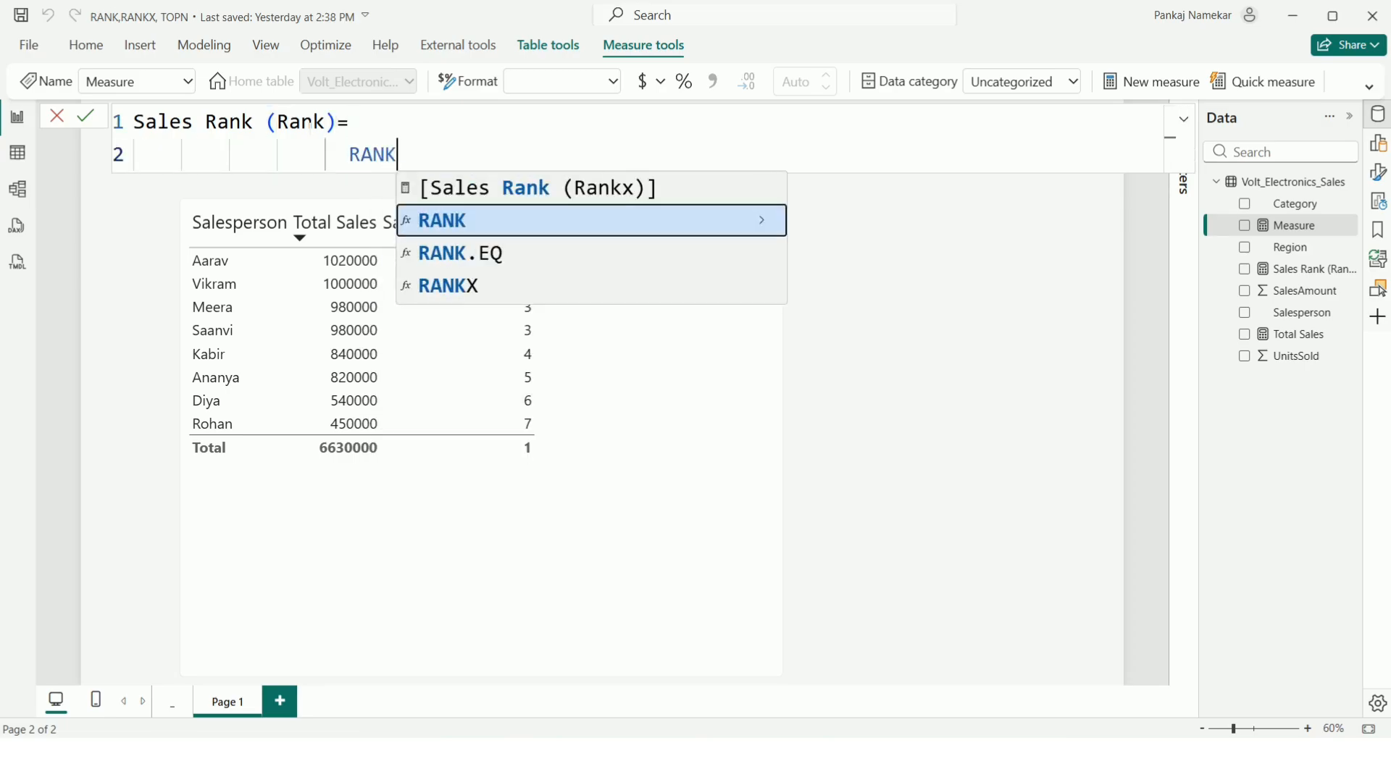
{"action": "left_click", "coordinate": [450, 222]}
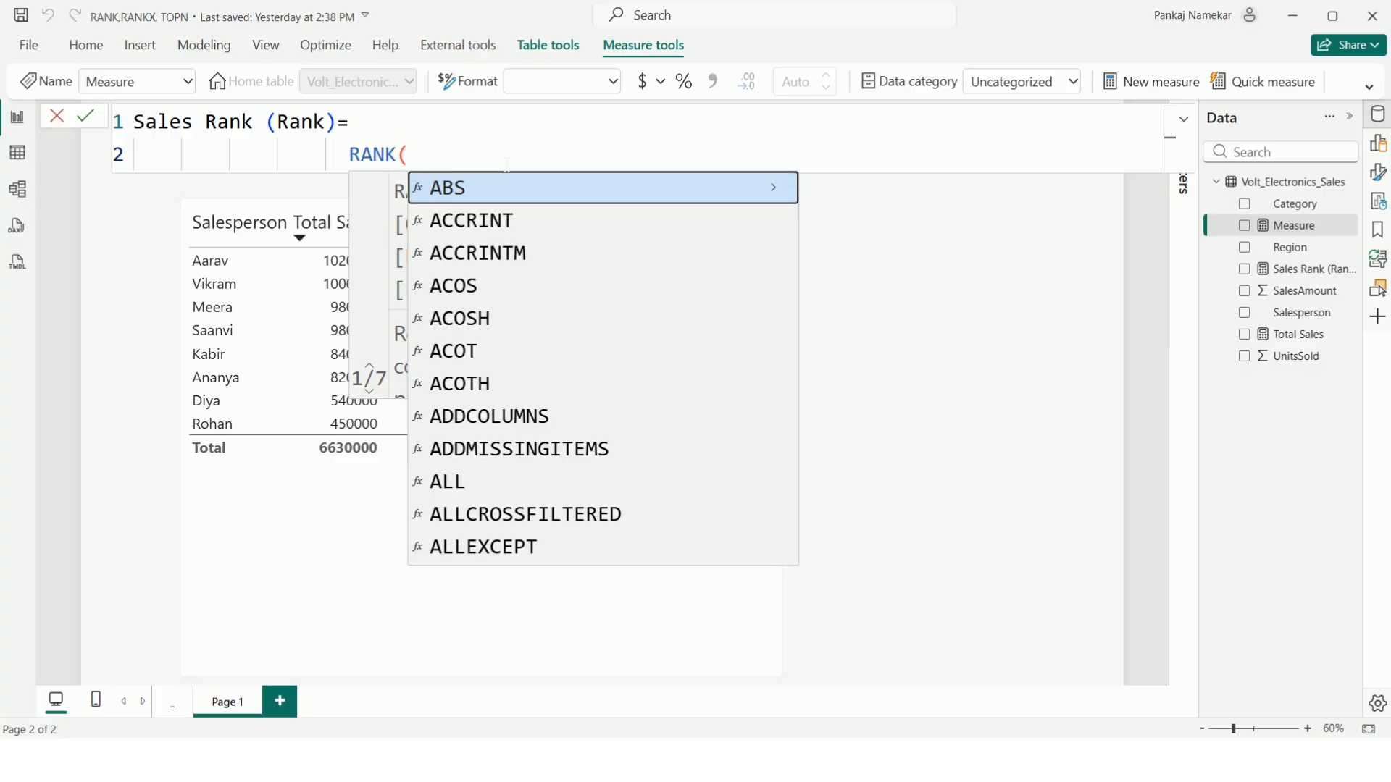
{"action": "key", "text": "Escape"}
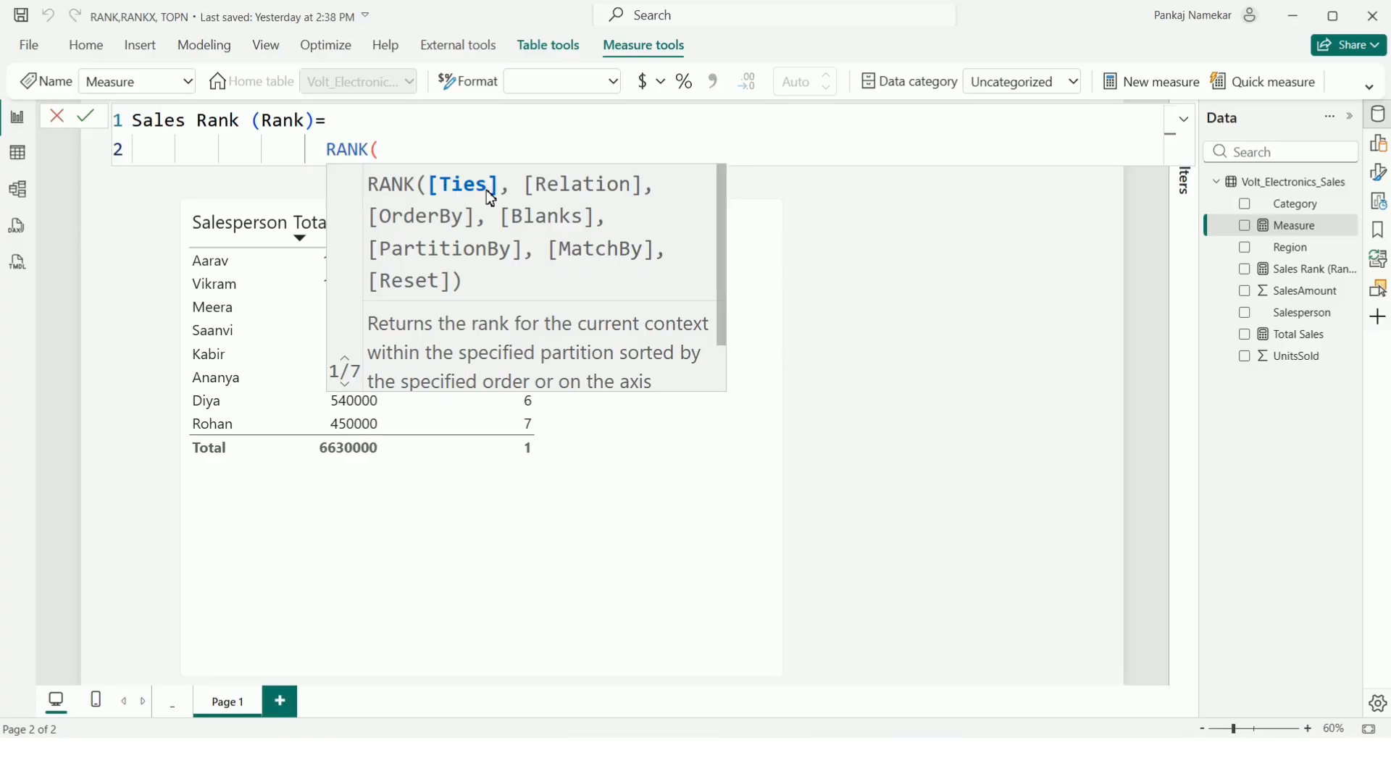
{"action": "type", "text": "DE"}
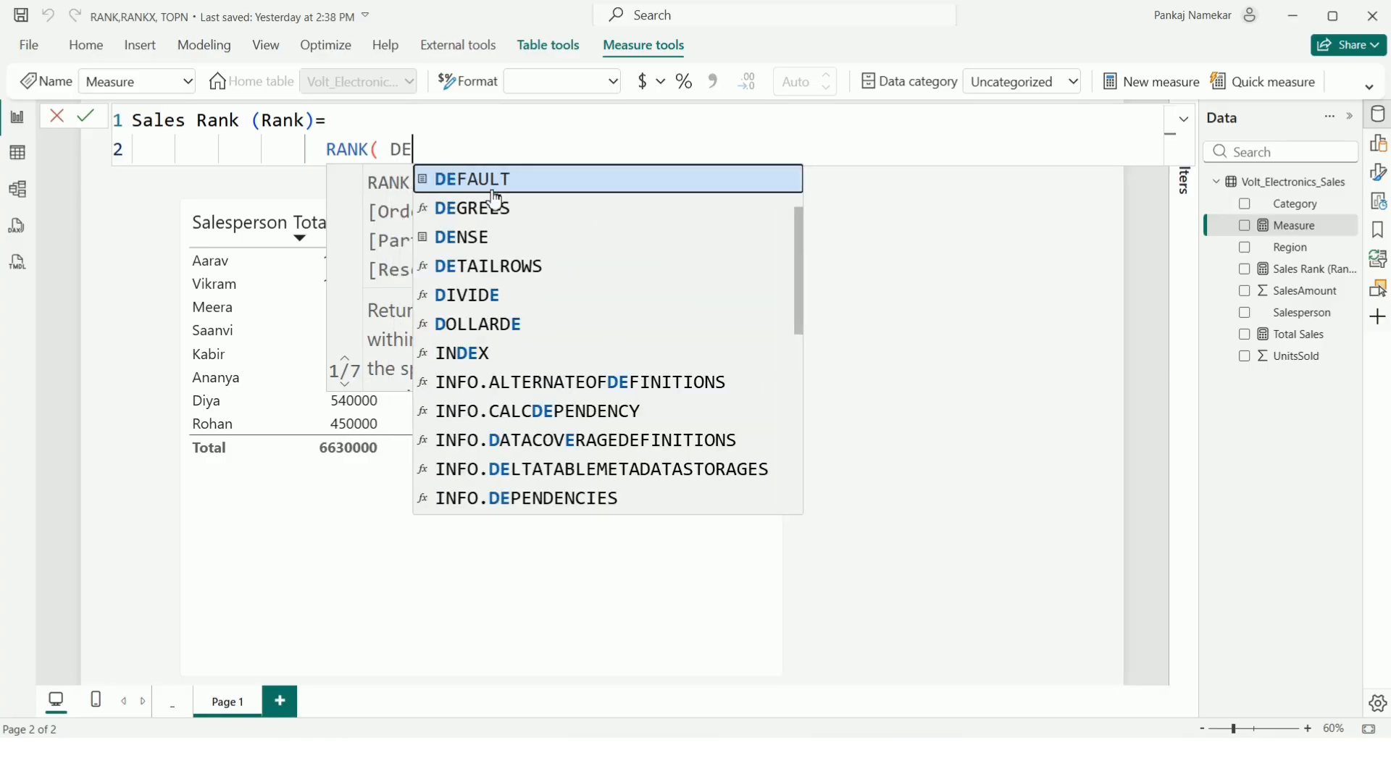
{"action": "type", "text": "N"}
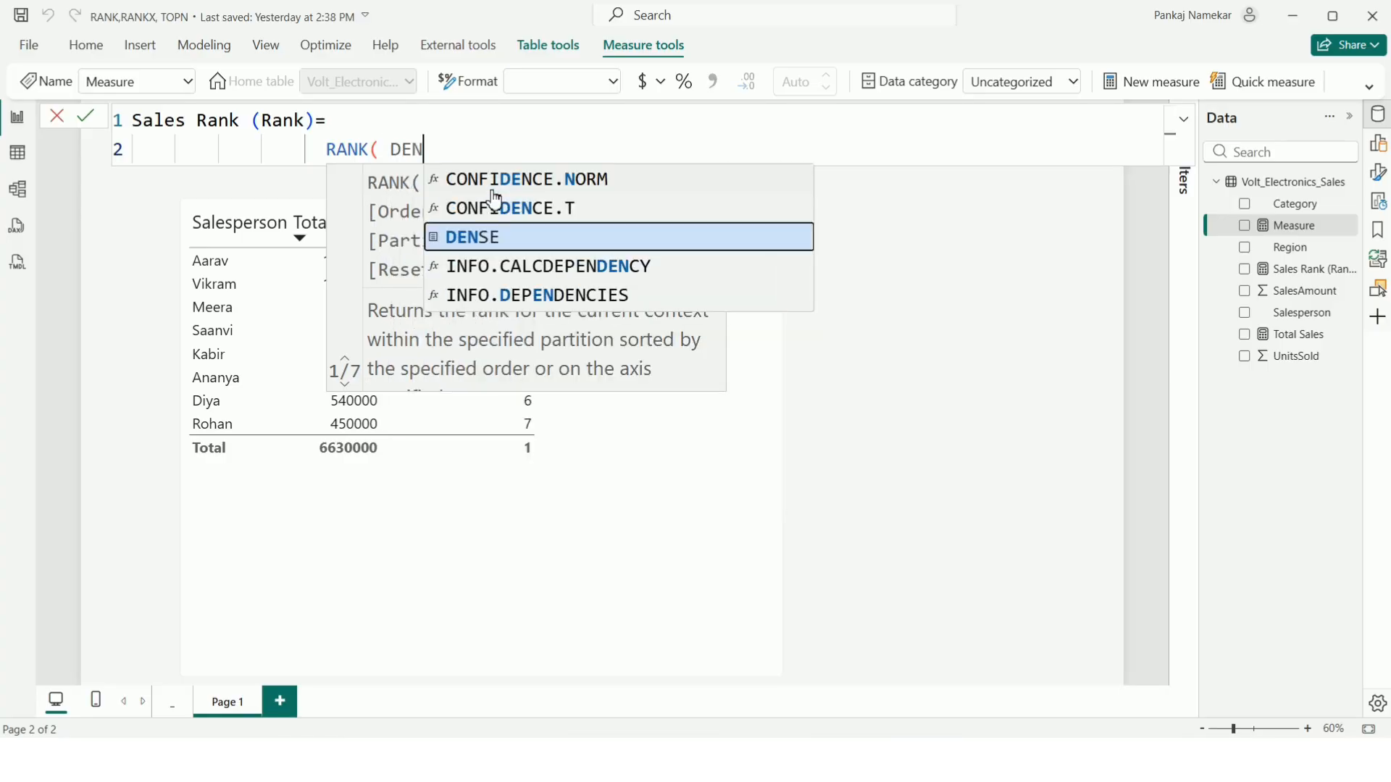
{"action": "left_click", "coordinate": [497, 236]}
{"action": "type", "text": ","}
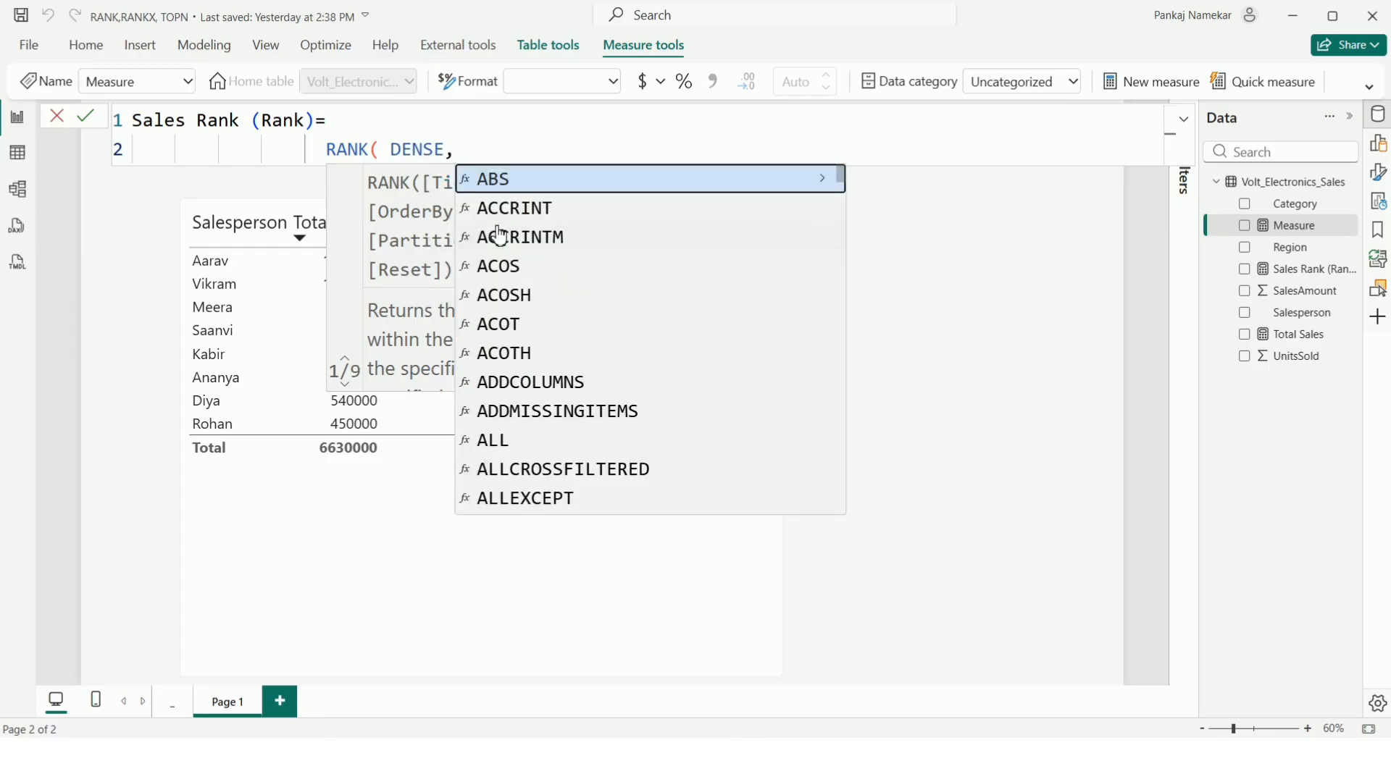
Add ALLSELECTED over the Volt_Electronics_Sales[Salesperson] column as the relation argument of the RANK formula.
{"action": "type", "text": " ALL"}
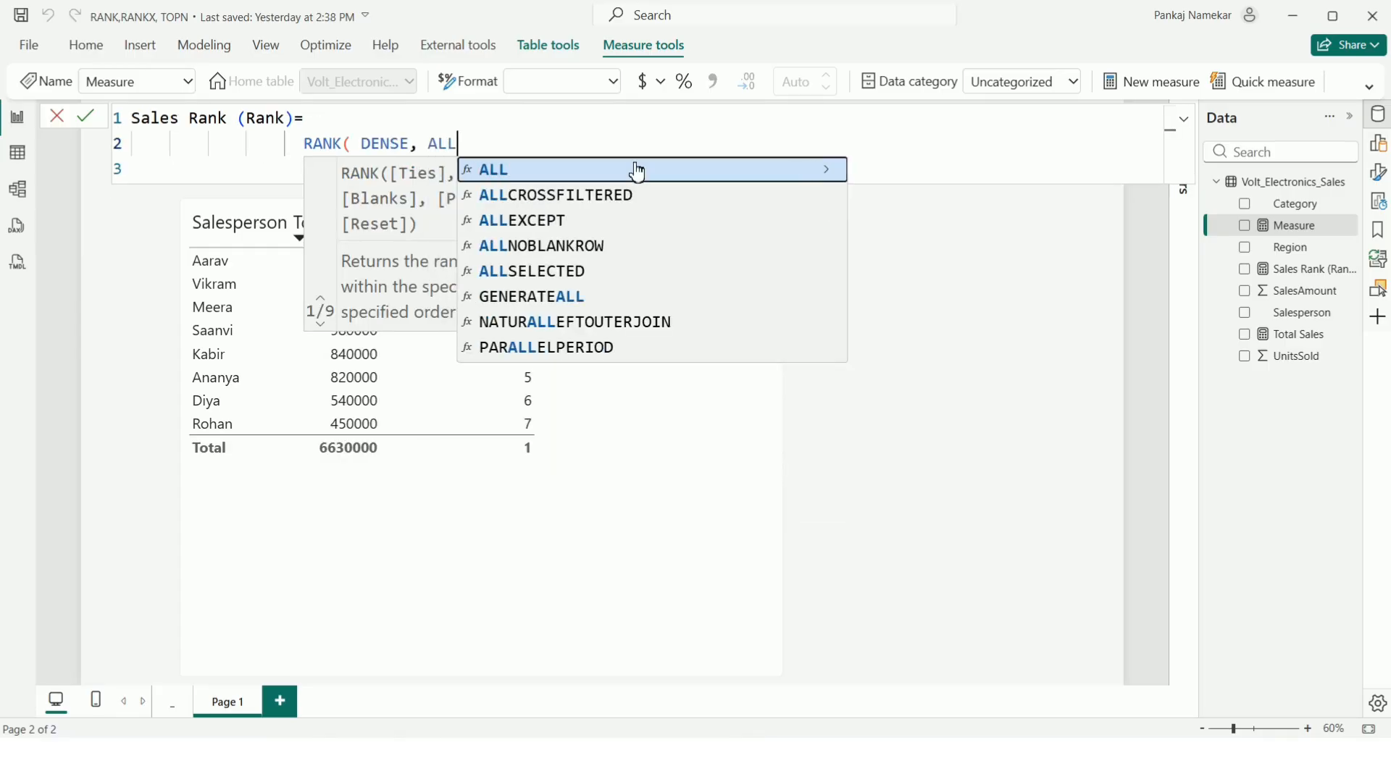
{"action": "left_click", "coordinate": [579, 273]}
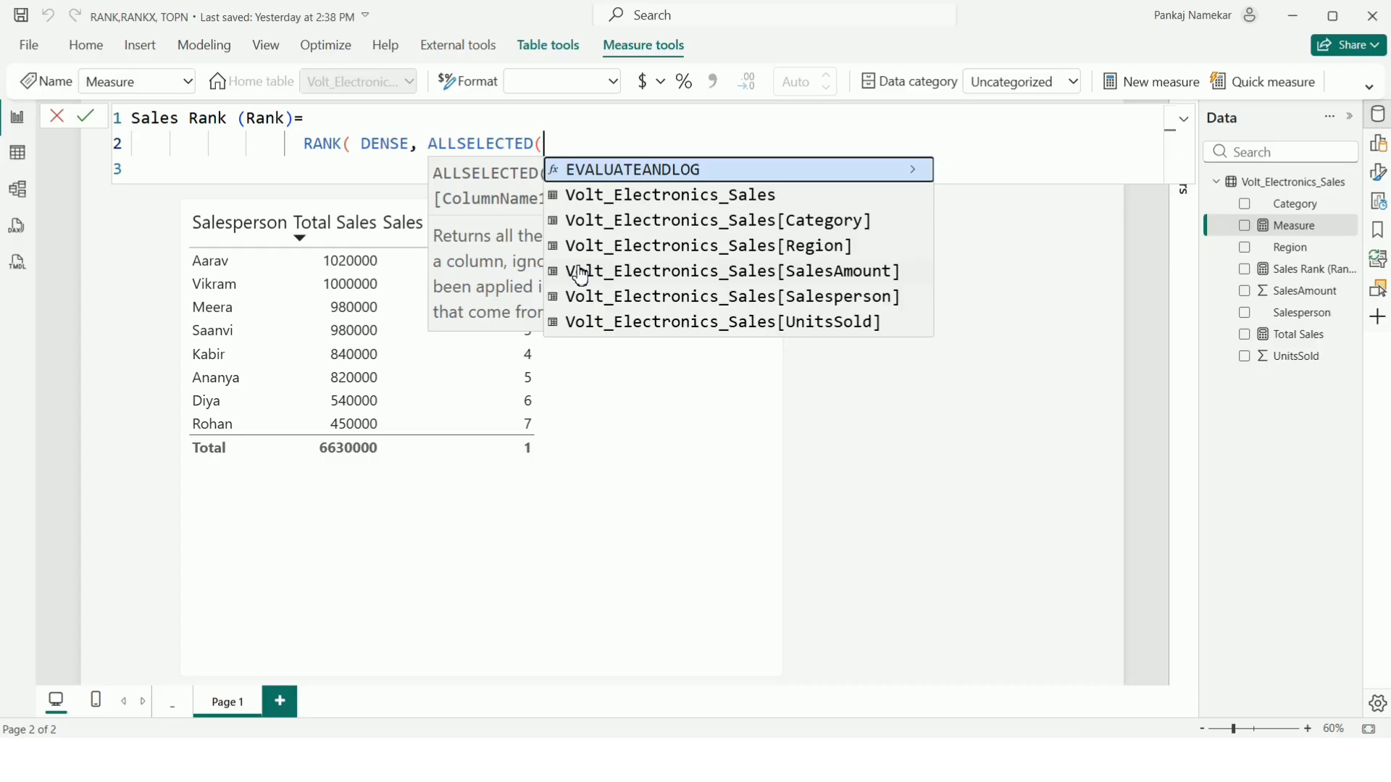
{"action": "type", "text": "SA"}
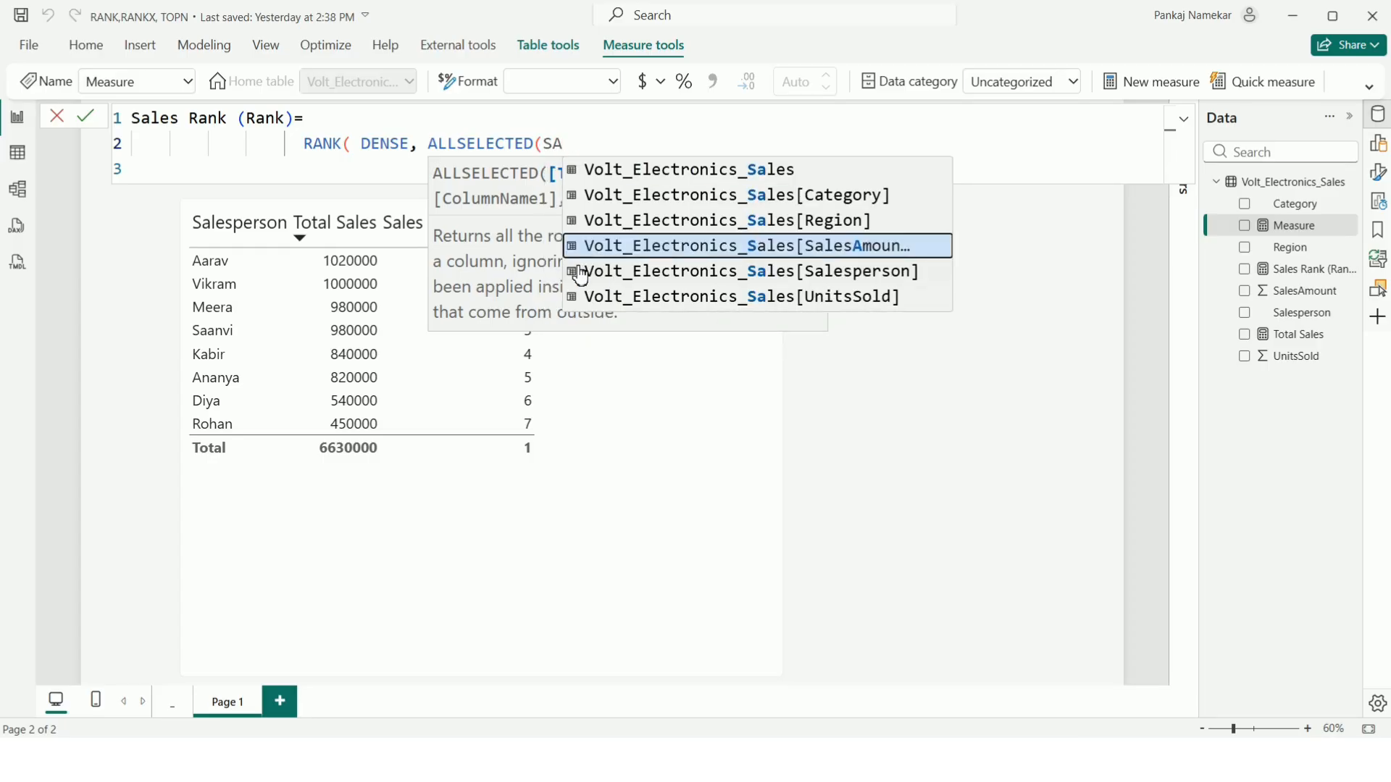
{"action": "left_click", "coordinate": [868, 278]}
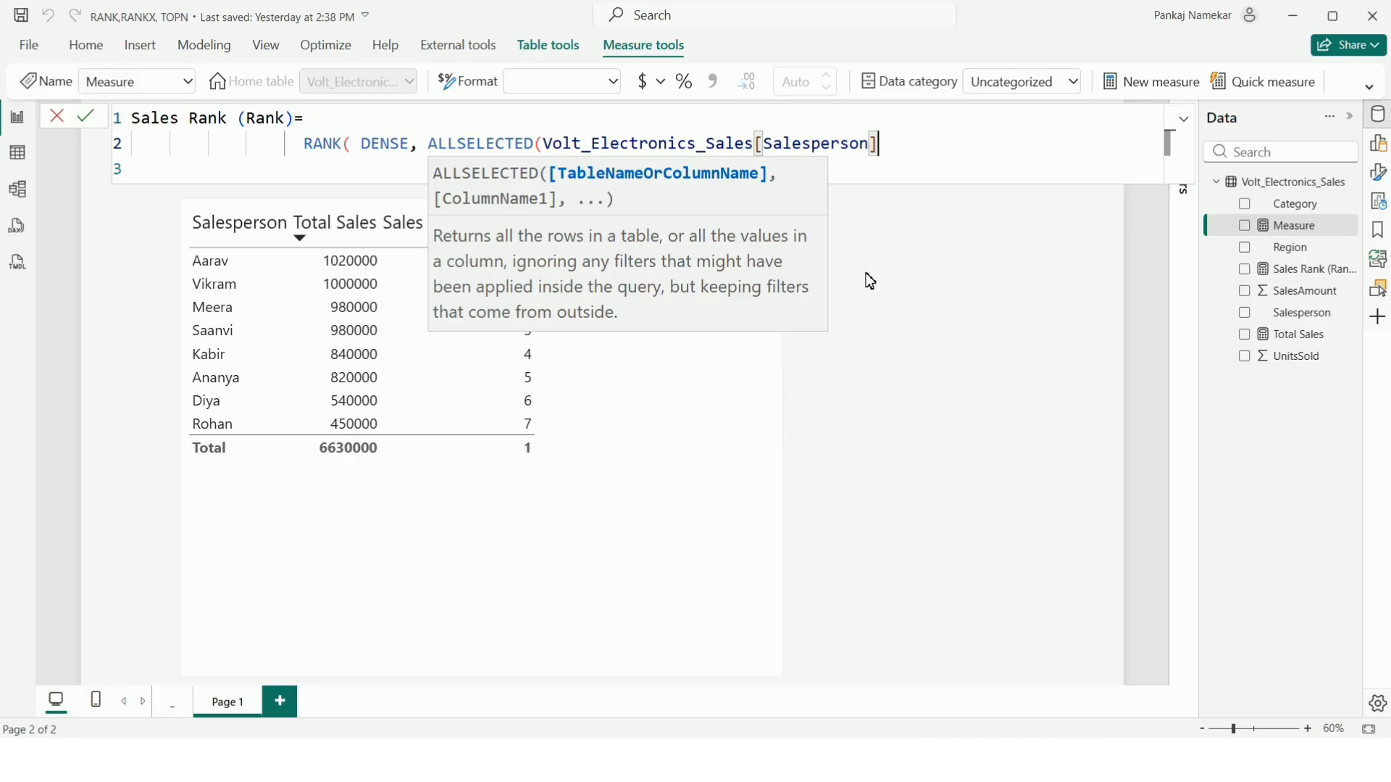
{"action": "type", "text": "),"}
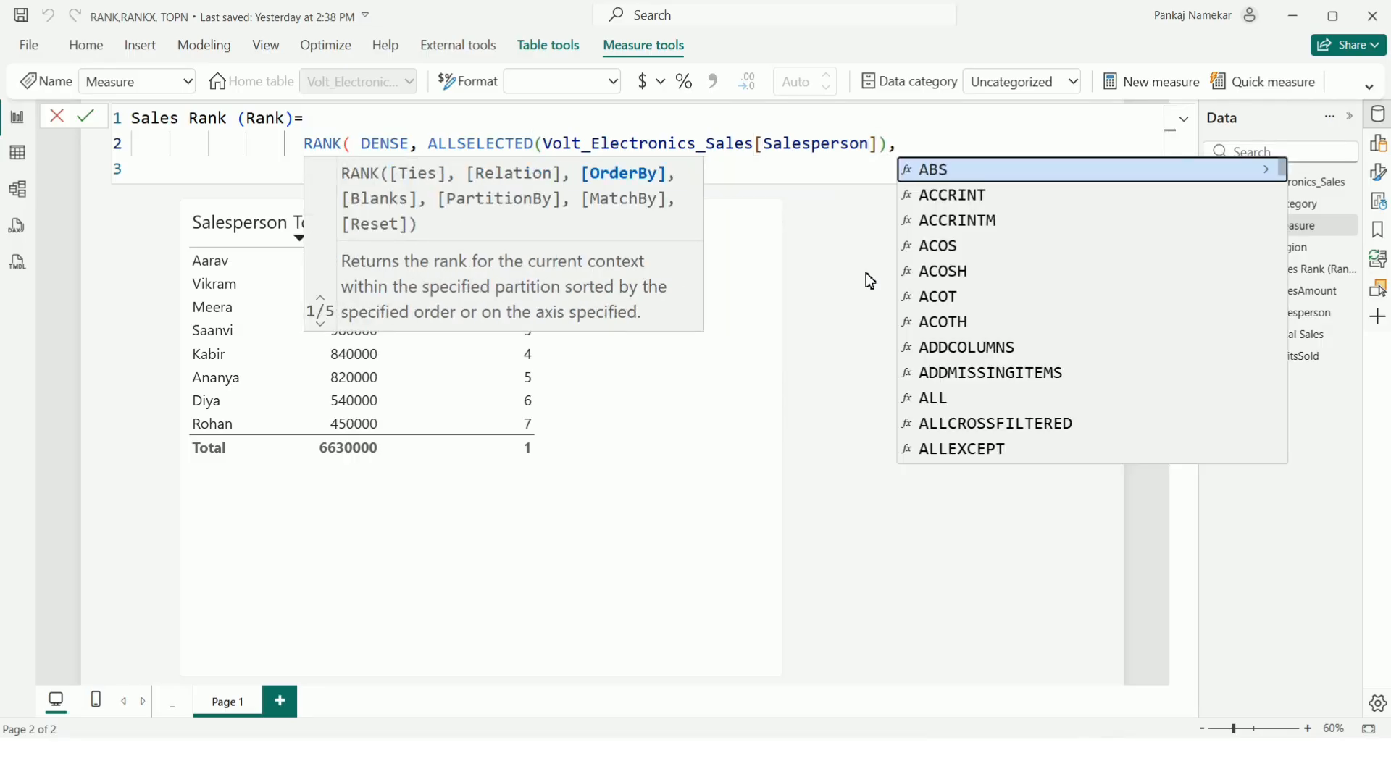
Add an ORDERBY argument on a new line of the RANK formula, using the [Total Sales] measure with DESC order.
{"action": "key", "text": "shift+Return"}
{"action": "type", "text": "OR"}
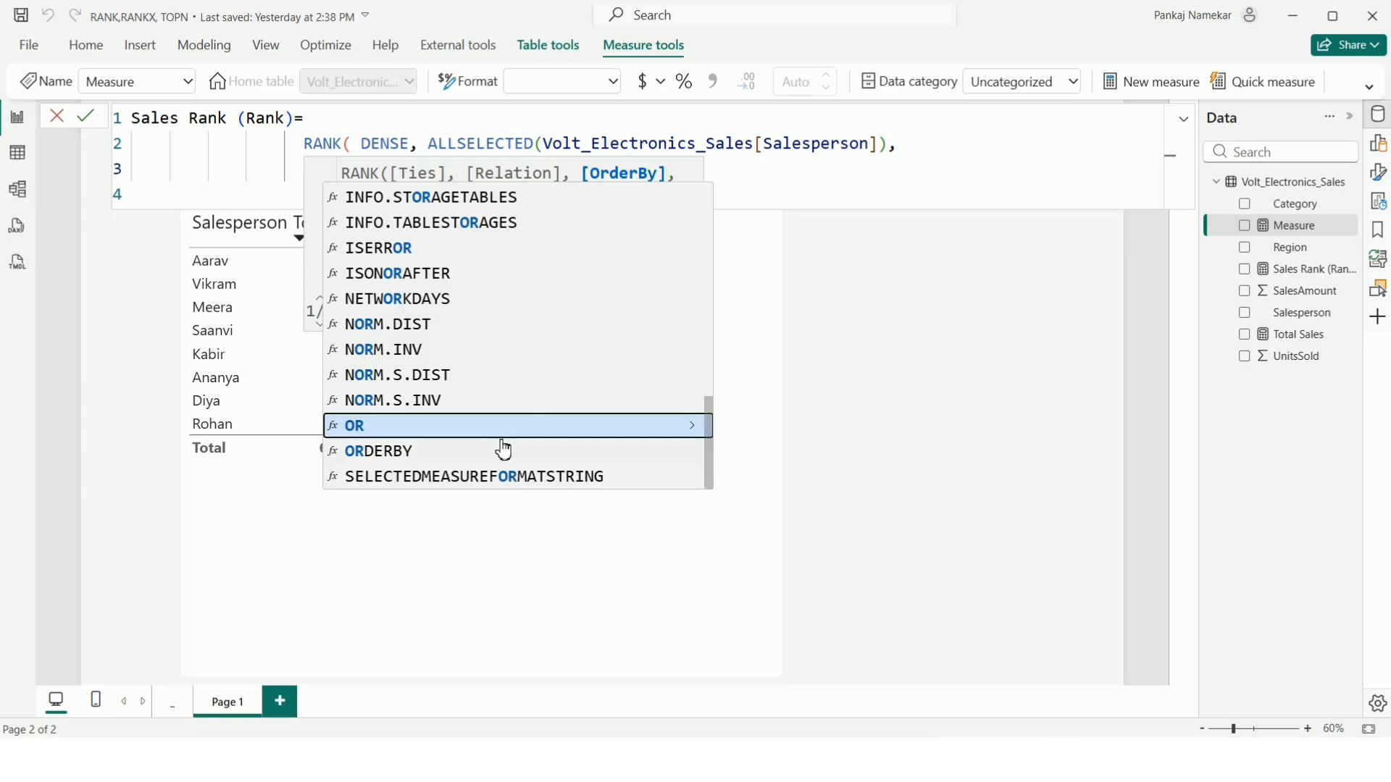
{"action": "left_click", "coordinate": [456, 453]}
{"action": "type", "text": "["}
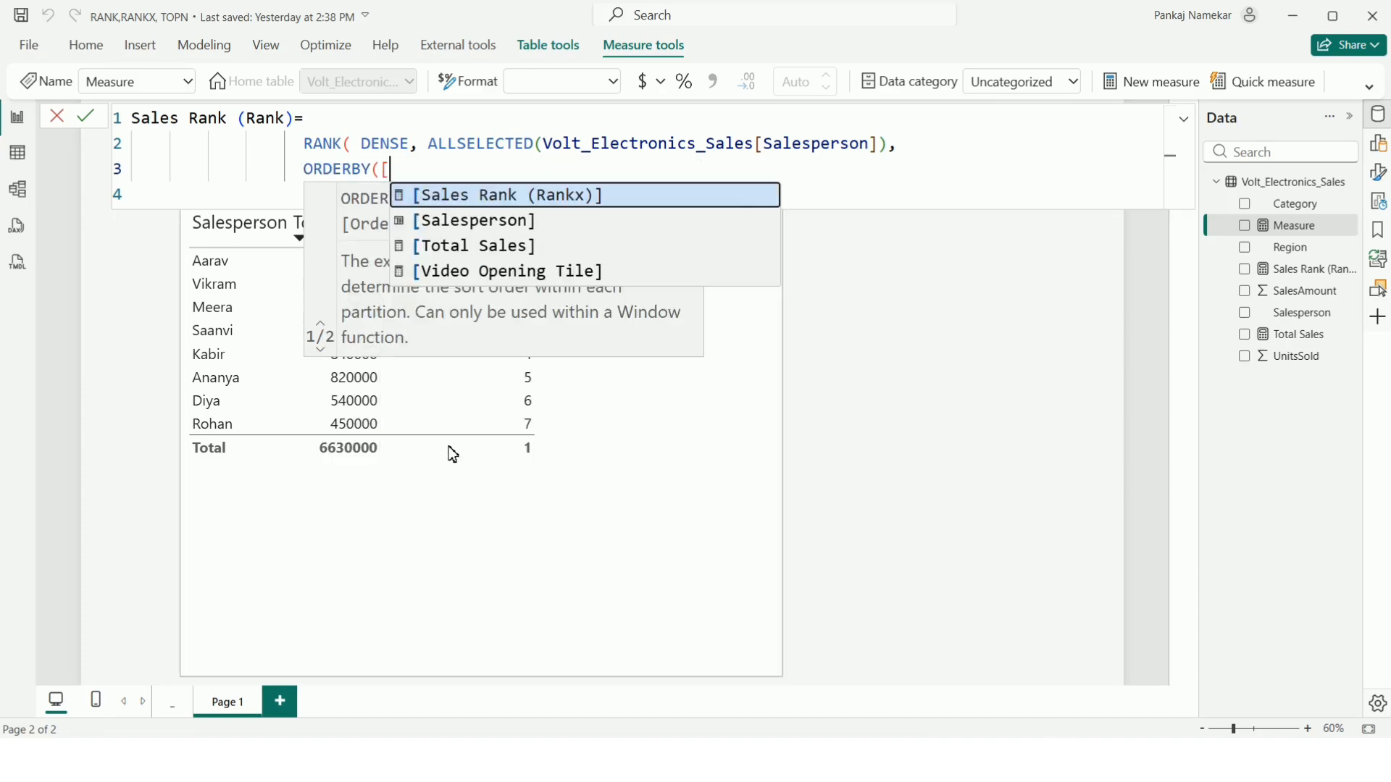
{"action": "left_click", "coordinate": [465, 246]}
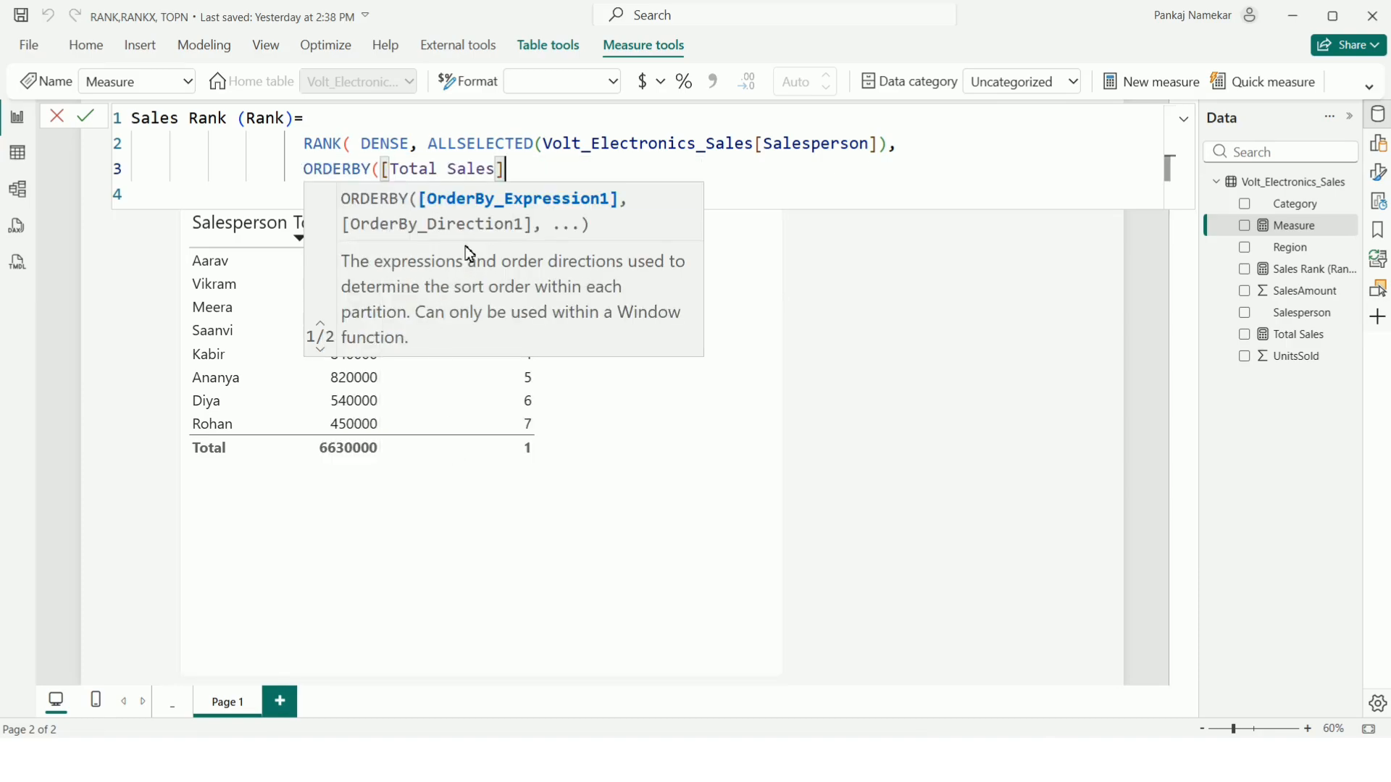
{"action": "type", "text": "),"}
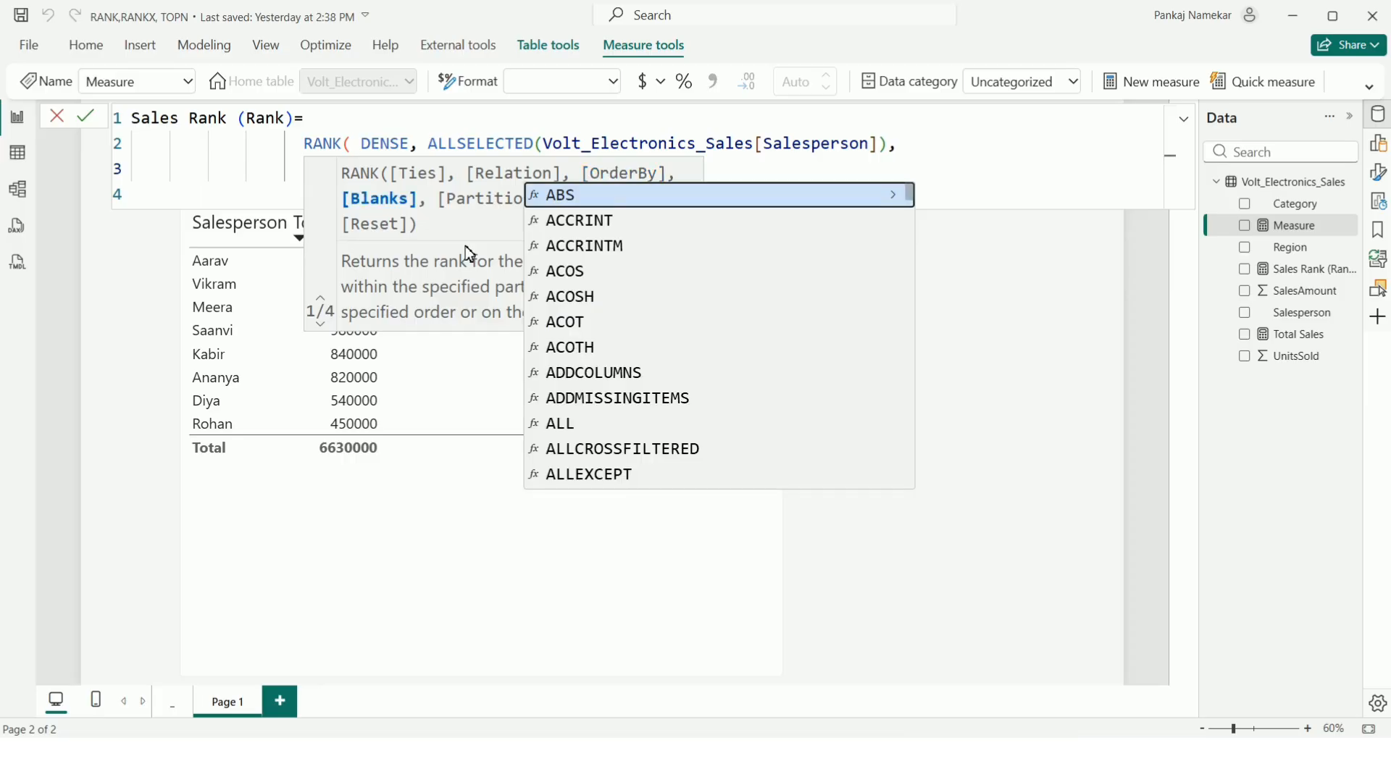
{"action": "type", "text": "DE"}
{"action": "key", "text": "Tab"}
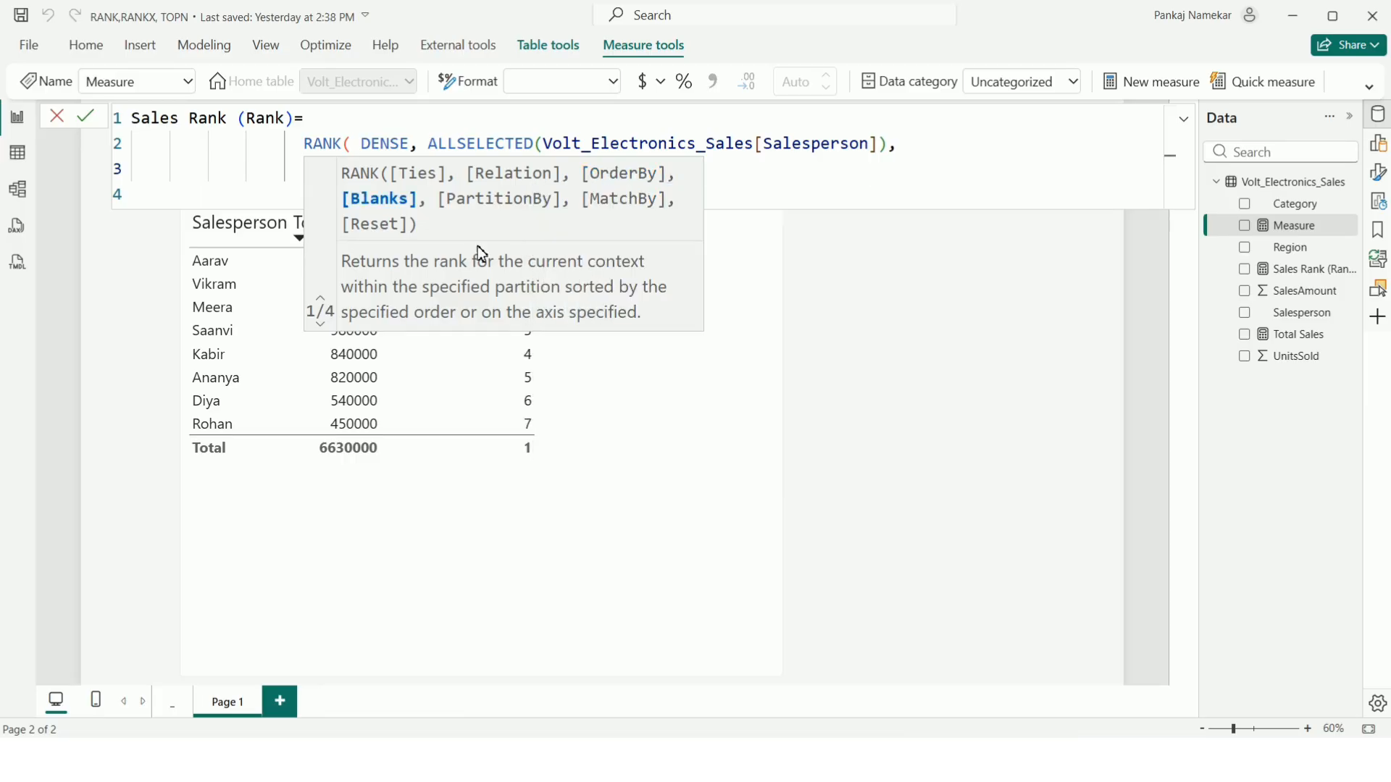
{"action": "type", "text": "DE"}
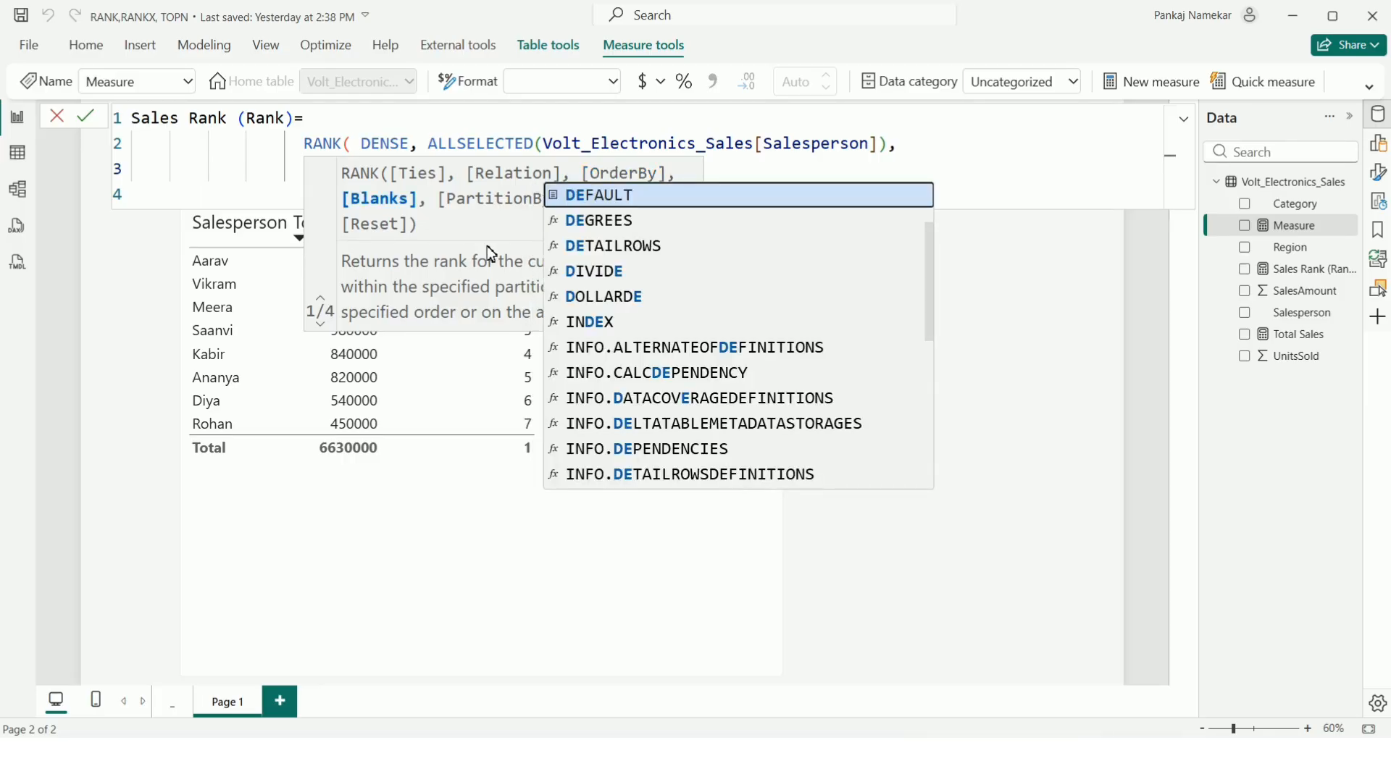
{"action": "key", "text": "Escape"}
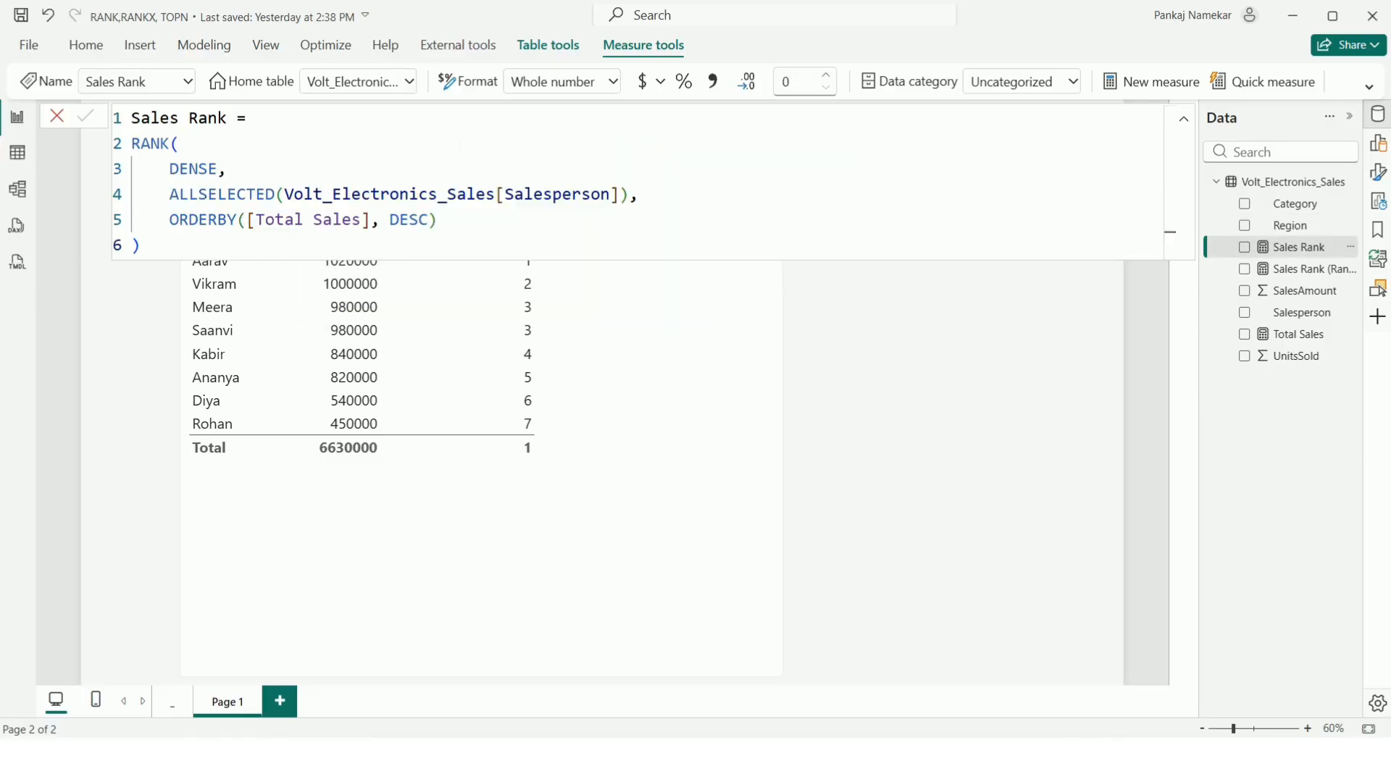
Add the Sales Rank measure as the last column of the salesperson table visual.
{"action": "left_click_drag", "start_coordinate": [1296, 247], "coordinate": [631, 491]}
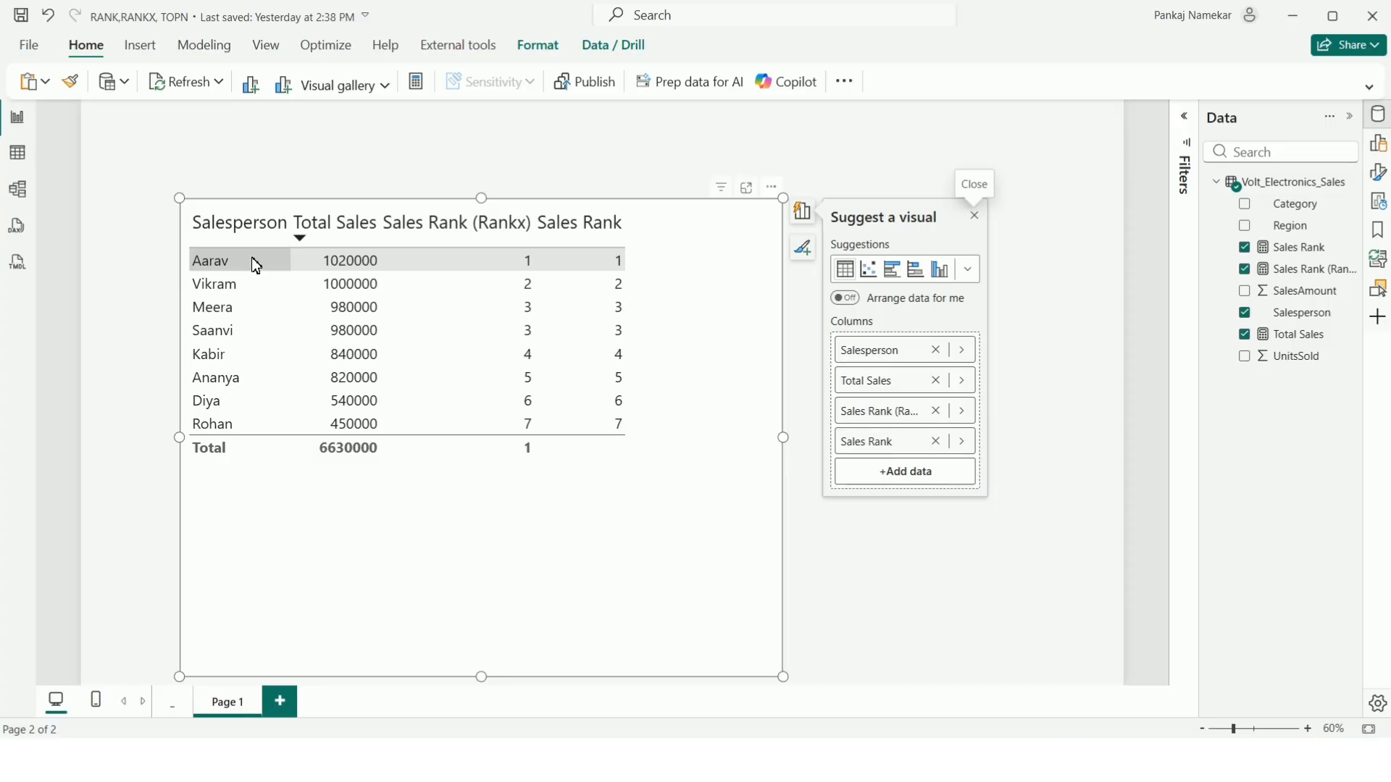
{"action": "left_click", "coordinate": [1090, 307]}
Insert a slicer on the empty canvas beside the salesperson table, fill it with the Region field, and make it taller.
{"action": "left_click", "coordinate": [1378, 145]}
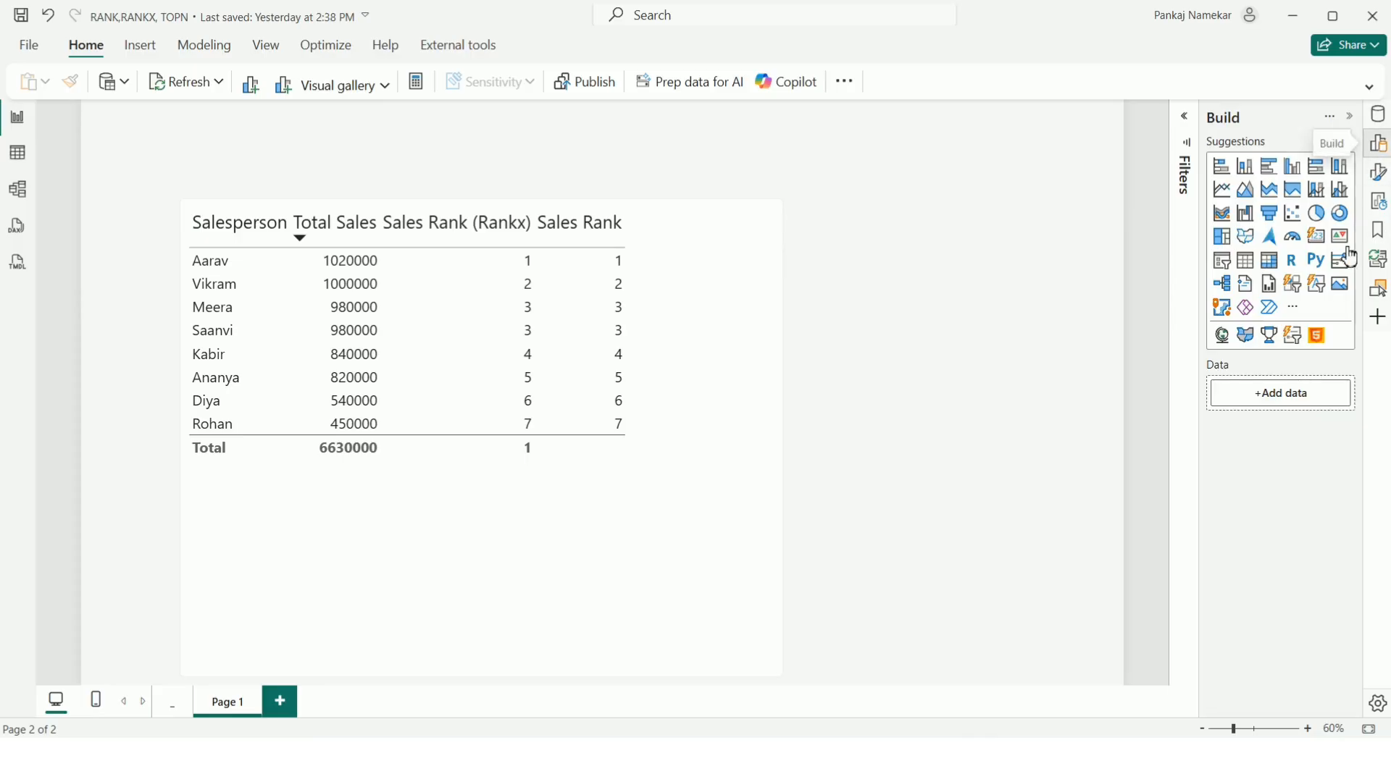
{"action": "left_click", "coordinate": [1222, 260]}
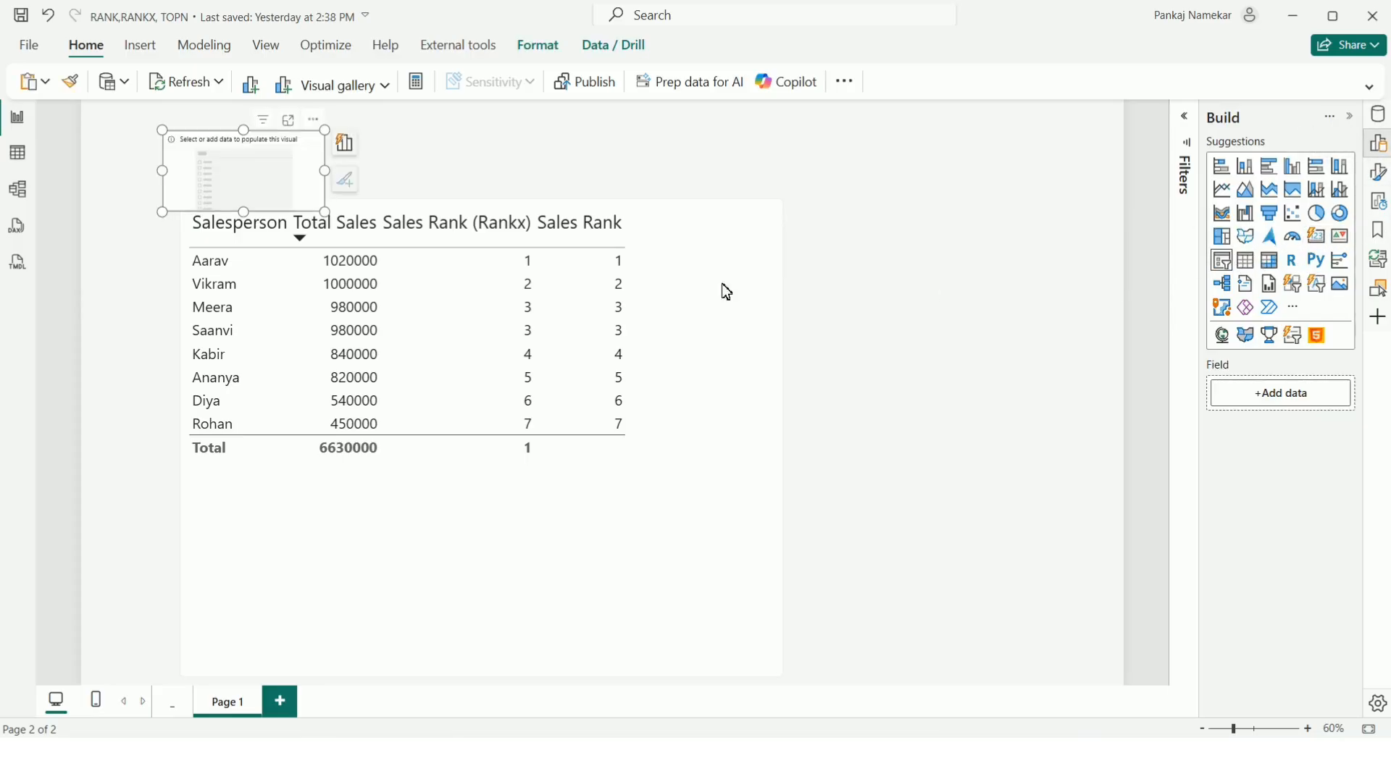
{"action": "left_click_drag", "start_coordinate": [264, 189], "coordinate": [941, 286]}
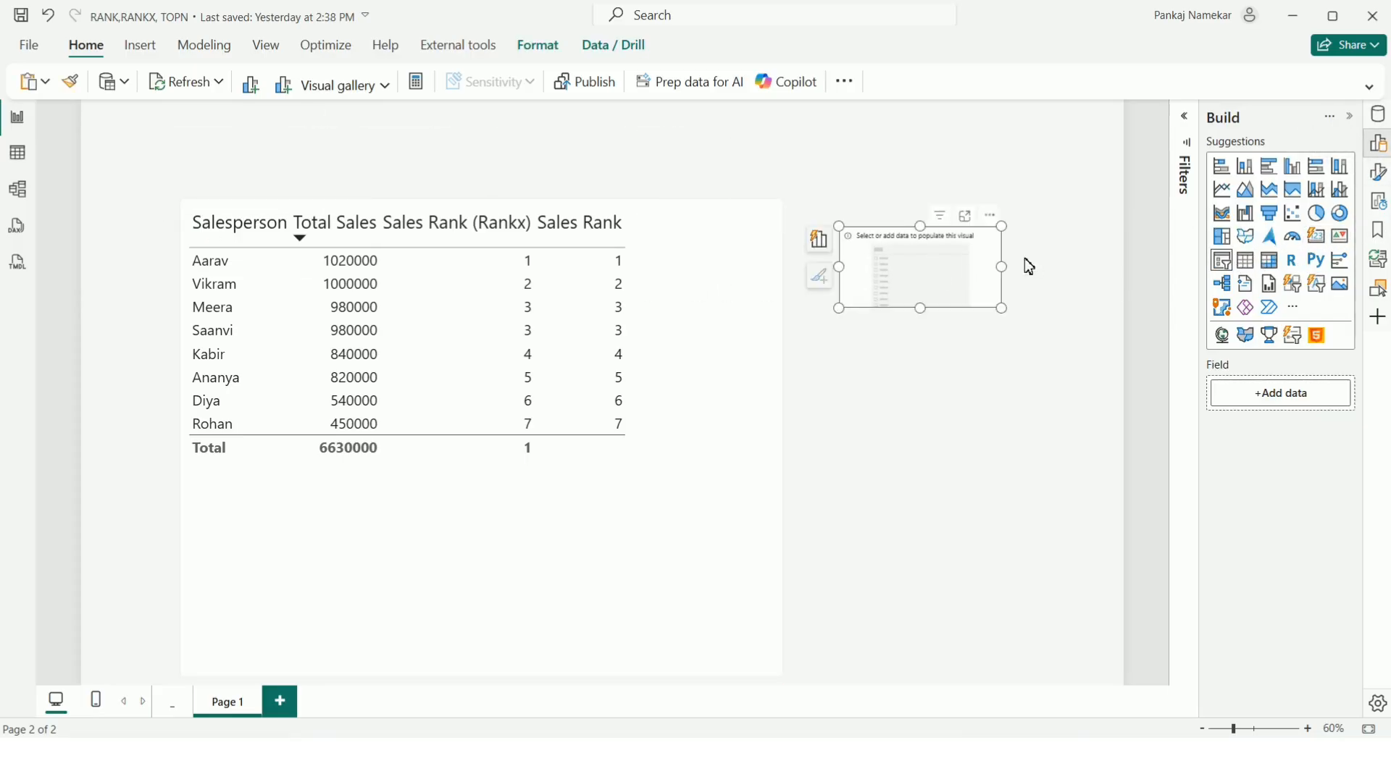
{"action": "left_click", "coordinate": [1378, 113]}
{"action": "left_click_drag", "start_coordinate": [1301, 227], "coordinate": [925, 471]}
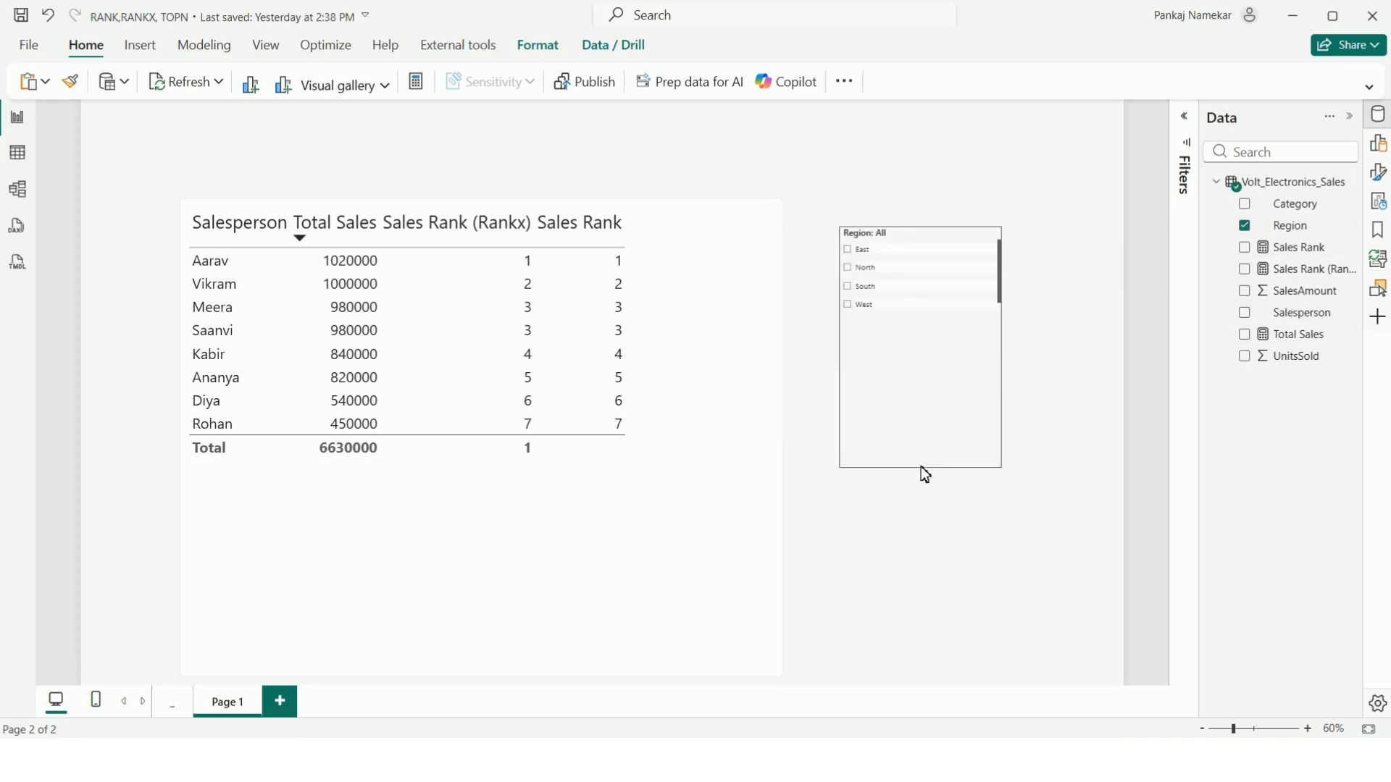
Set the Region slicer's values font size to 20 and its header text font size to 22.
{"action": "left_click", "coordinate": [1378, 172]}
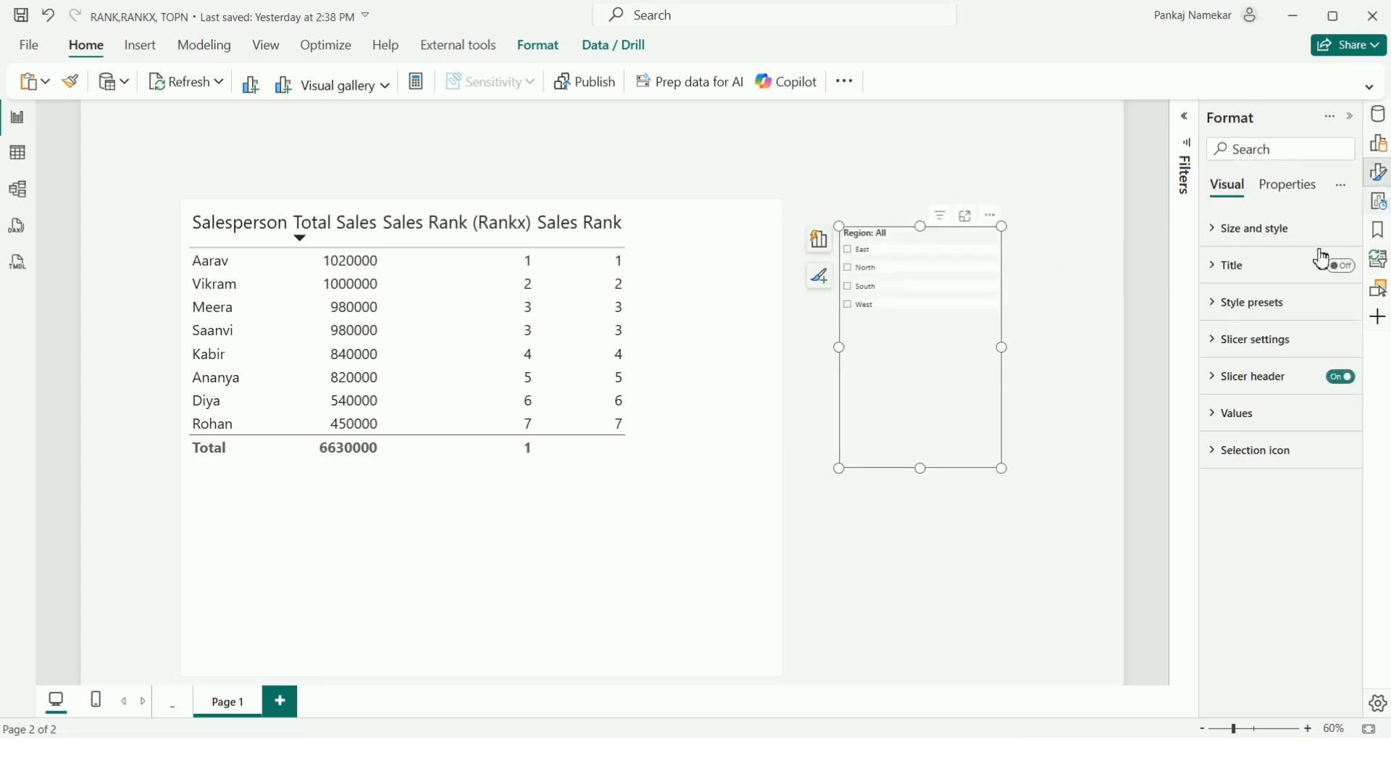
{"action": "left_click", "coordinate": [1268, 413]}
{"action": "double_click", "coordinate": [1314, 504]}
{"action": "type", "text": "20"}
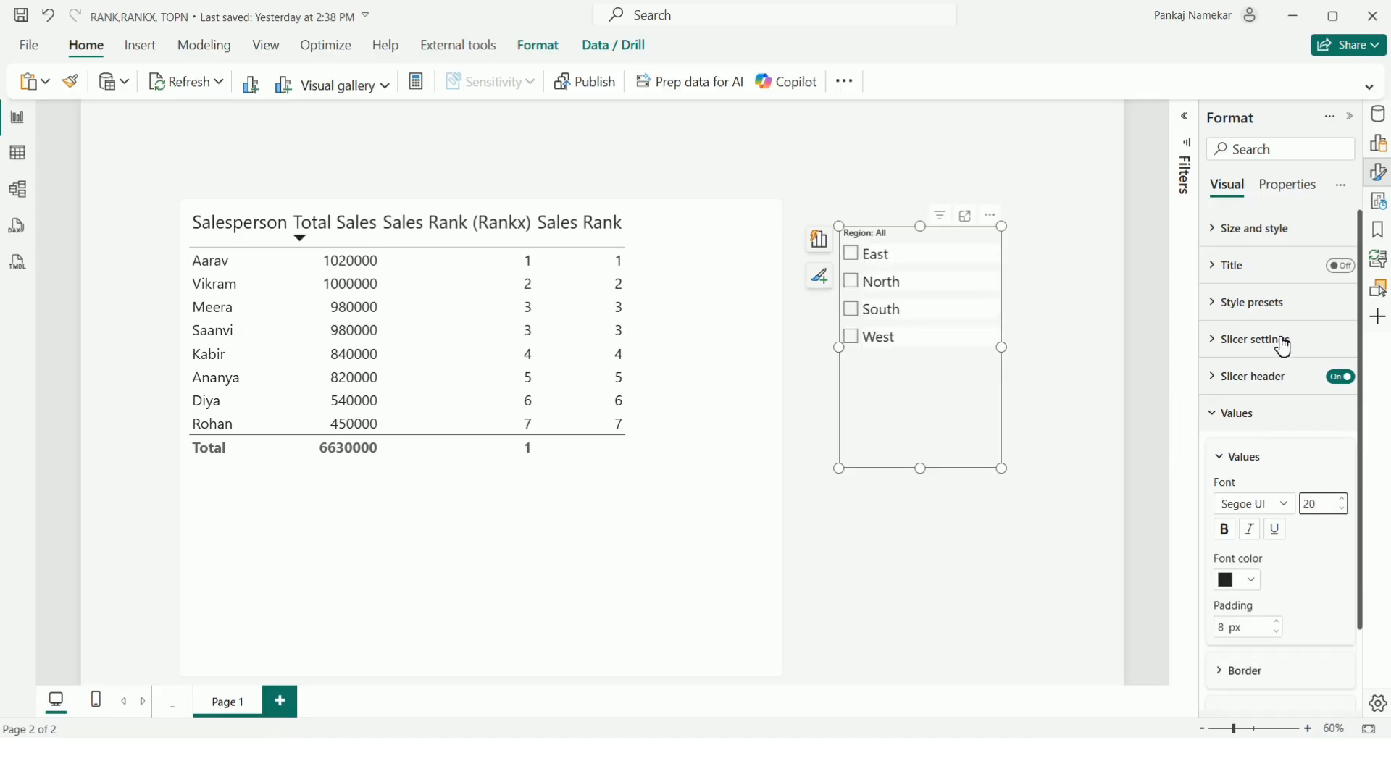
{"action": "left_click", "coordinate": [1261, 392]}
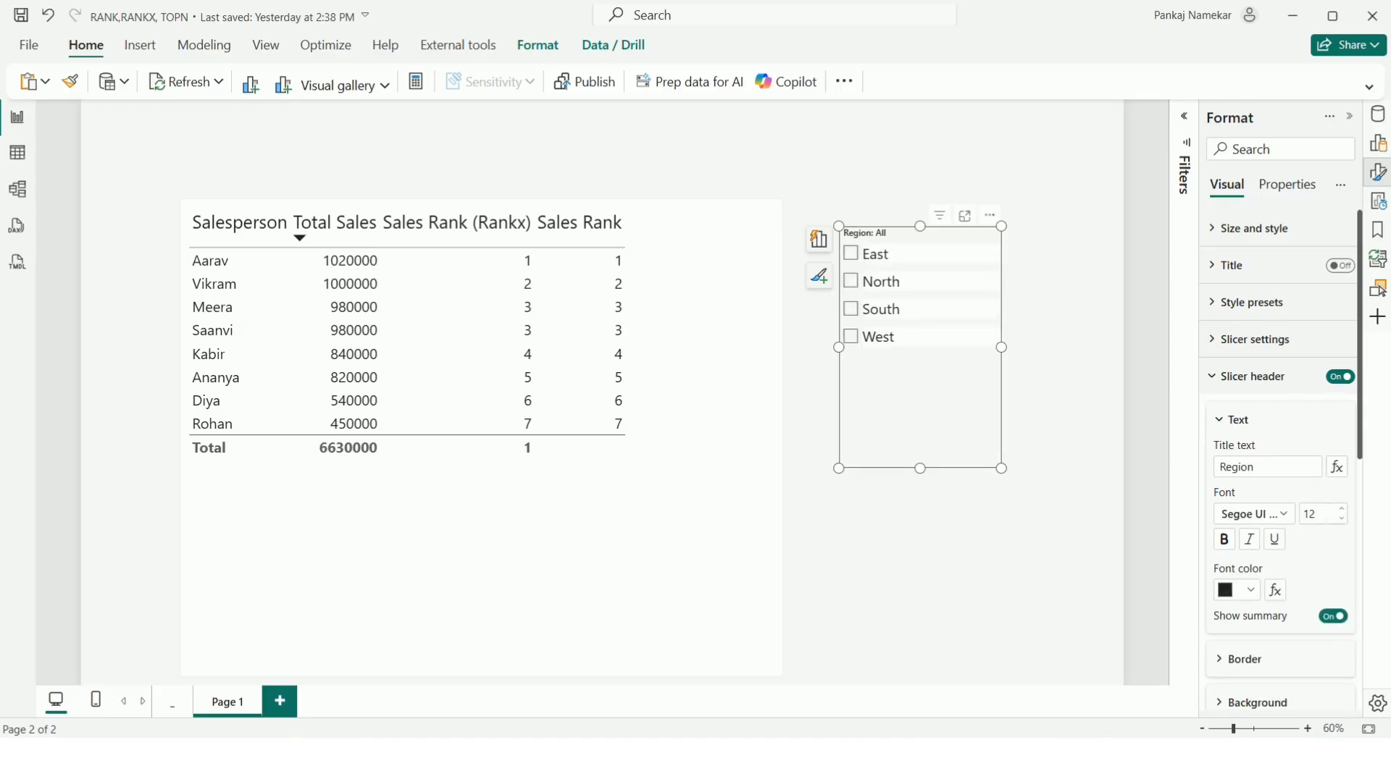
{"action": "double_click", "coordinate": [1310, 513]}
{"action": "type", "text": "20"}
{"action": "left_click", "coordinate": [987, 537]}
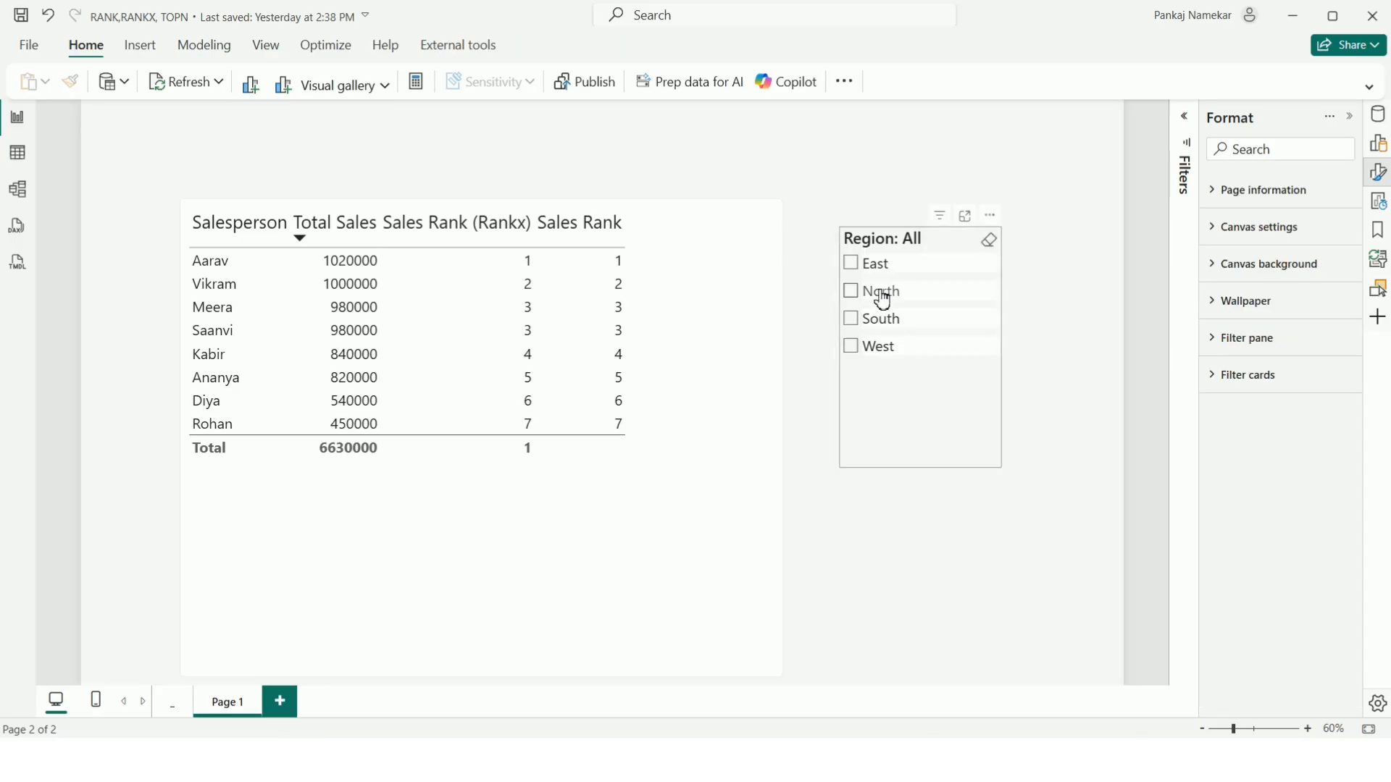
Filter the salesperson table by one region at a time with the Region slicer to compare both rank columns.
{"action": "left_click", "coordinate": [884, 300]}
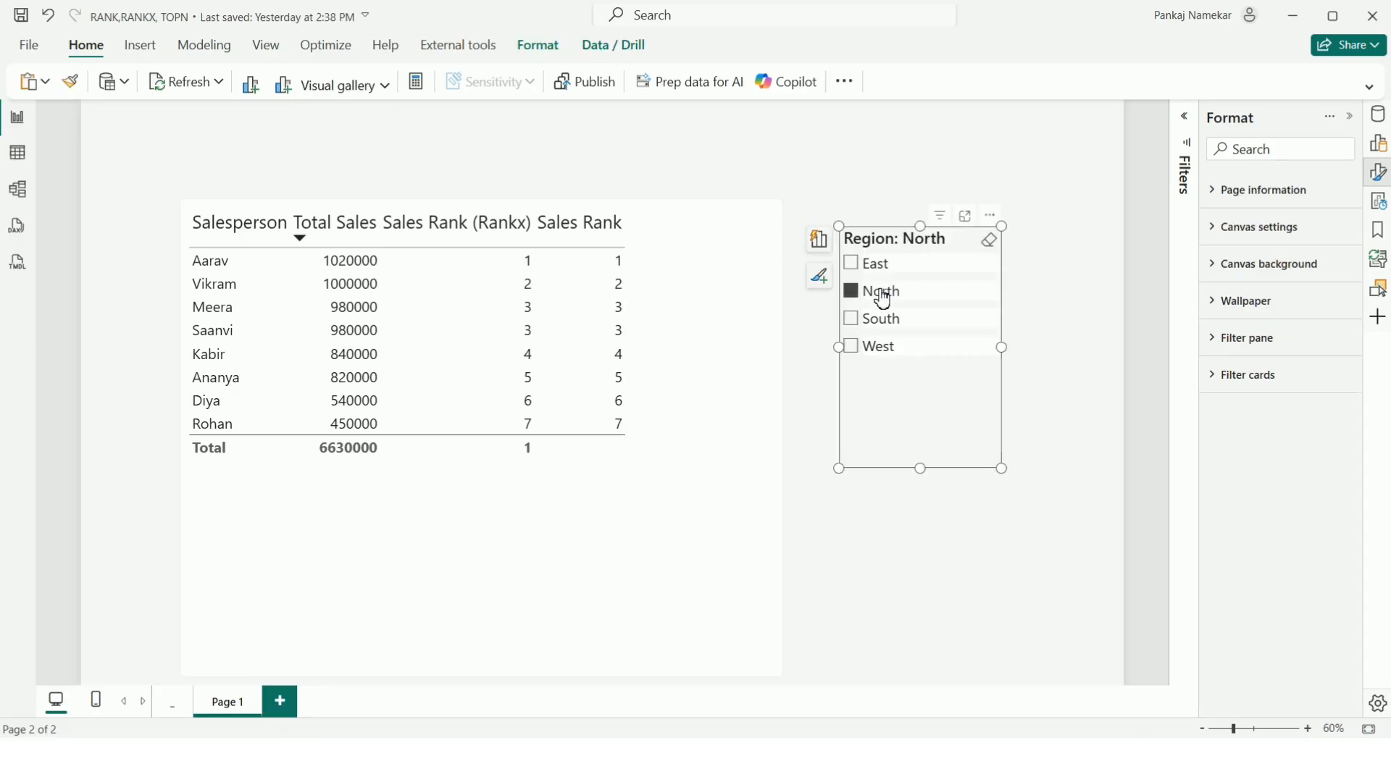
{"action": "left_click", "coordinate": [896, 326]}
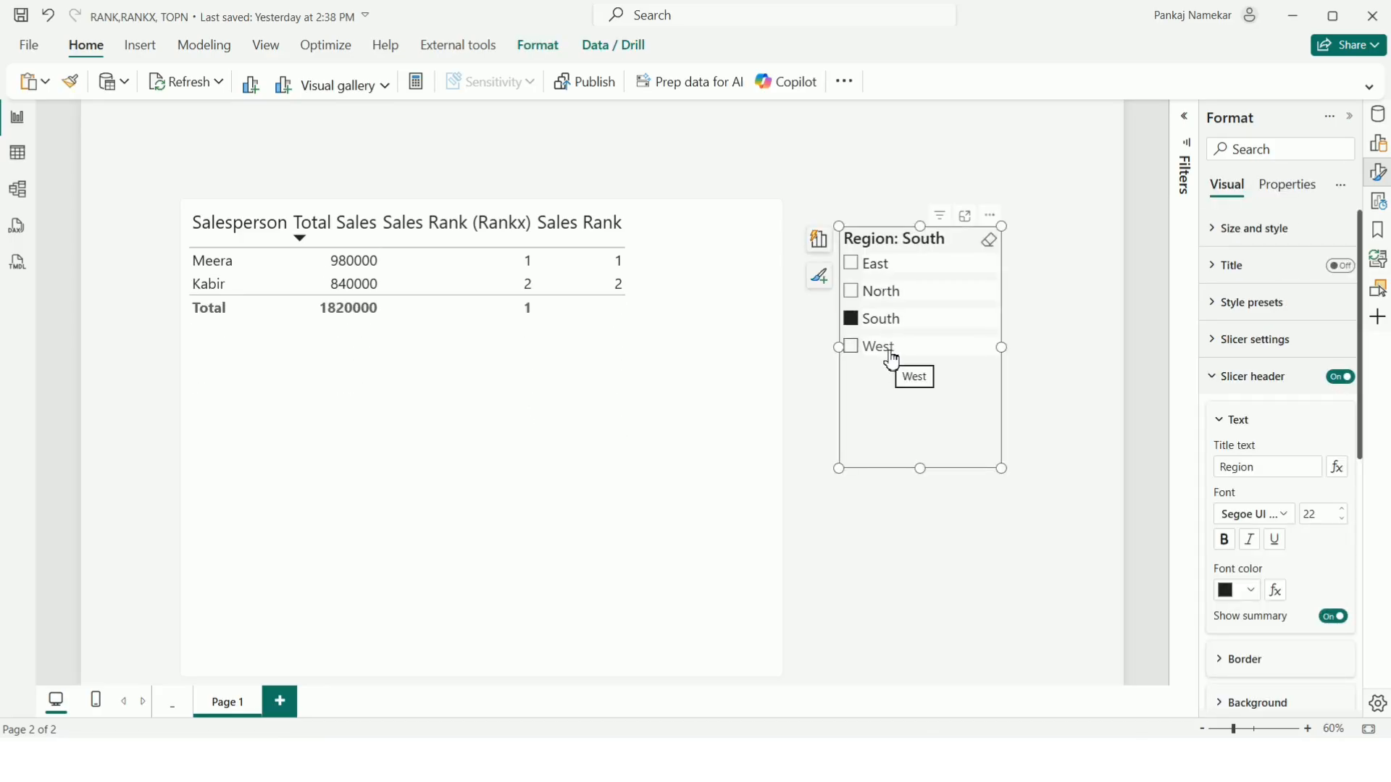
{"action": "left_click", "coordinate": [895, 348]}
{"action": "left_click", "coordinate": [891, 297]}
{"action": "left_click", "coordinate": [890, 297]}
{"action": "left_click", "coordinate": [887, 267]}
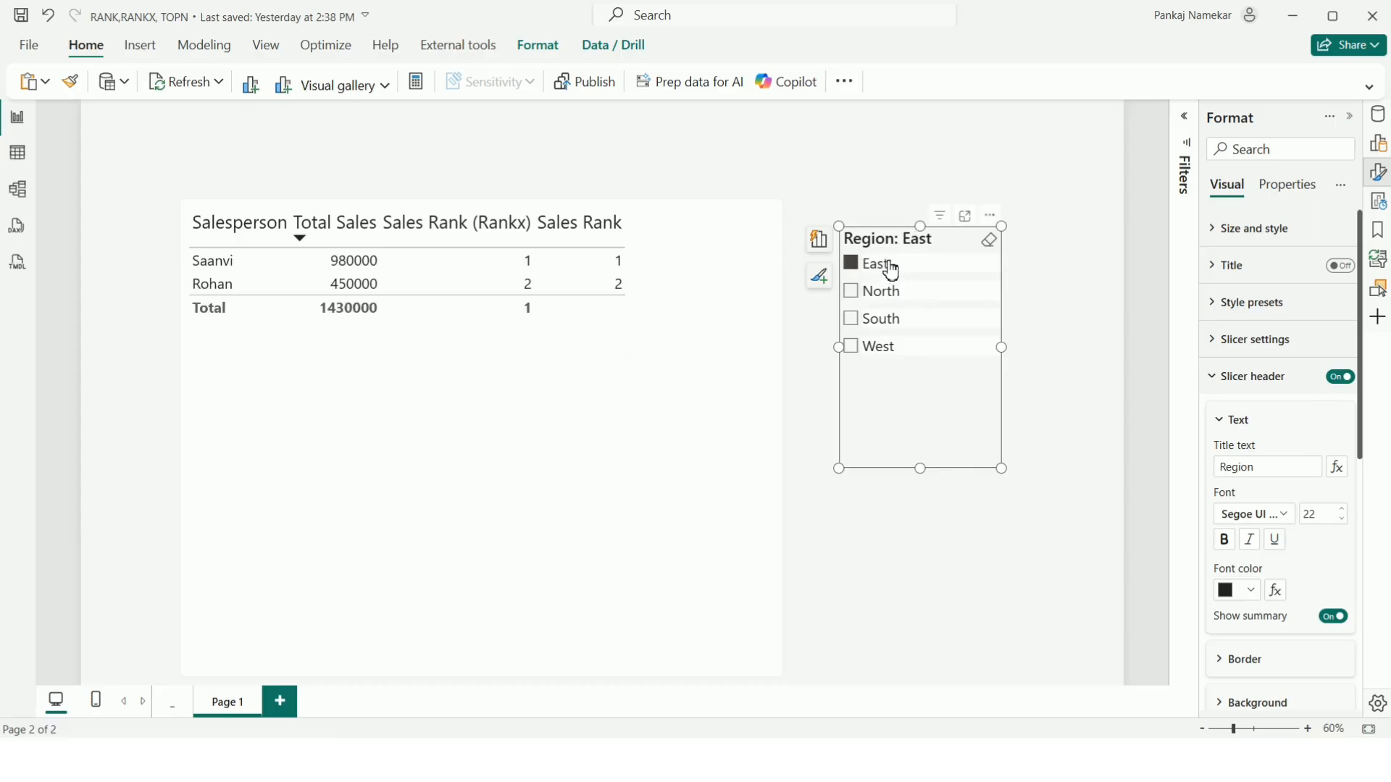
{"action": "left_click", "coordinate": [890, 294]}
{"action": "left_click", "coordinate": [891, 319]}
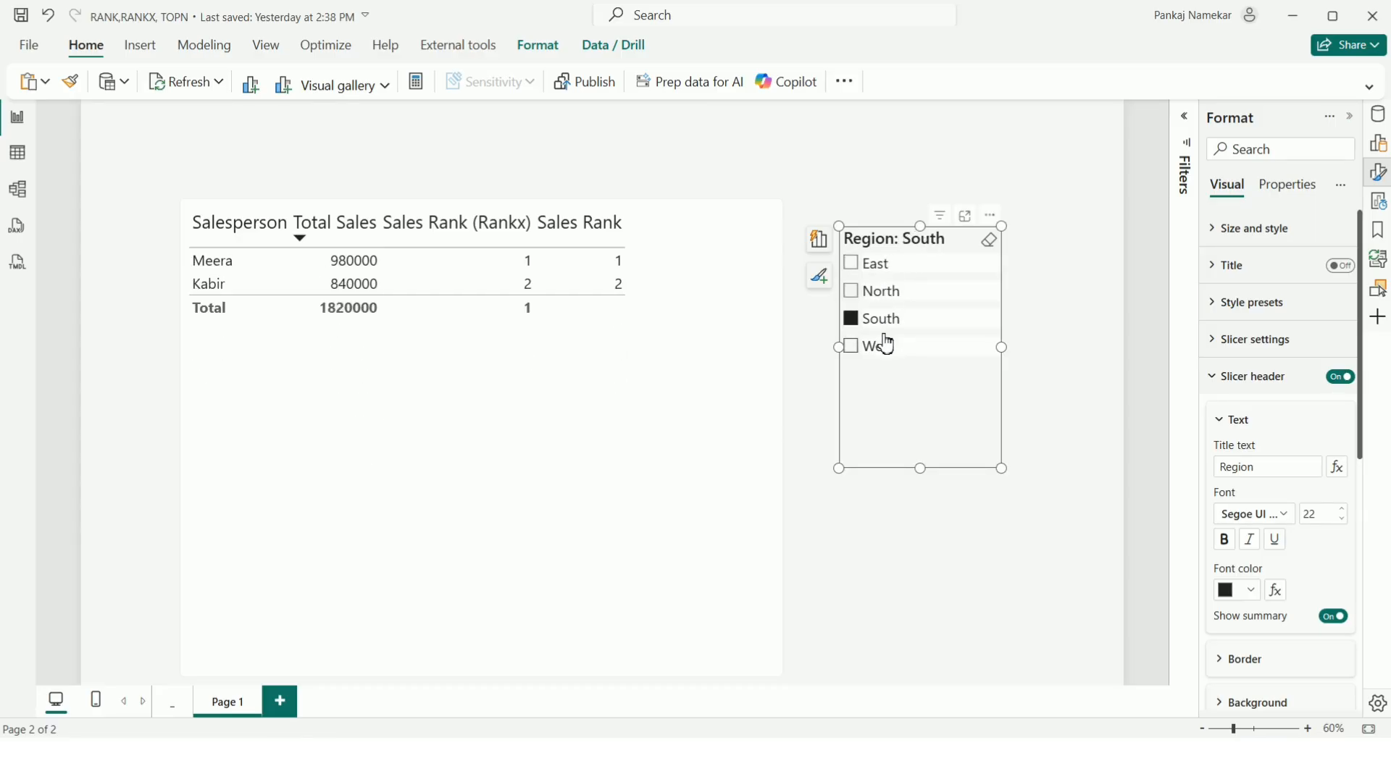
{"action": "left_click", "coordinate": [885, 347]}
{"action": "left_click", "coordinate": [889, 327]}
{"action": "left_click", "coordinate": [889, 292]}
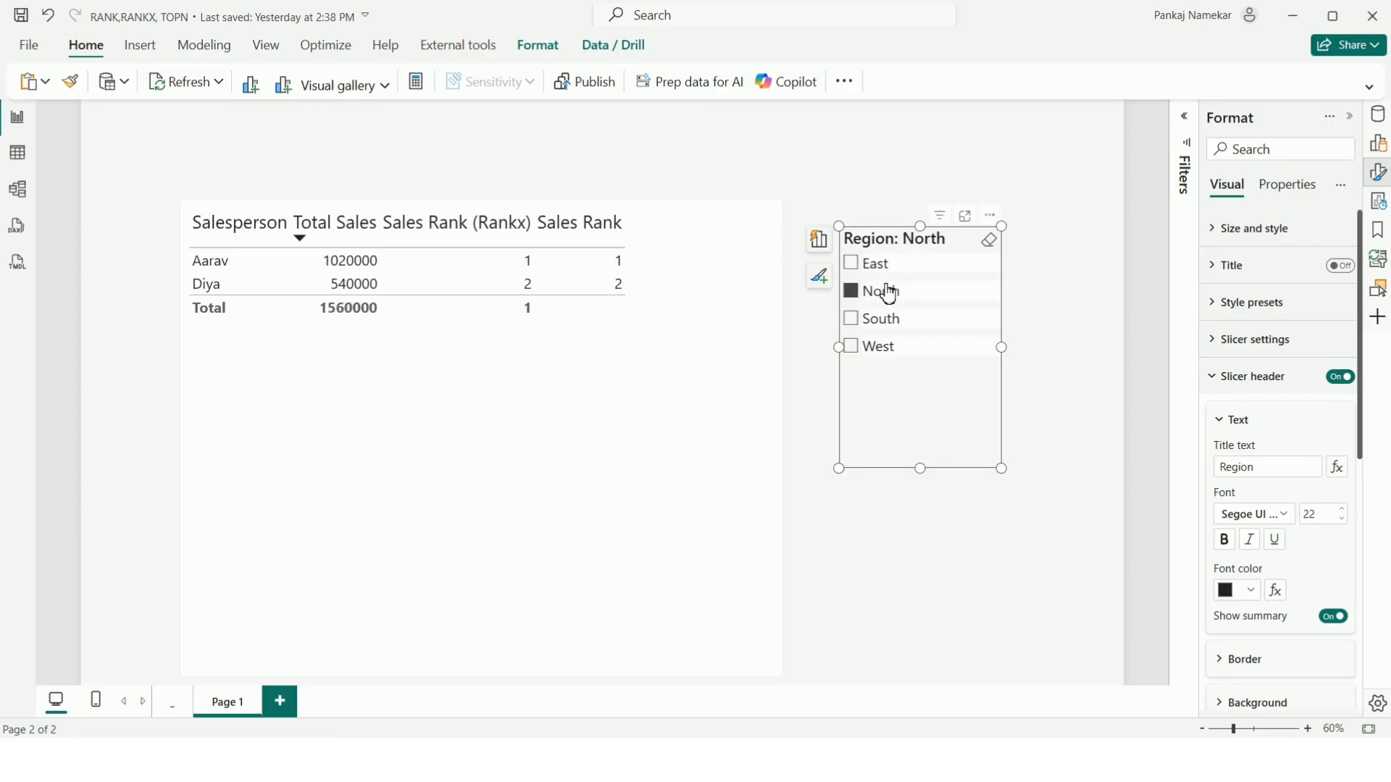
Select East in the Region slicer and add North, South and West to the selection to check the ranks across several regions.
{"action": "left_click", "coordinate": [887, 271]}
{"action": "left_click", "coordinate": [888, 290], "text": "ctrl"}
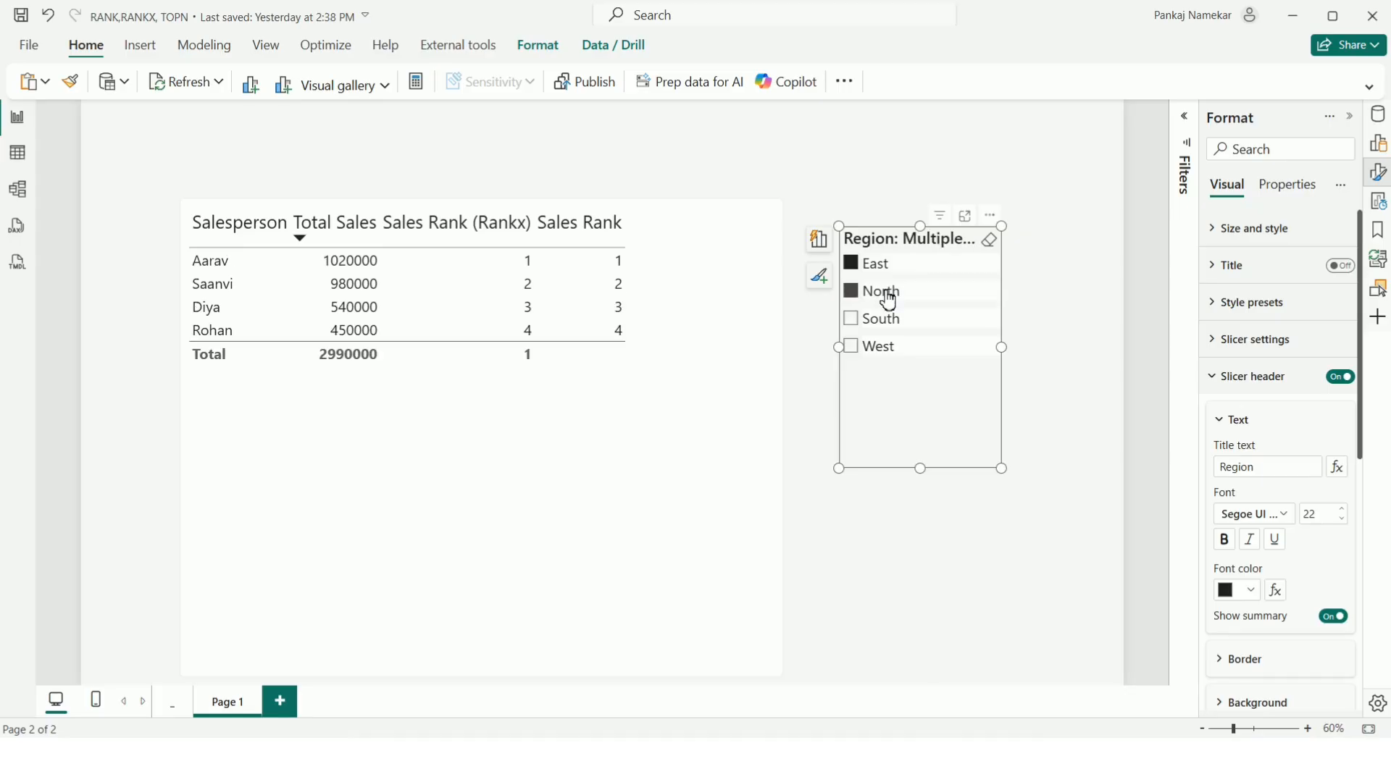
{"action": "left_click", "coordinate": [890, 322], "text": "ctrl"}
{"action": "left_click", "coordinate": [890, 352], "text": "ctrl"}
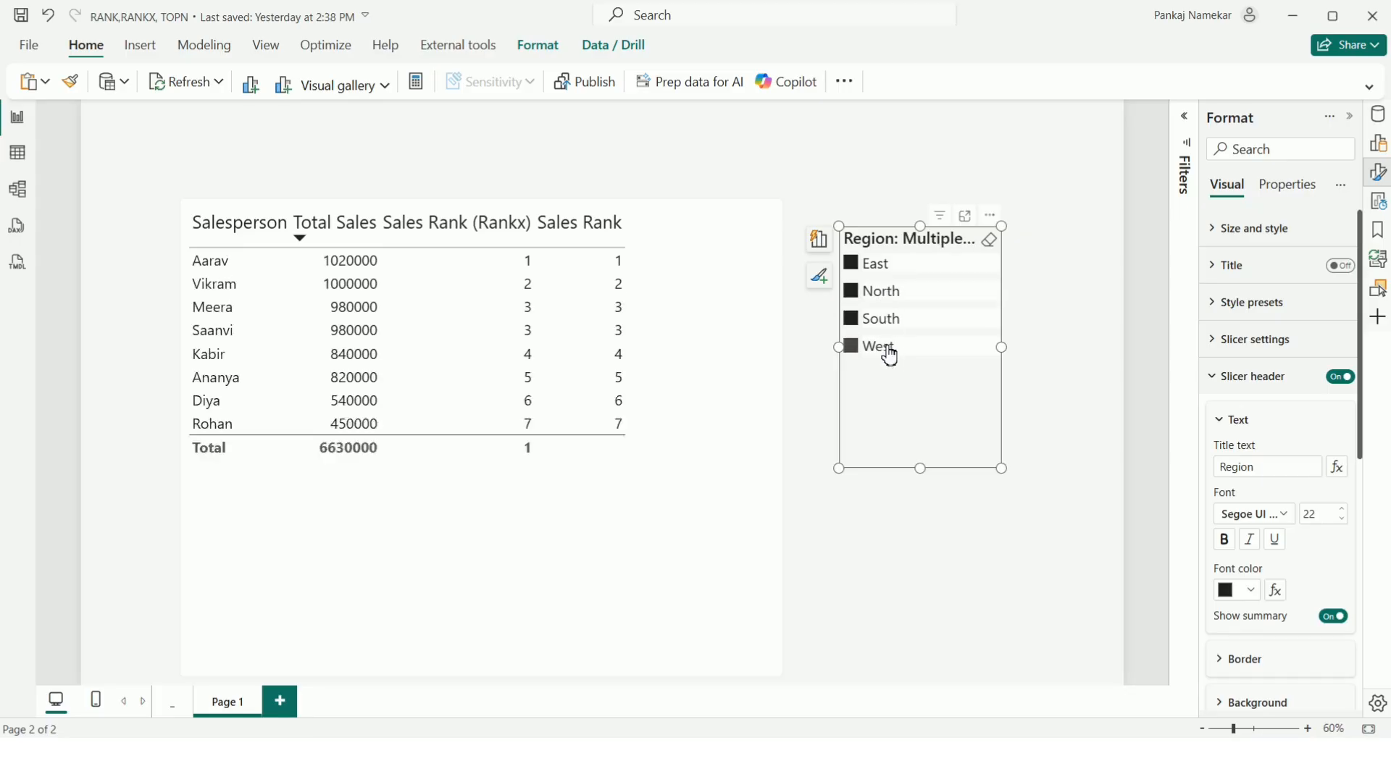
{"action": "left_click", "coordinate": [934, 545]}
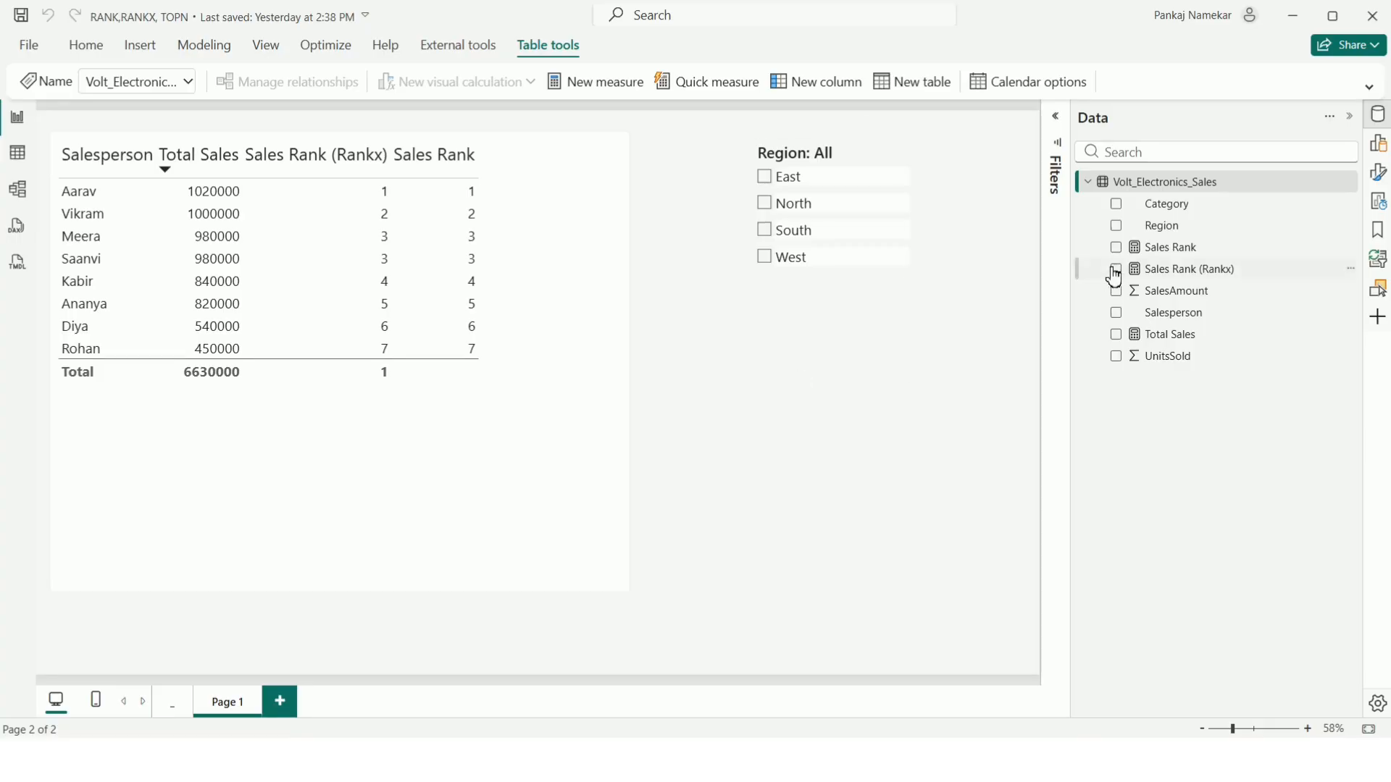
Add a new measure named Sales from Top3 Salesperson to the Volt_Electronics_Sales table.
{"action": "left_click", "coordinate": [1352, 182]}
{"action": "left_click", "coordinate": [1240, 220]}
{"action": "key", "text": "BackSpace"}
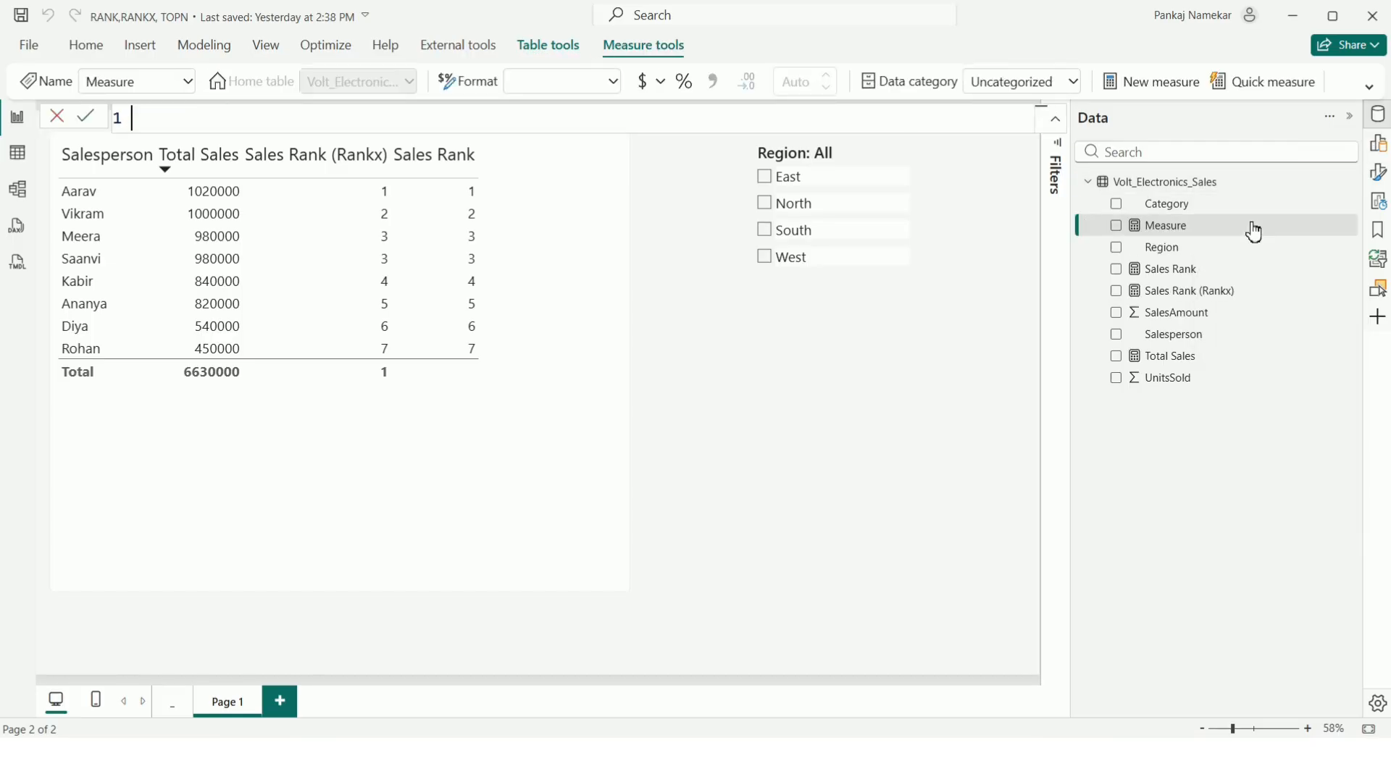
{"action": "type", "text": "Sales from Top3 Sales"}
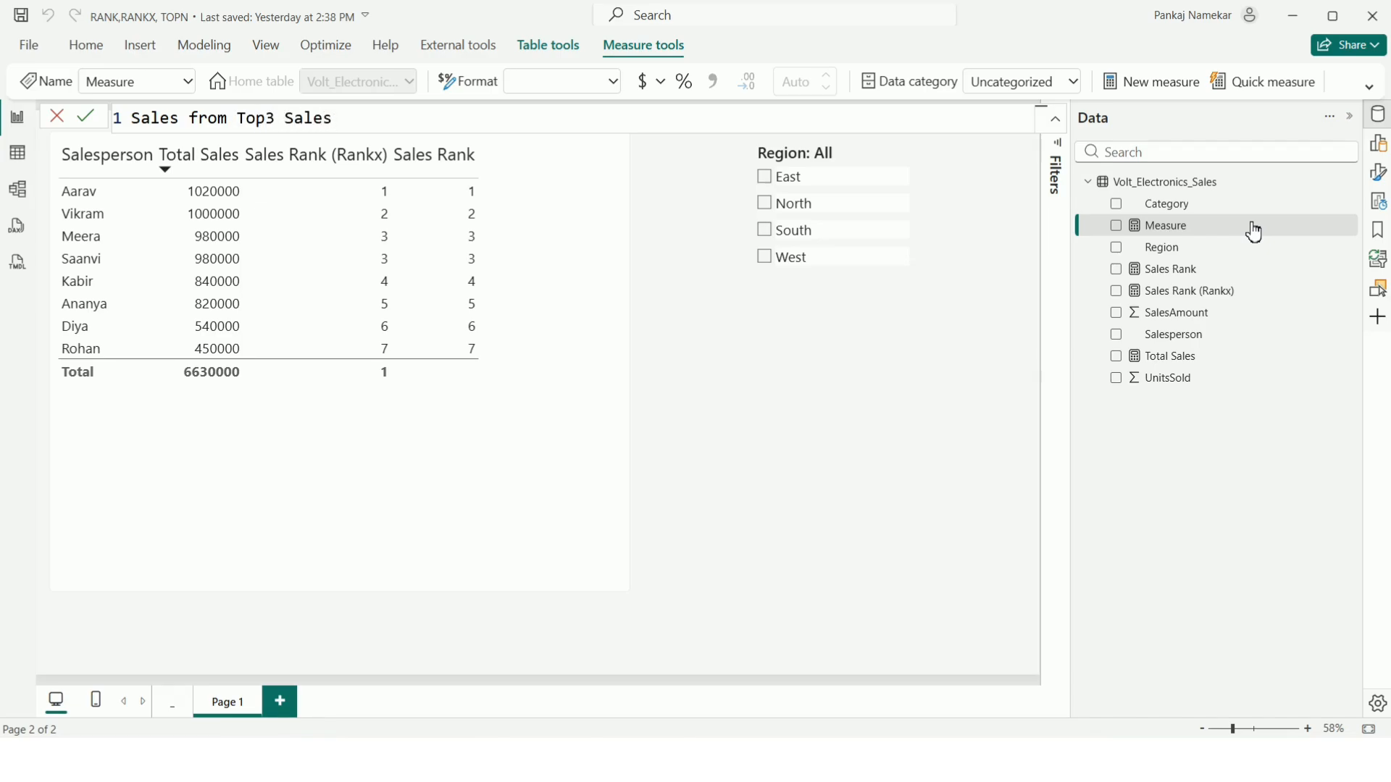
{"action": "type", "text": "person="}
Start the Sales from Top3 Salesperson formula with SUMX and nest TOPN as its table argument, on separate lines.
{"action": "key", "text": "shift+Return"}
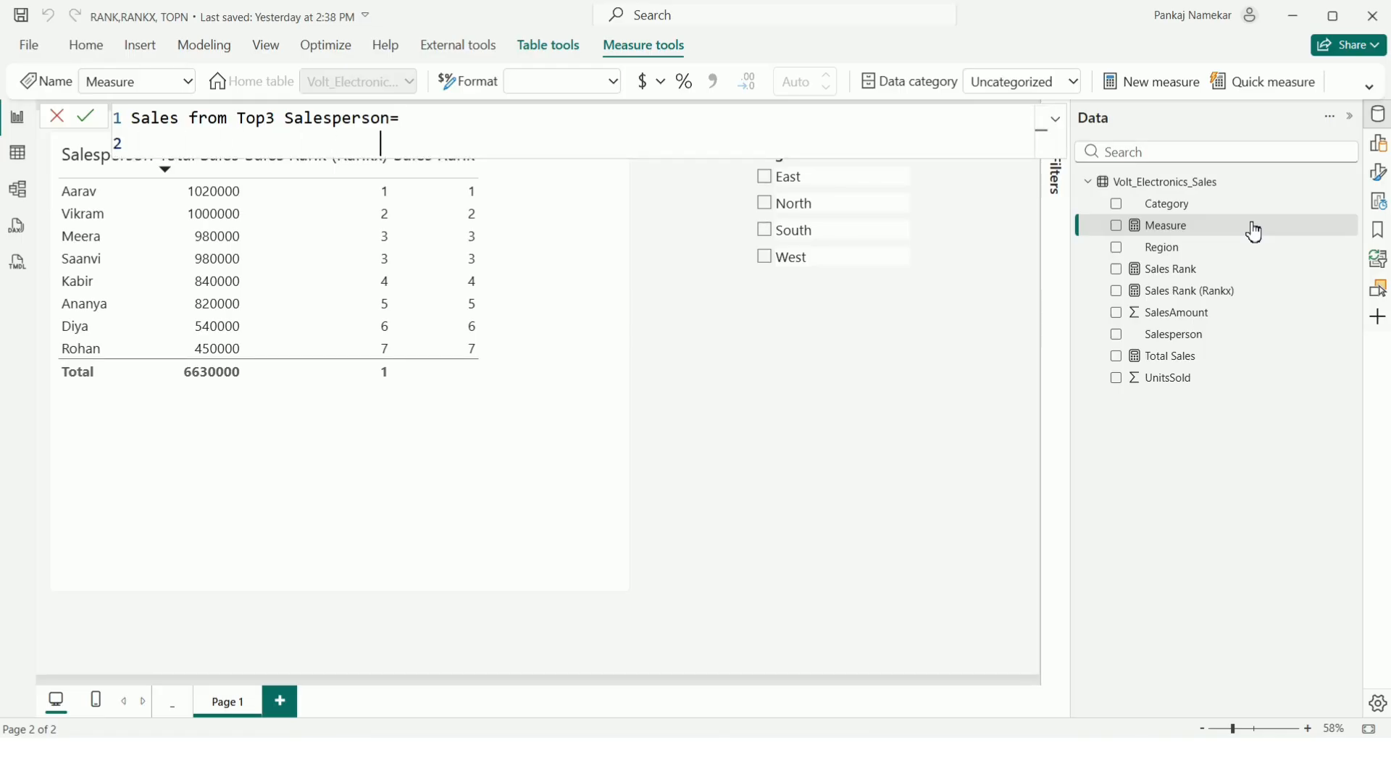
{"action": "key", "text": "shift+Return"}
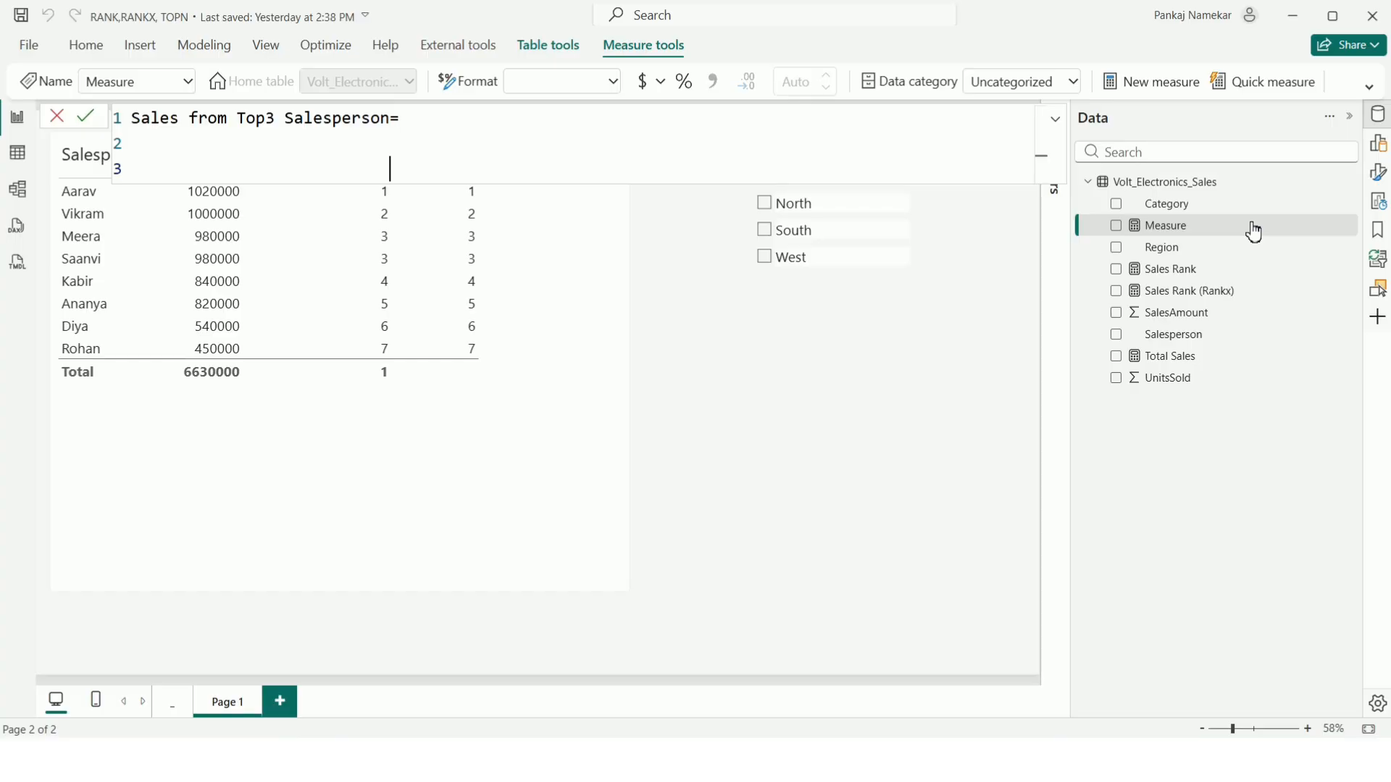
{"action": "type", "text": "SUM"}
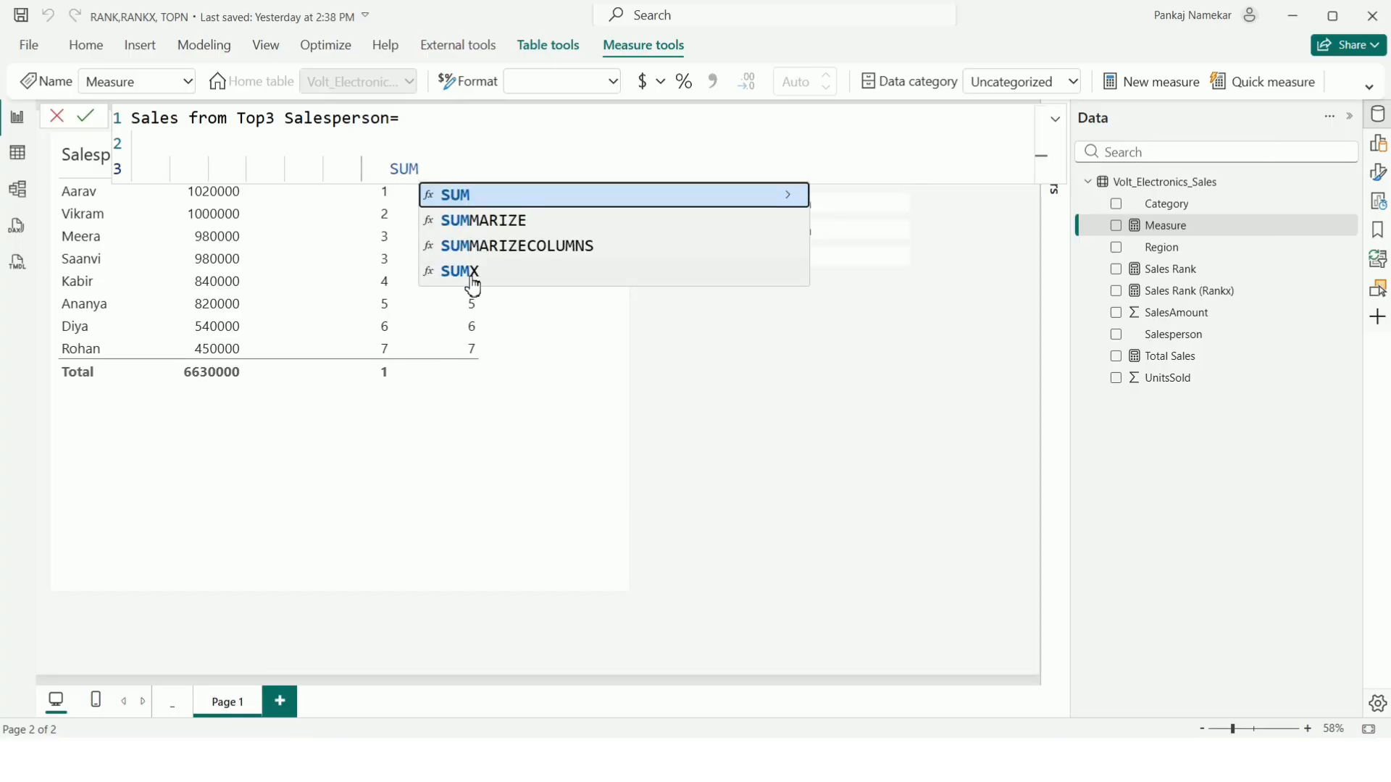
{"action": "left_click", "coordinate": [472, 283]}
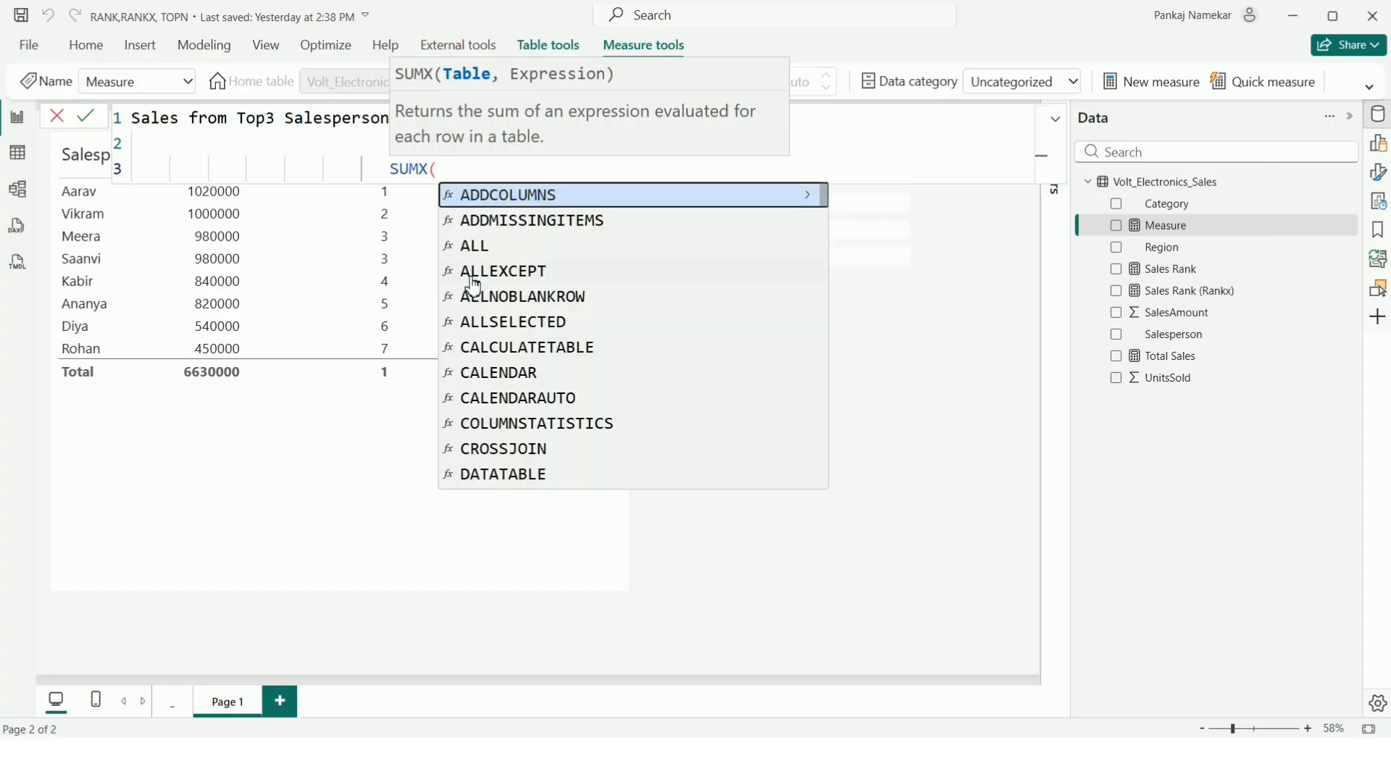
{"action": "key", "text": "shift+Return"}
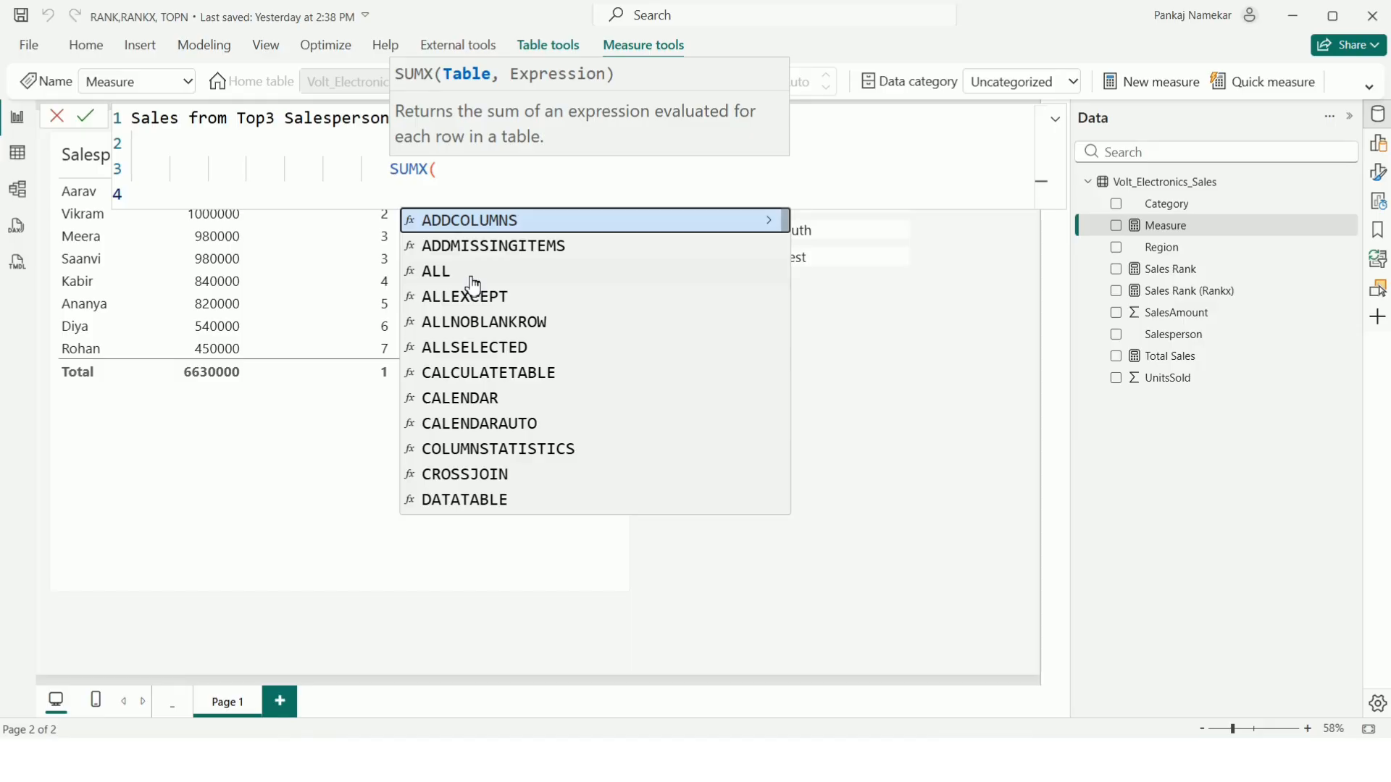
{"action": "type", "text": "TOP"}
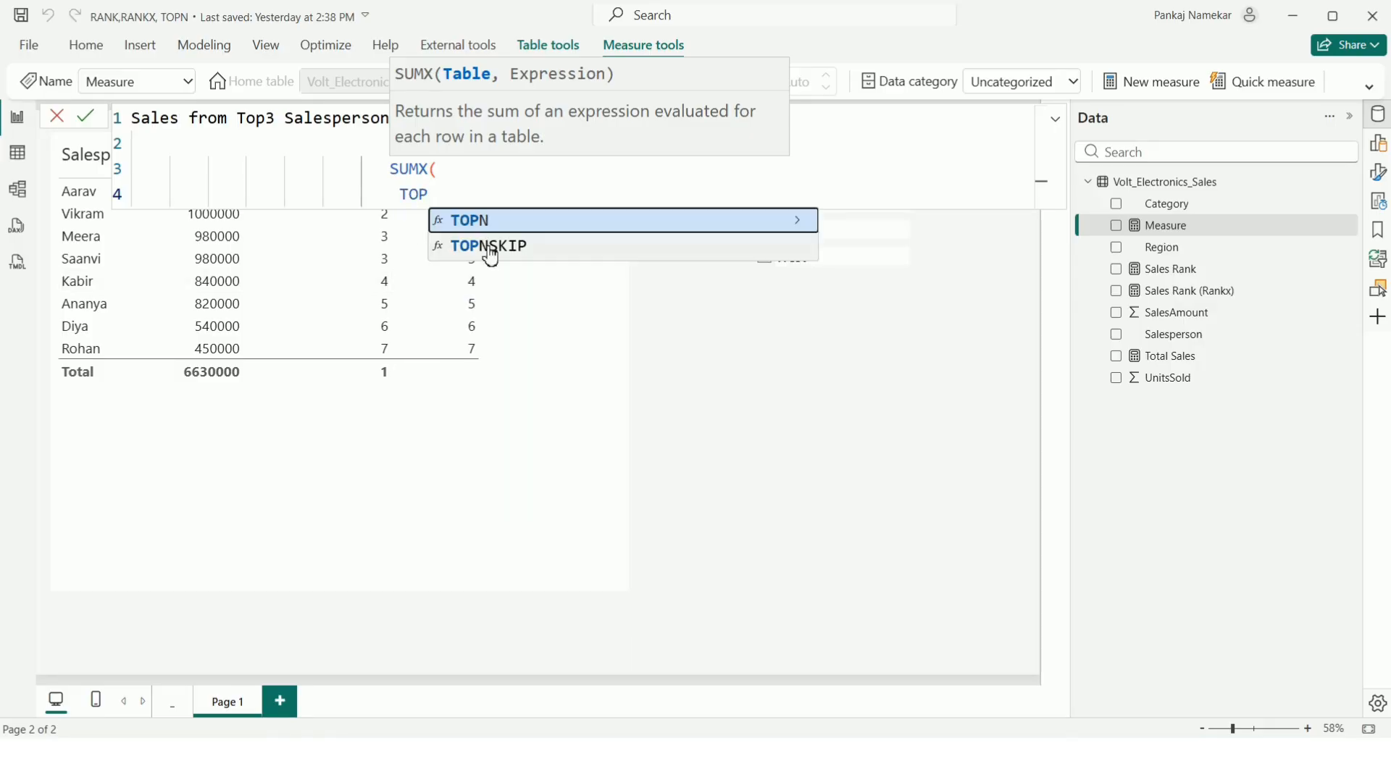
{"action": "left_click", "coordinate": [506, 226]}
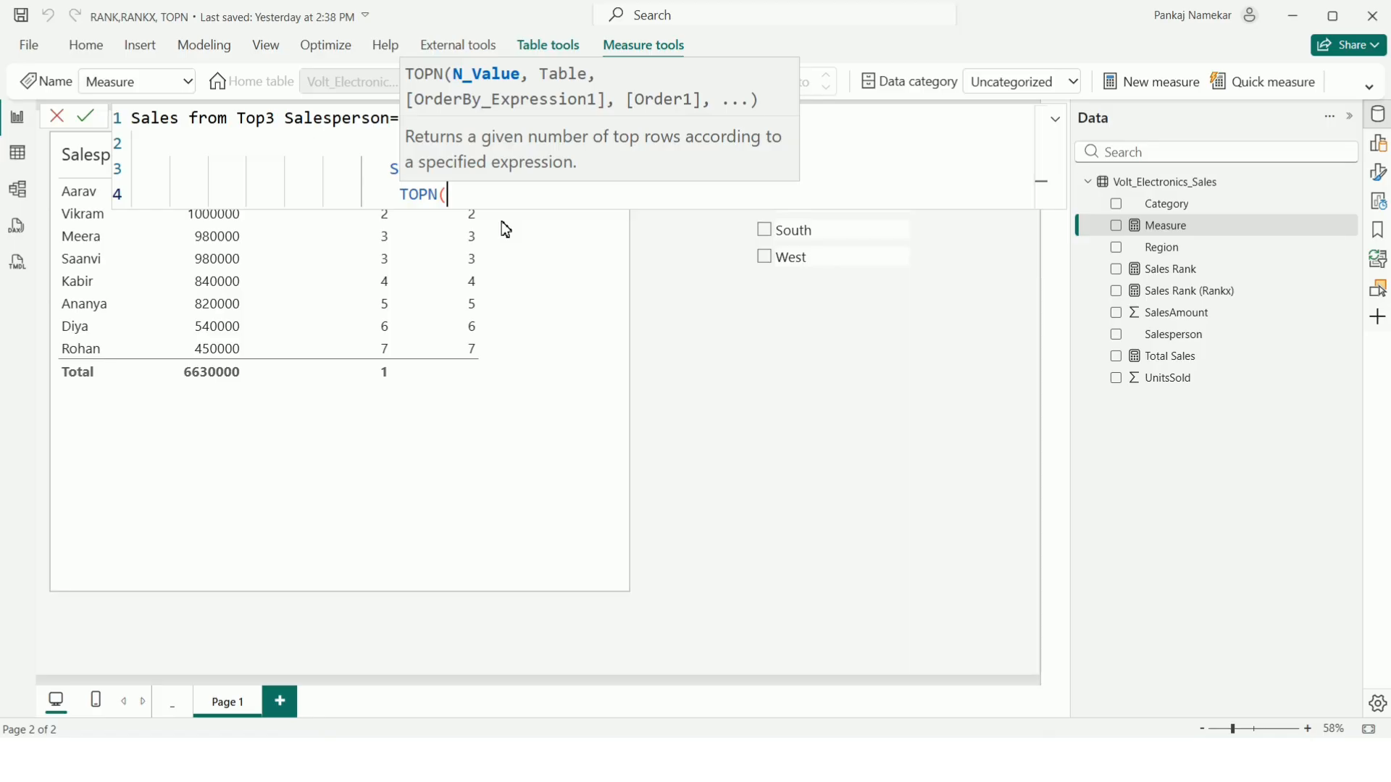
Set TOPN to return 3 rows from ALL(Volt_Electronics_Sales[Salesperson]).
{"action": "key", "text": "shift+Return"}
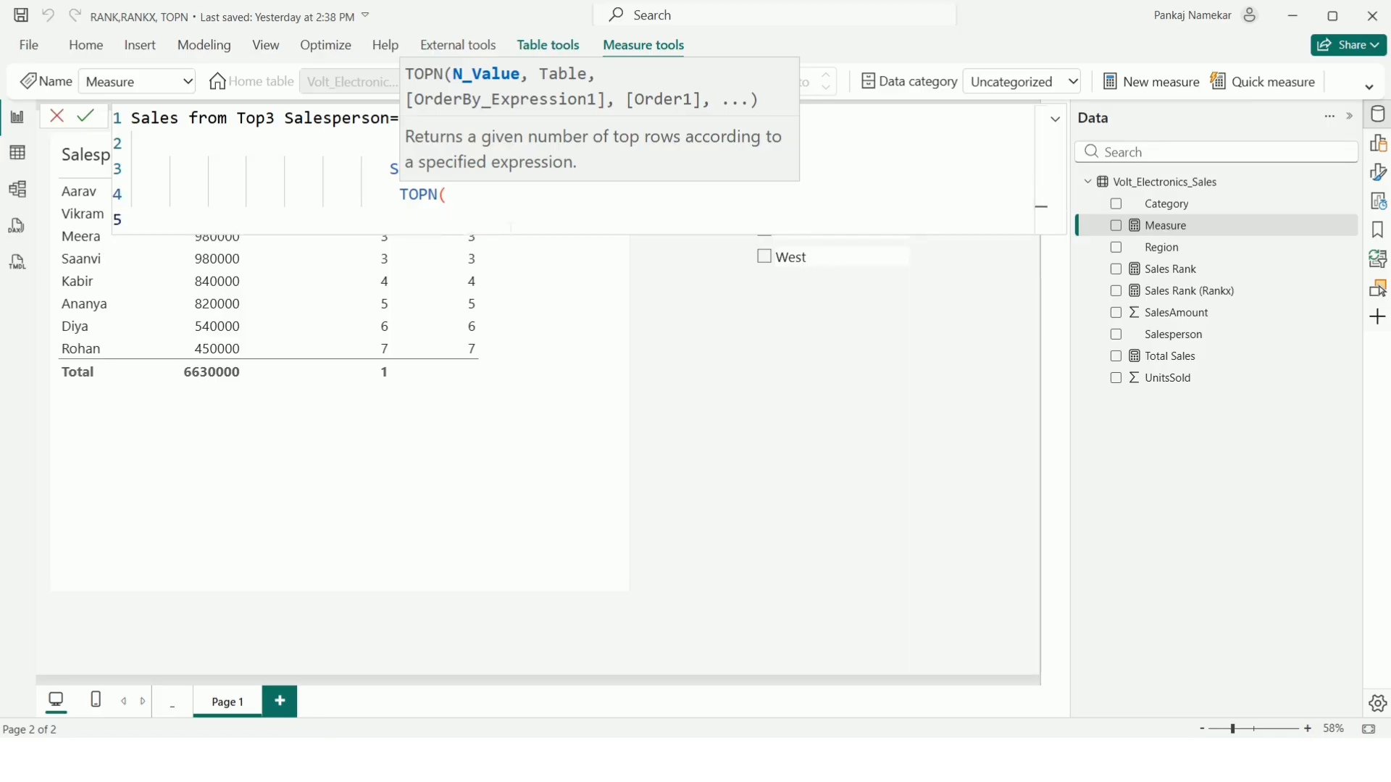
{"action": "type", "text": "3,"}
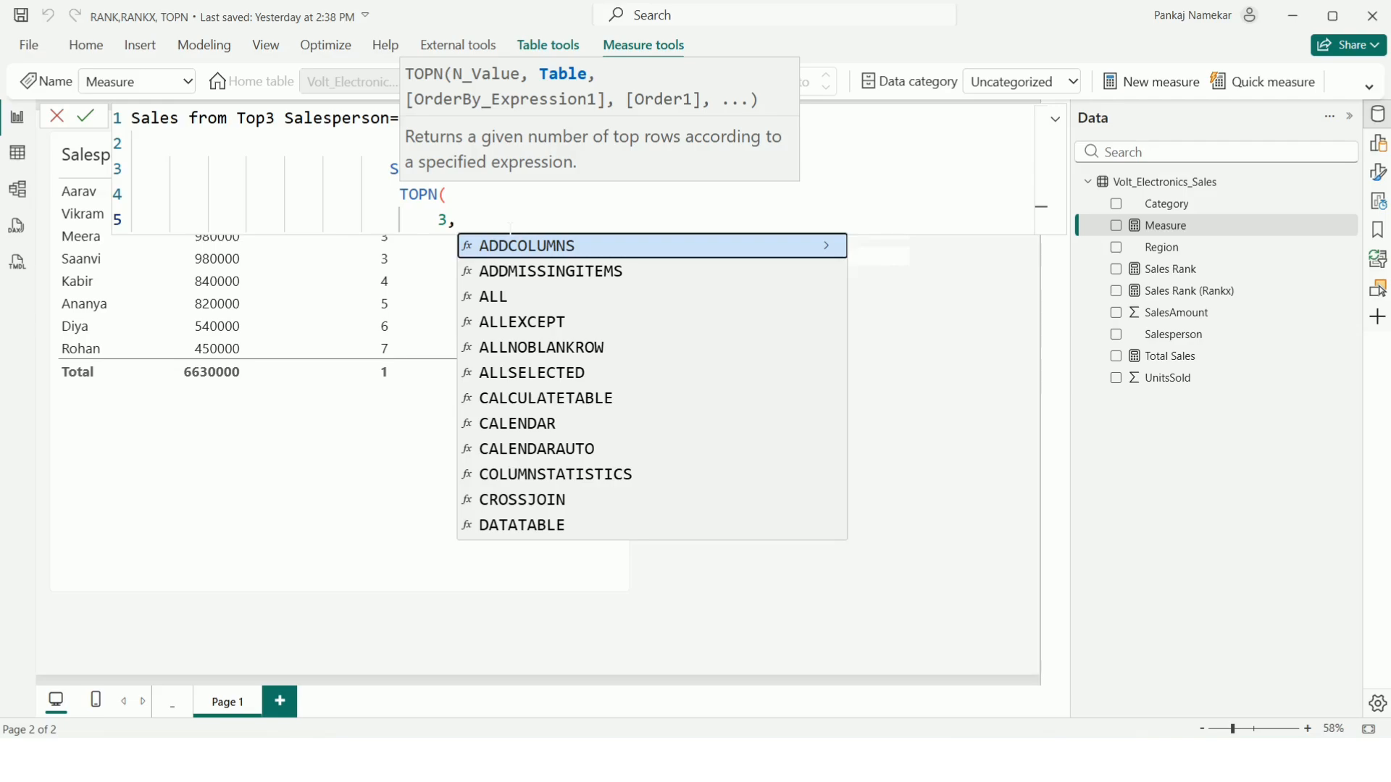
{"action": "type", "text": " A"}
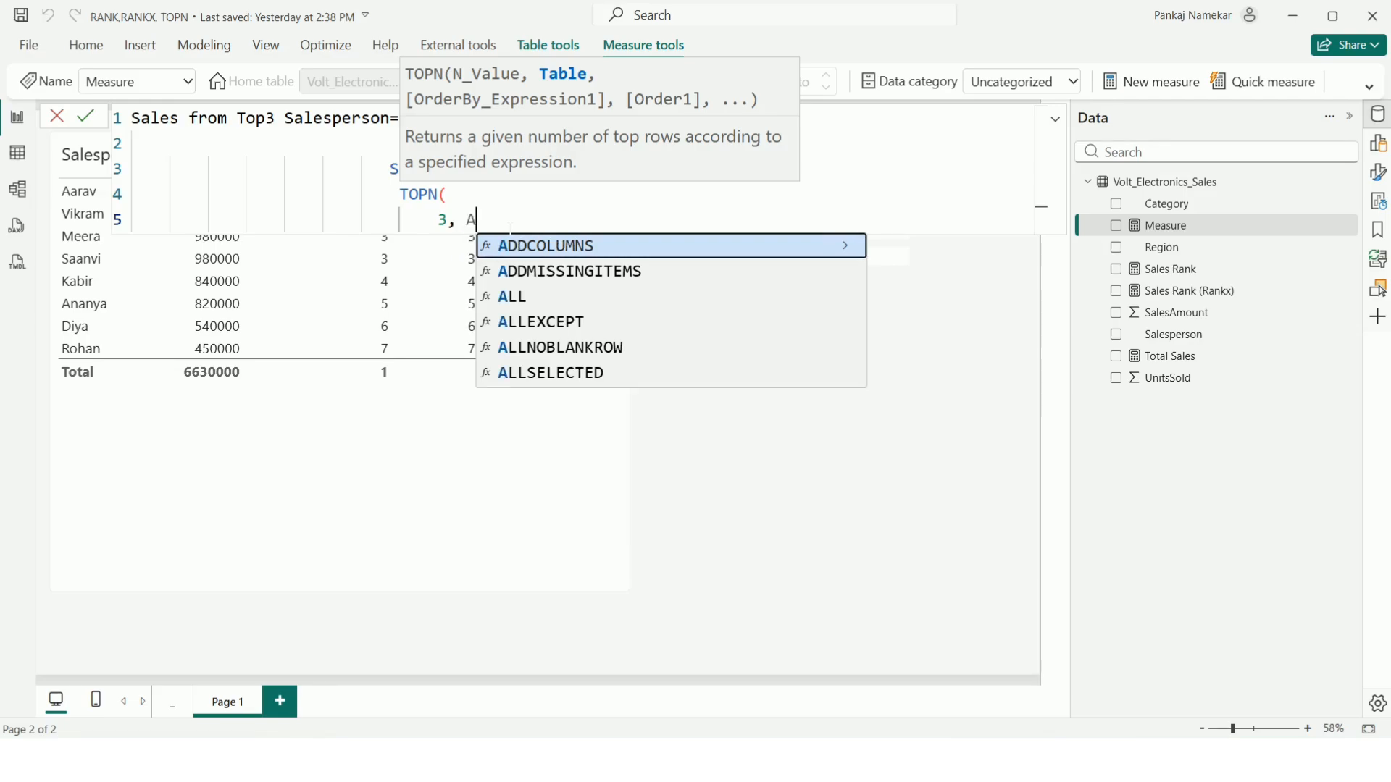
{"action": "type", "text": "LL(SA"}
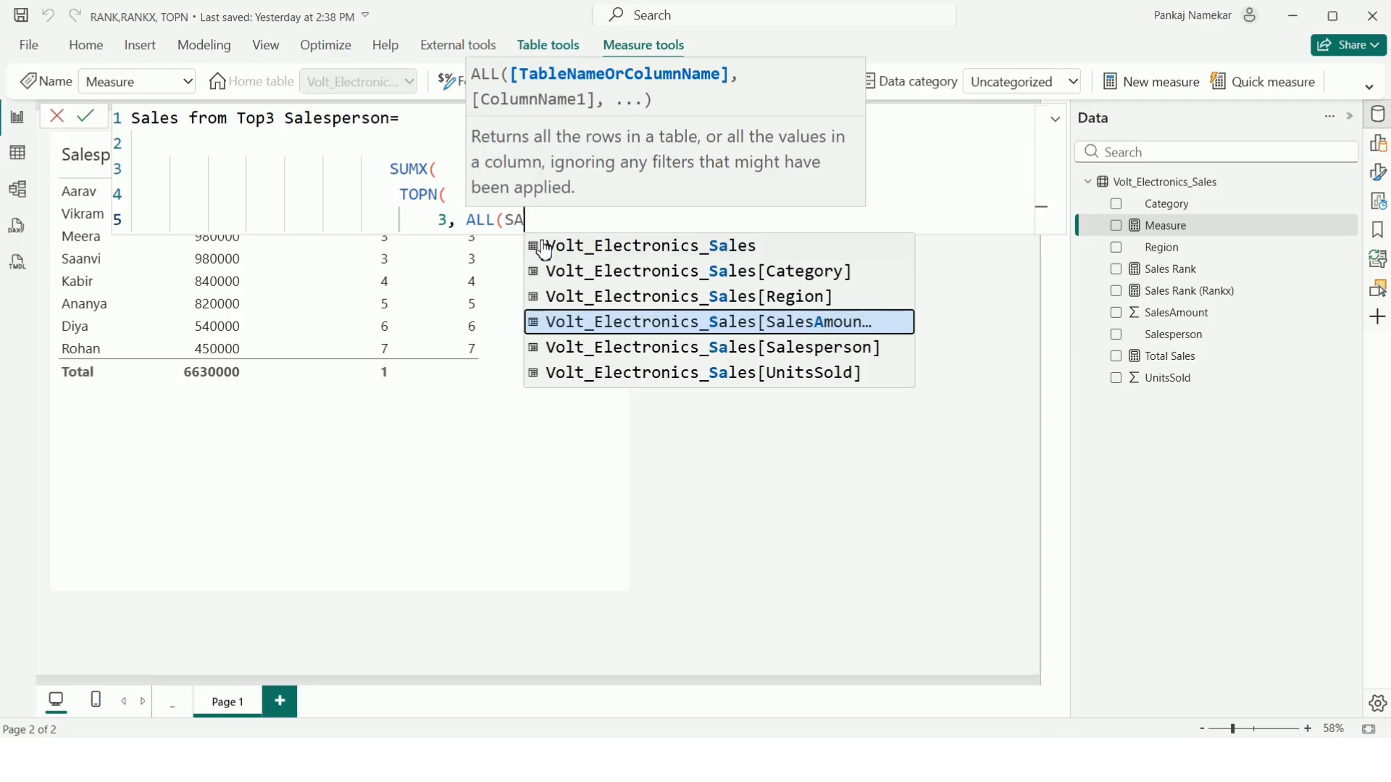
{"action": "left_click", "coordinate": [735, 351]}
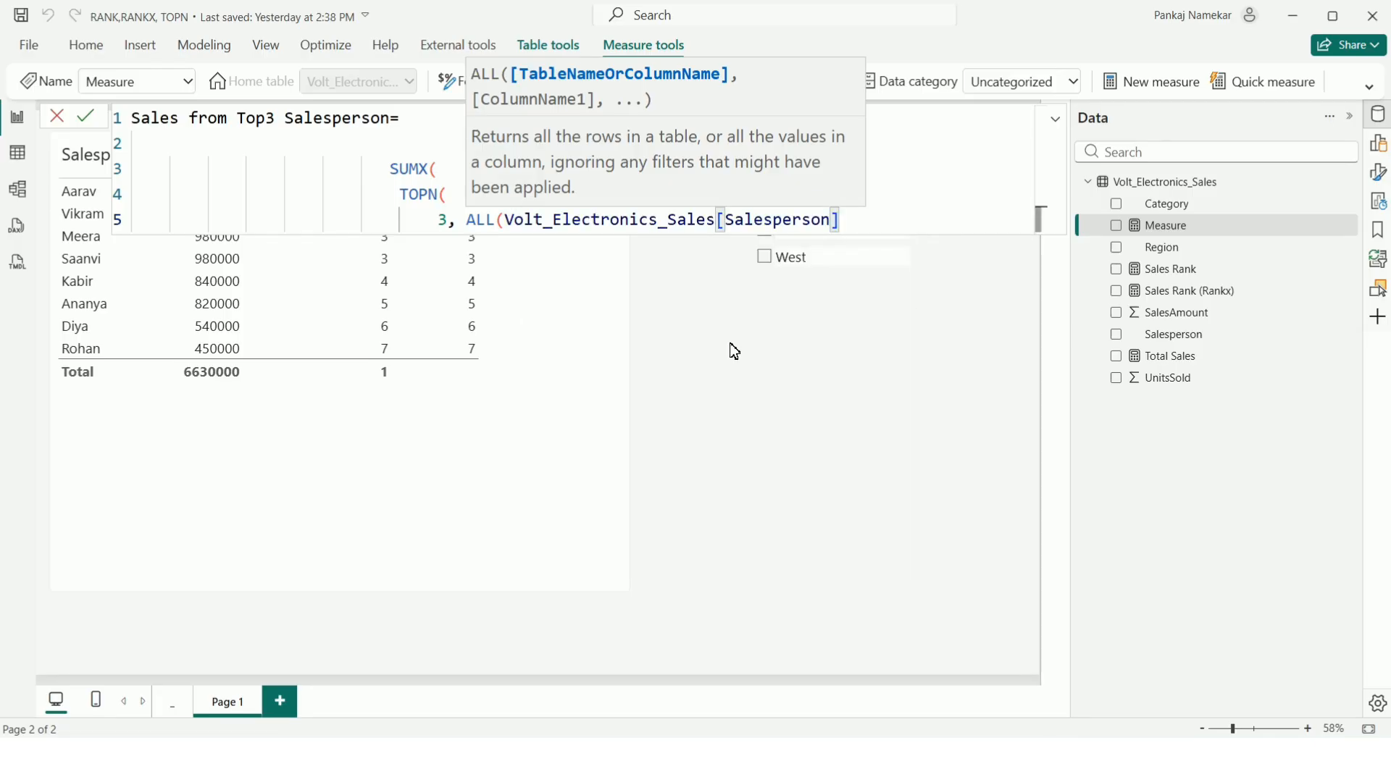
{"action": "type", "text": ")"}
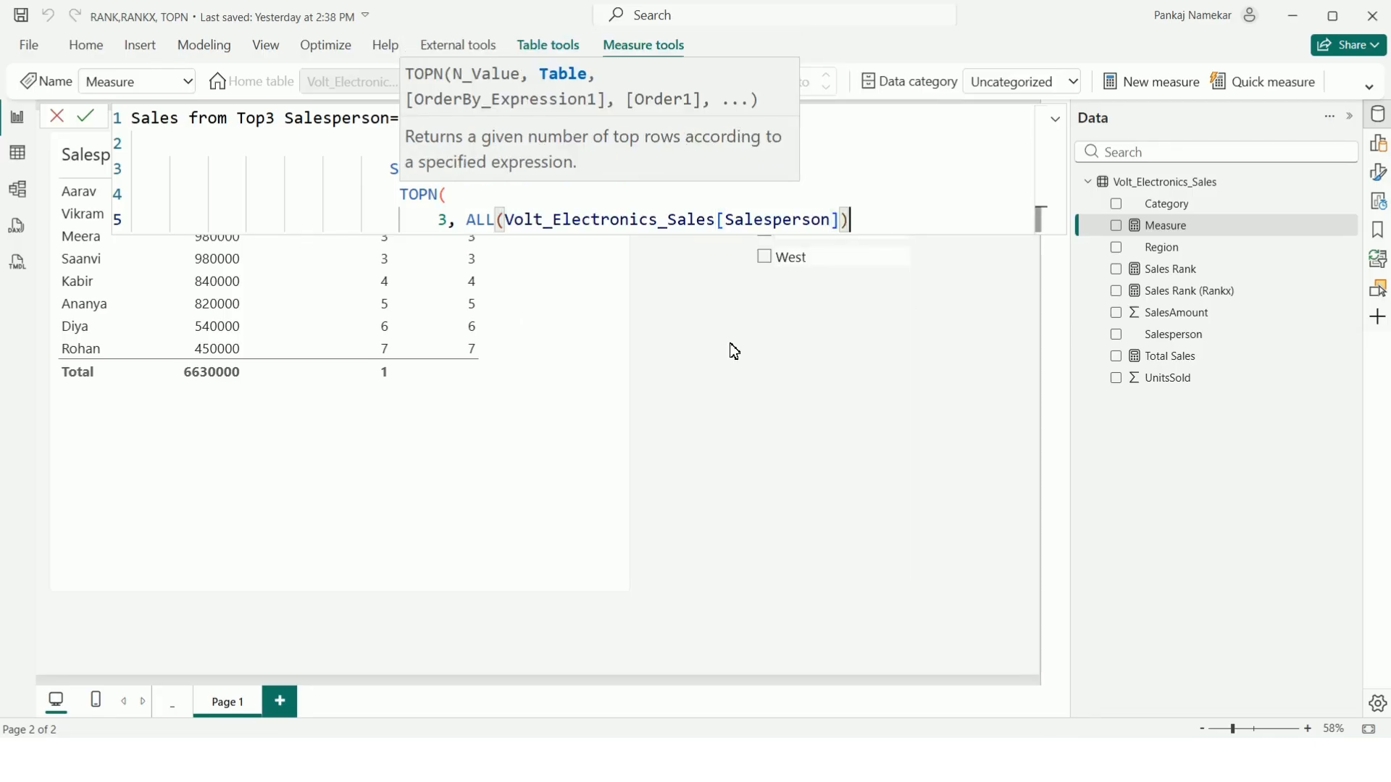
{"action": "type", "text": ","}
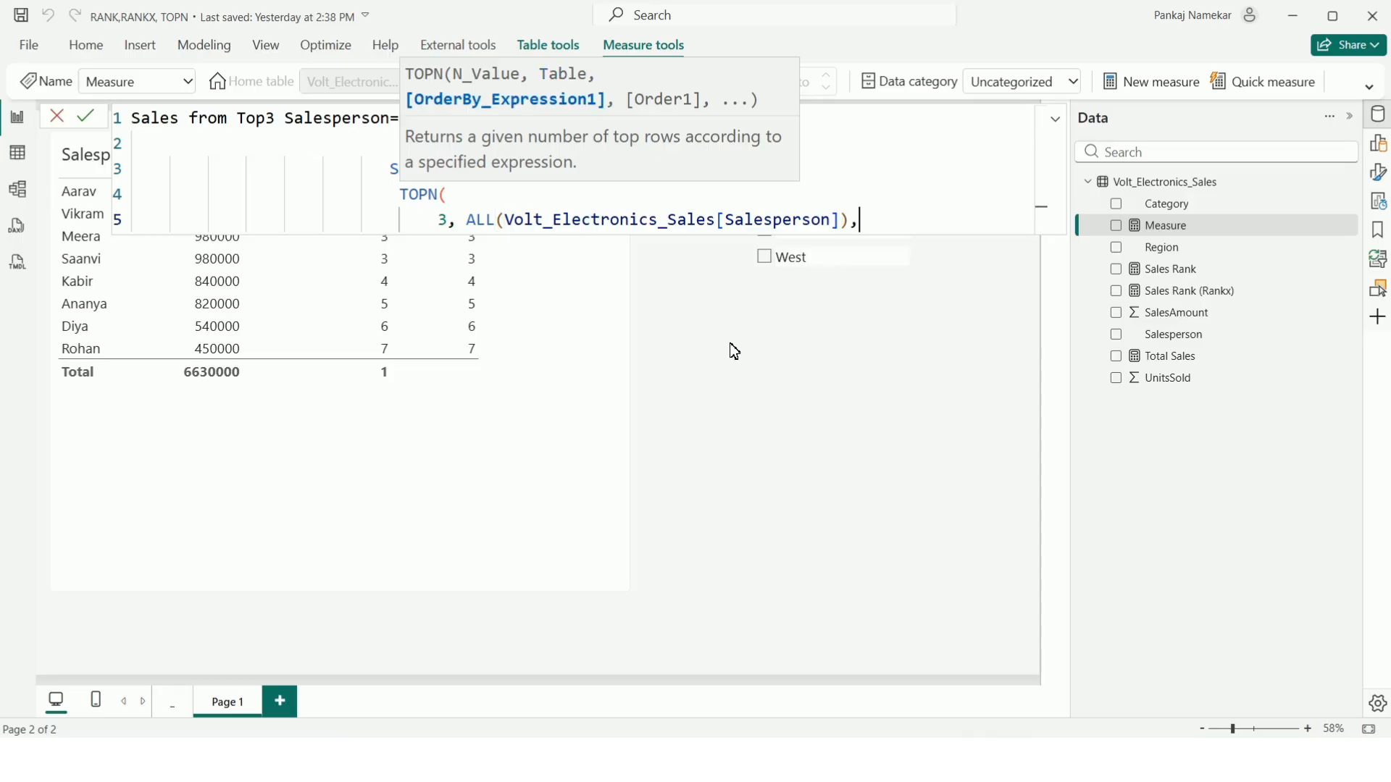
Order the TOPN rows by [Total Sales] in DESC order and close the TOPN function.
{"action": "key", "text": "shift+Return"}
{"action": "type", "text": "["}
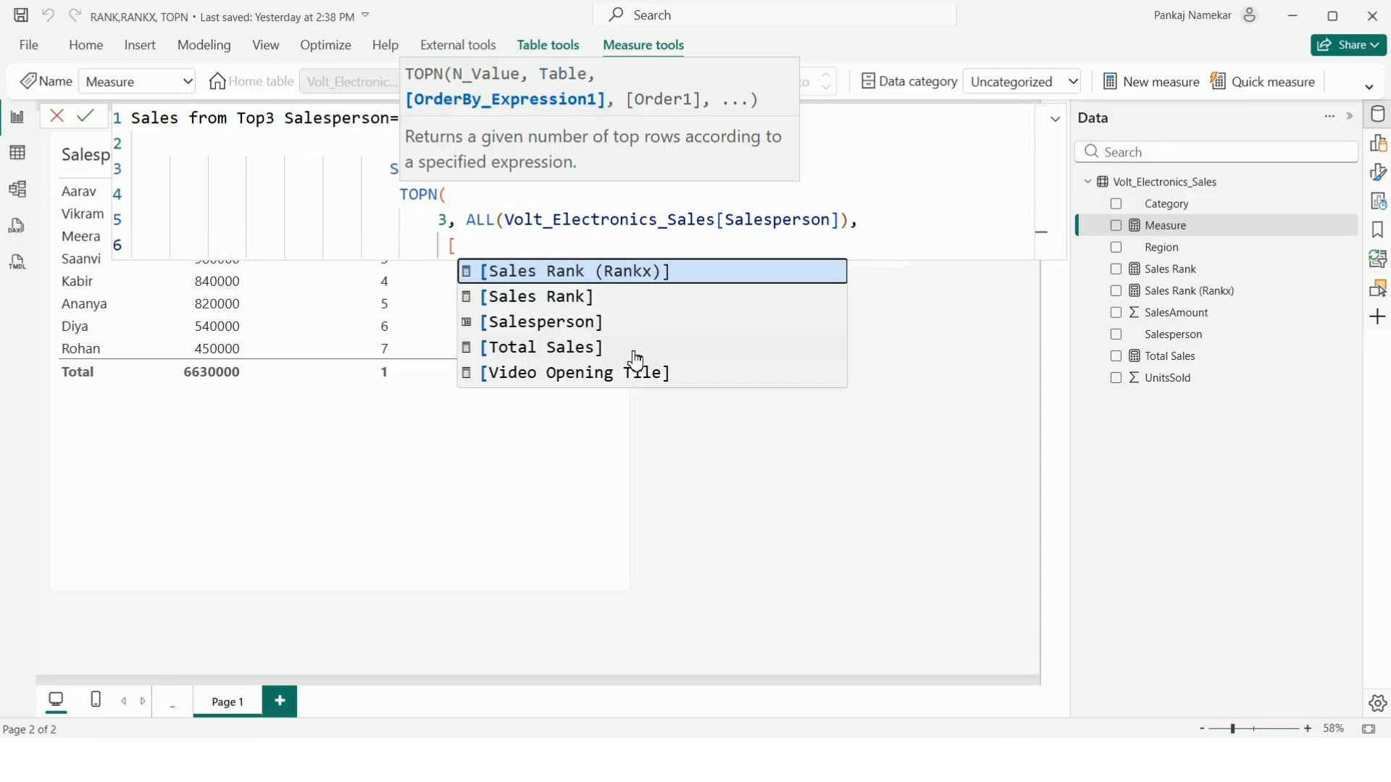
{"action": "left_click", "coordinate": [613, 354]}
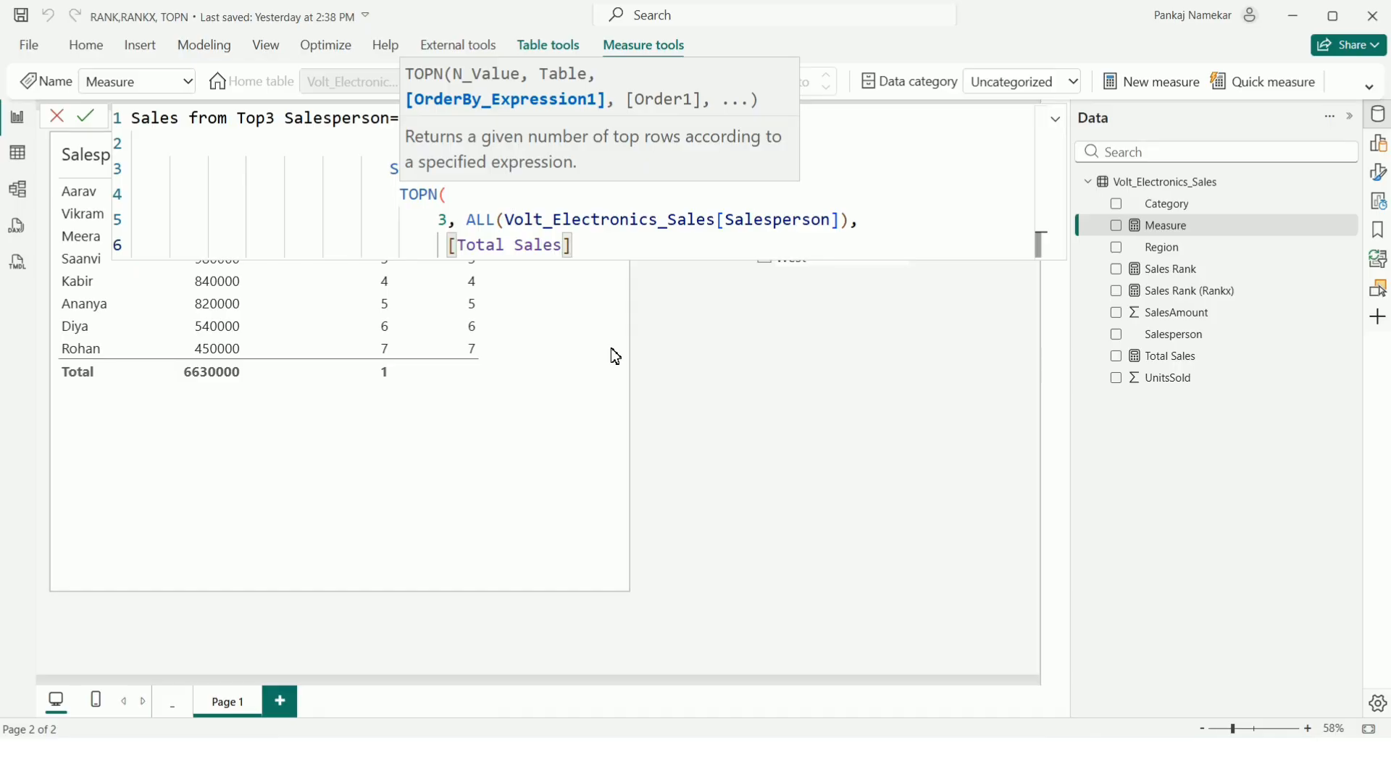
{"action": "type", "text": ","}
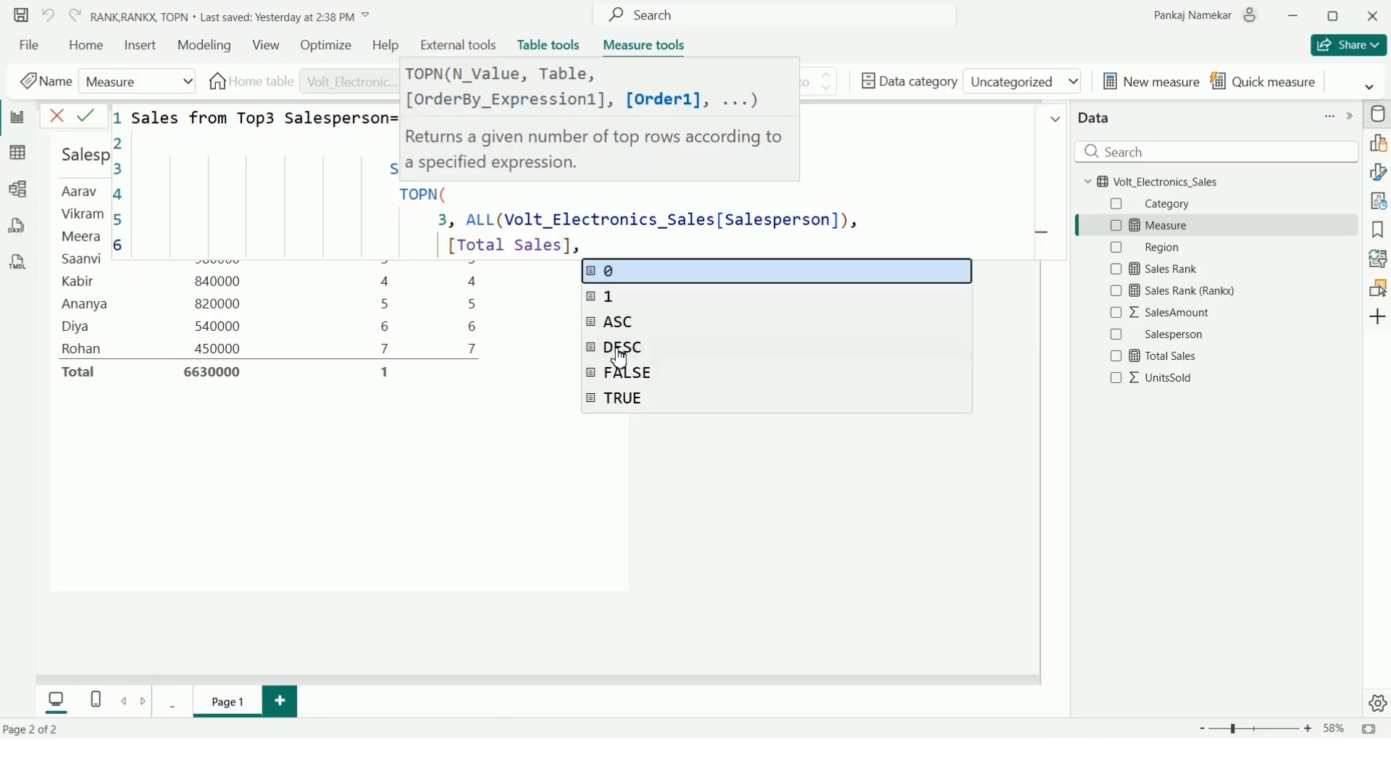
{"action": "left_click", "coordinate": [620, 350]}
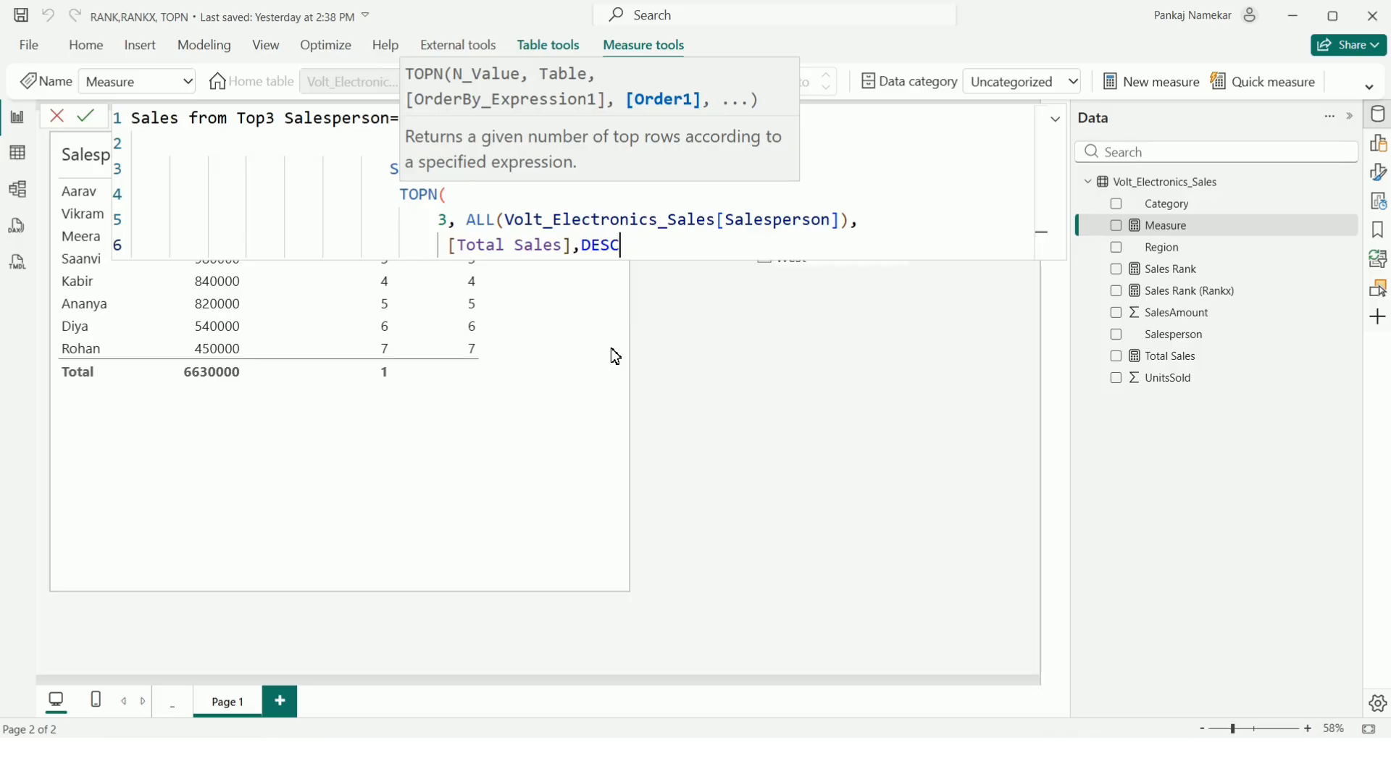
{"action": "type", "text": ")"}
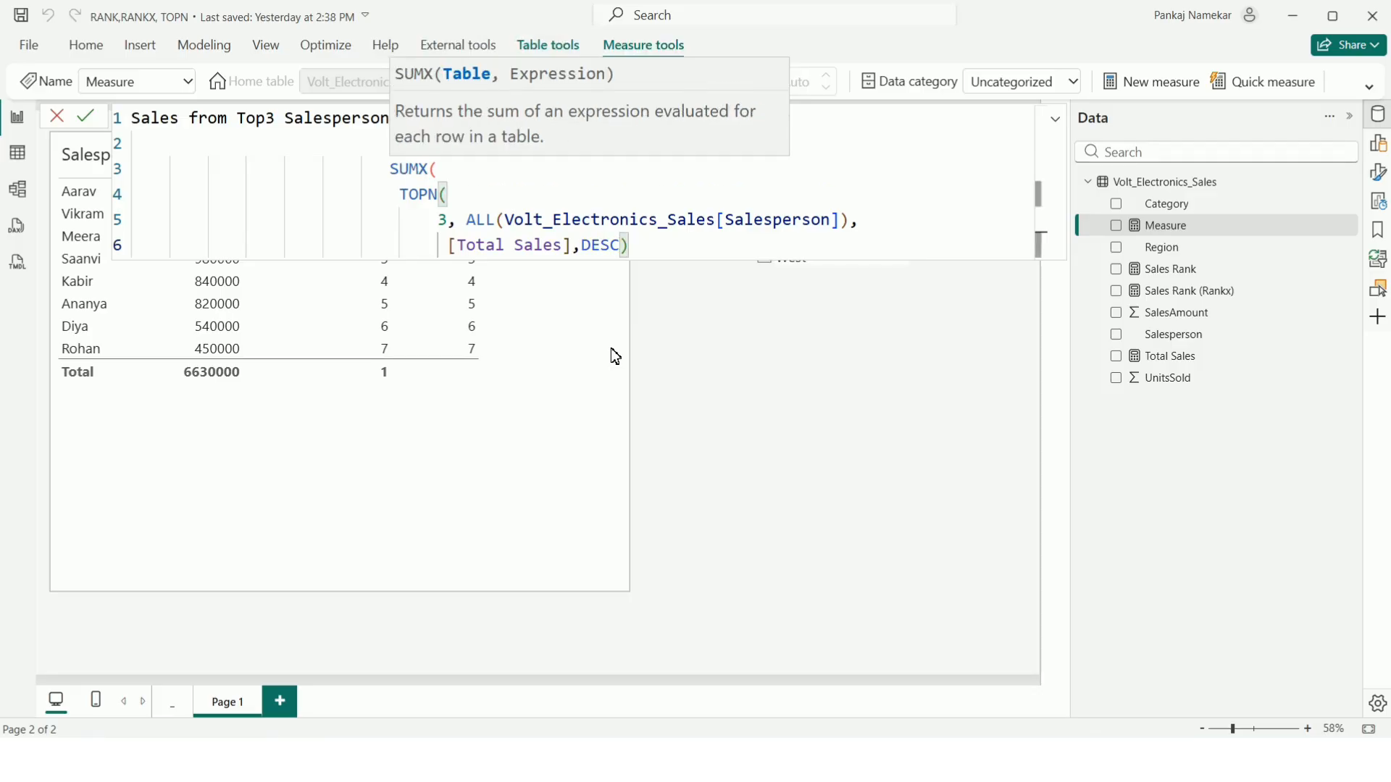
{"action": "type", "text": ","}
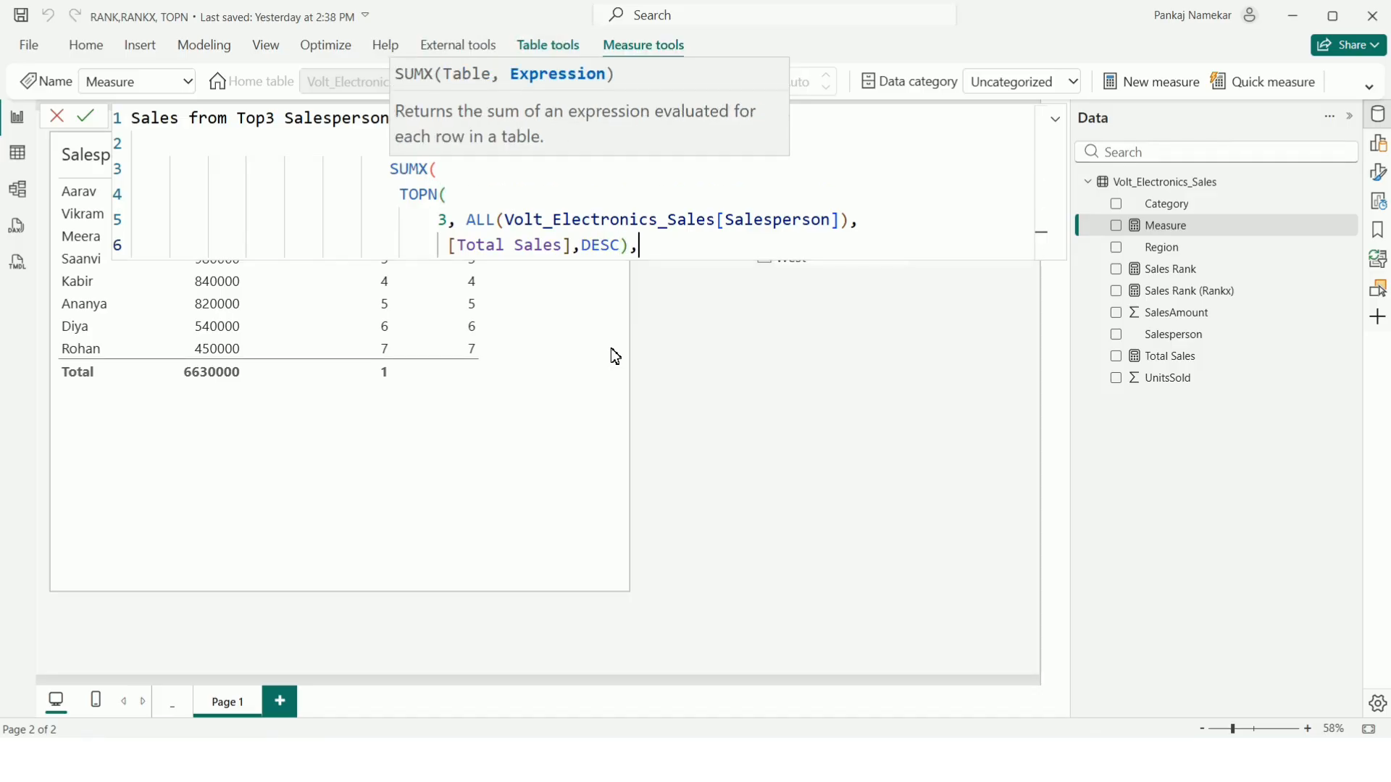
Use [Total Sales] as the SUMX expression, close the formula and commit the measure.
{"action": "key", "text": "shift+Return"}
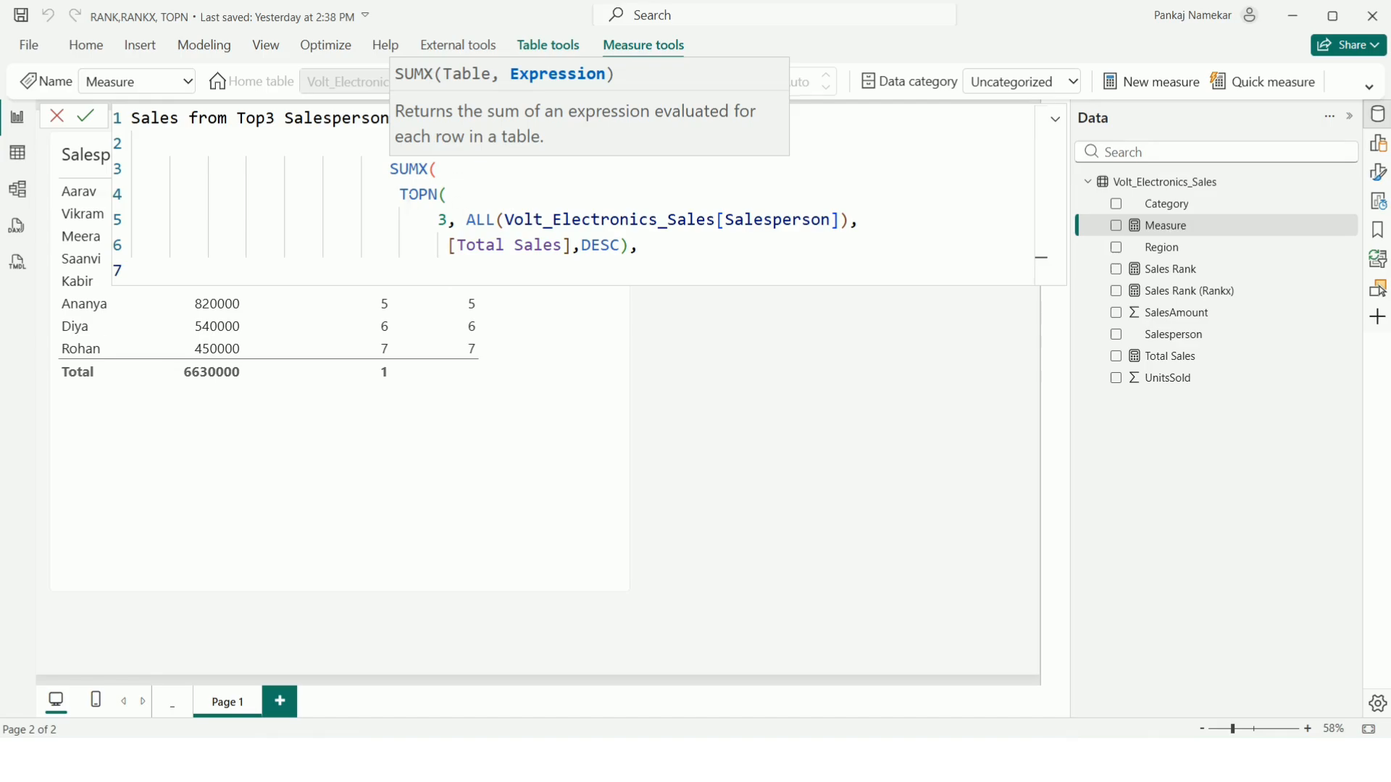
{"action": "left_click_drag", "start_coordinate": [399, 195], "coordinate": [637, 246]}
{"action": "left_click", "coordinate": [501, 276]}
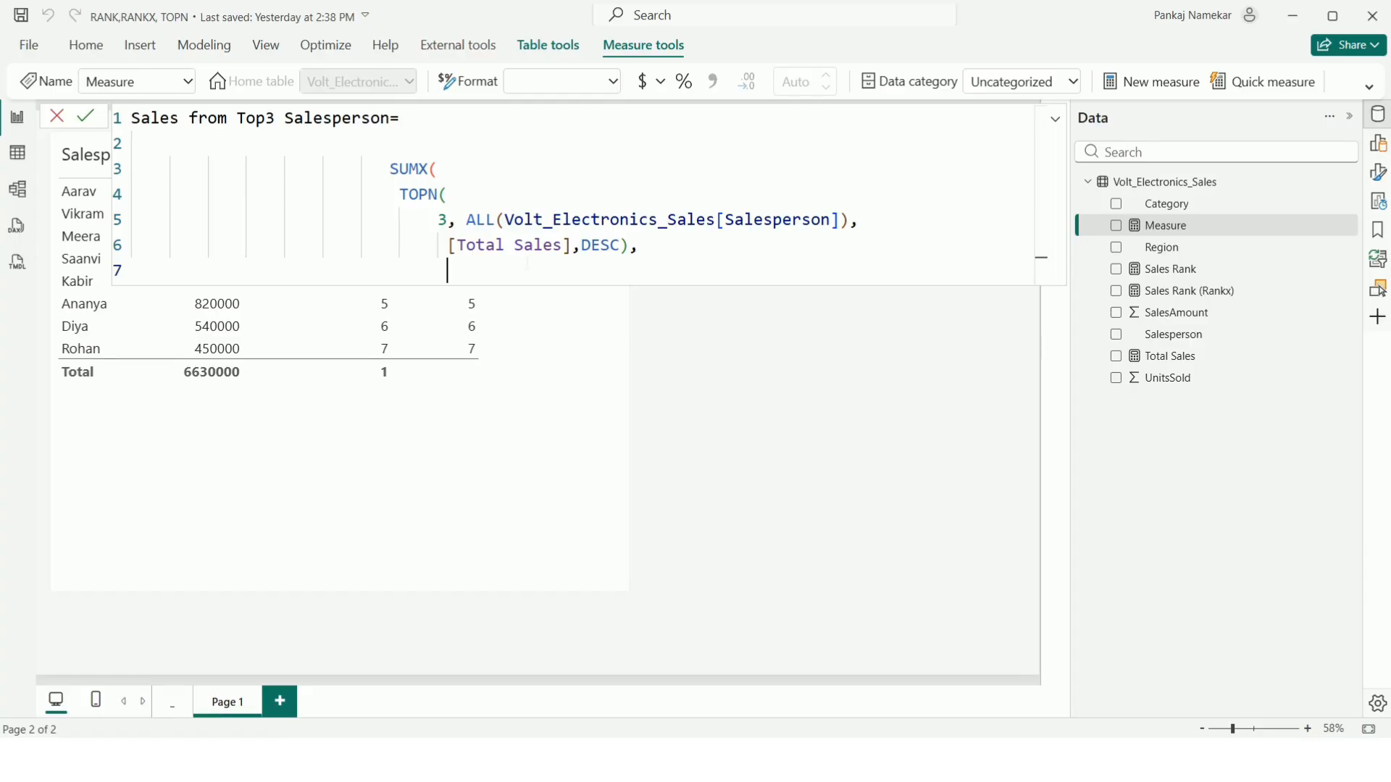
{"action": "type", "text": "["}
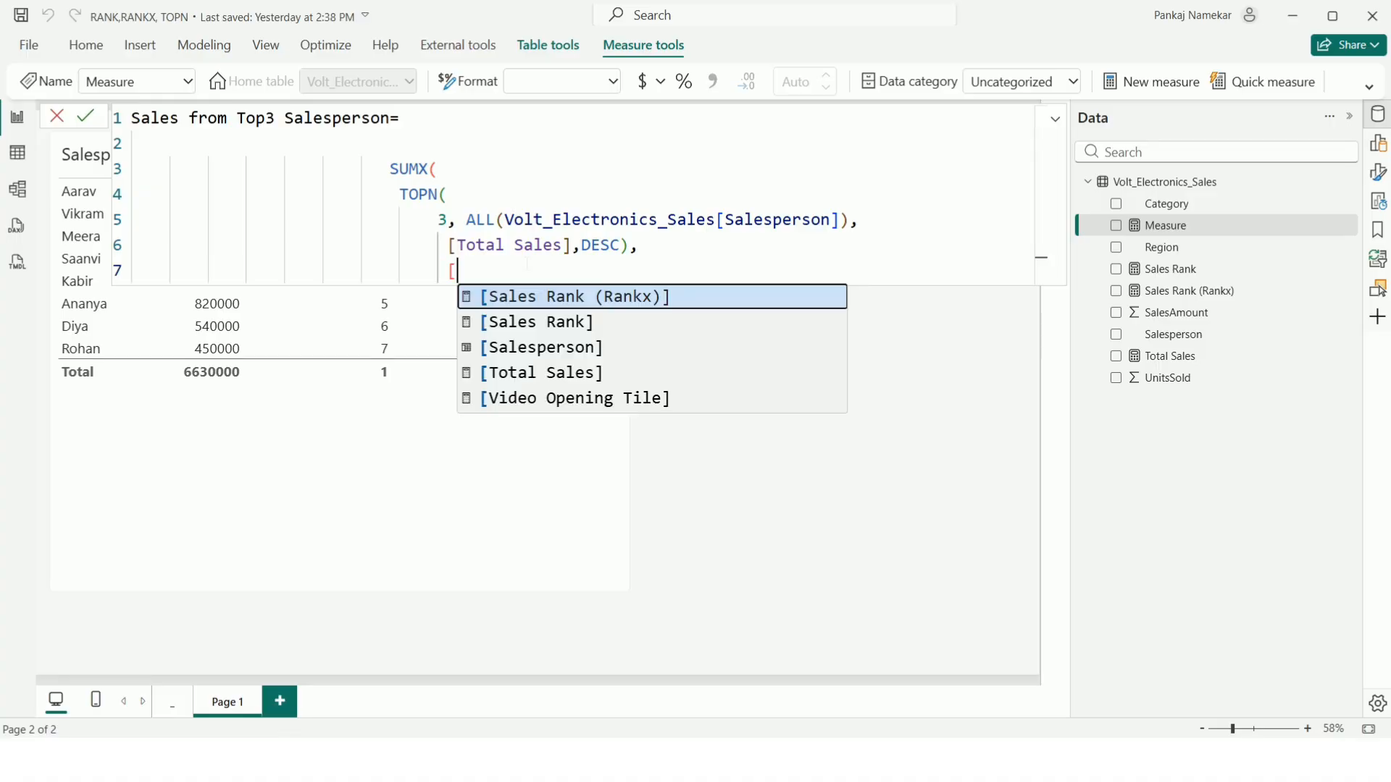
{"action": "left_click", "coordinate": [539, 374]}
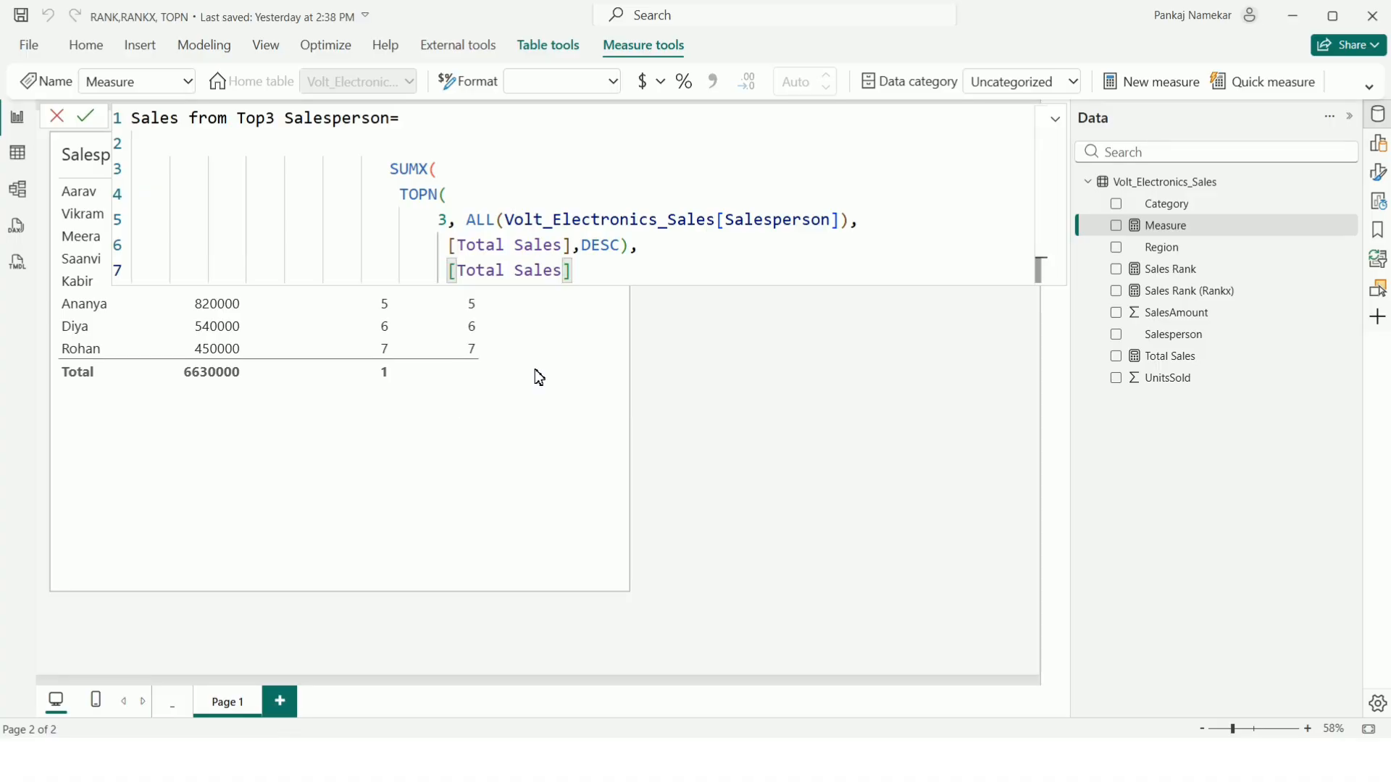
{"action": "type", "text": ")"}
{"action": "key", "text": "Return"}
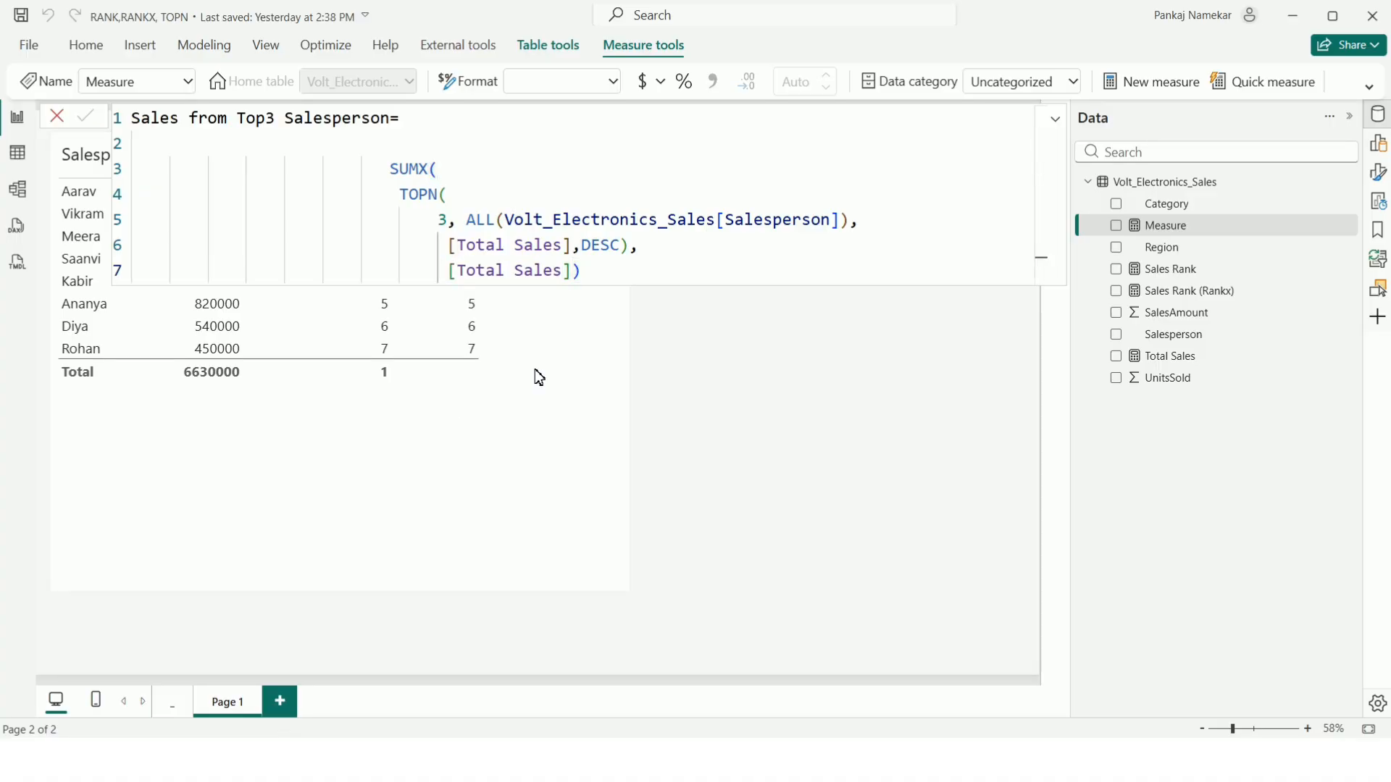
Add a card showing Sales from Top3 Salesperson on the empty canvas below the Region slicer.
{"action": "left_click", "coordinate": [632, 451]}
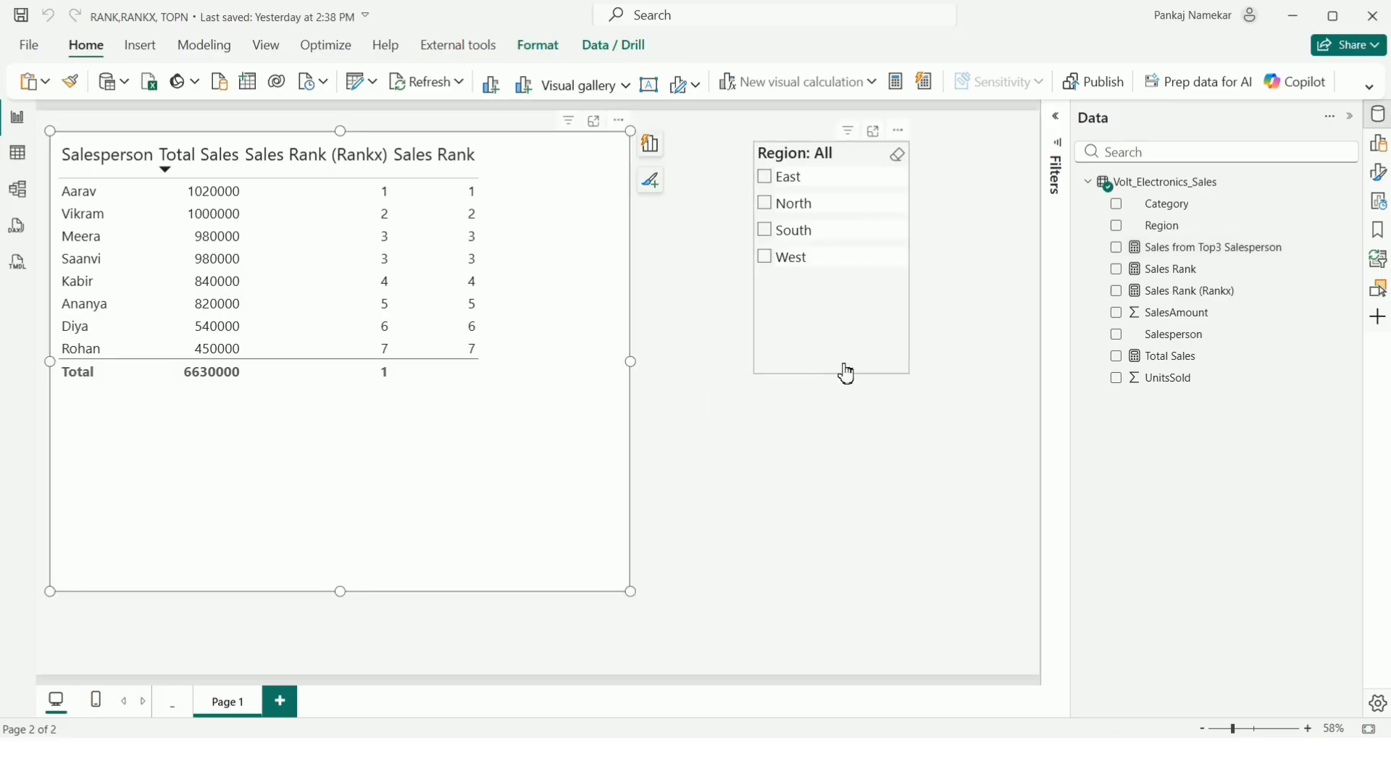
{"action": "left_click", "coordinate": [807, 413]}
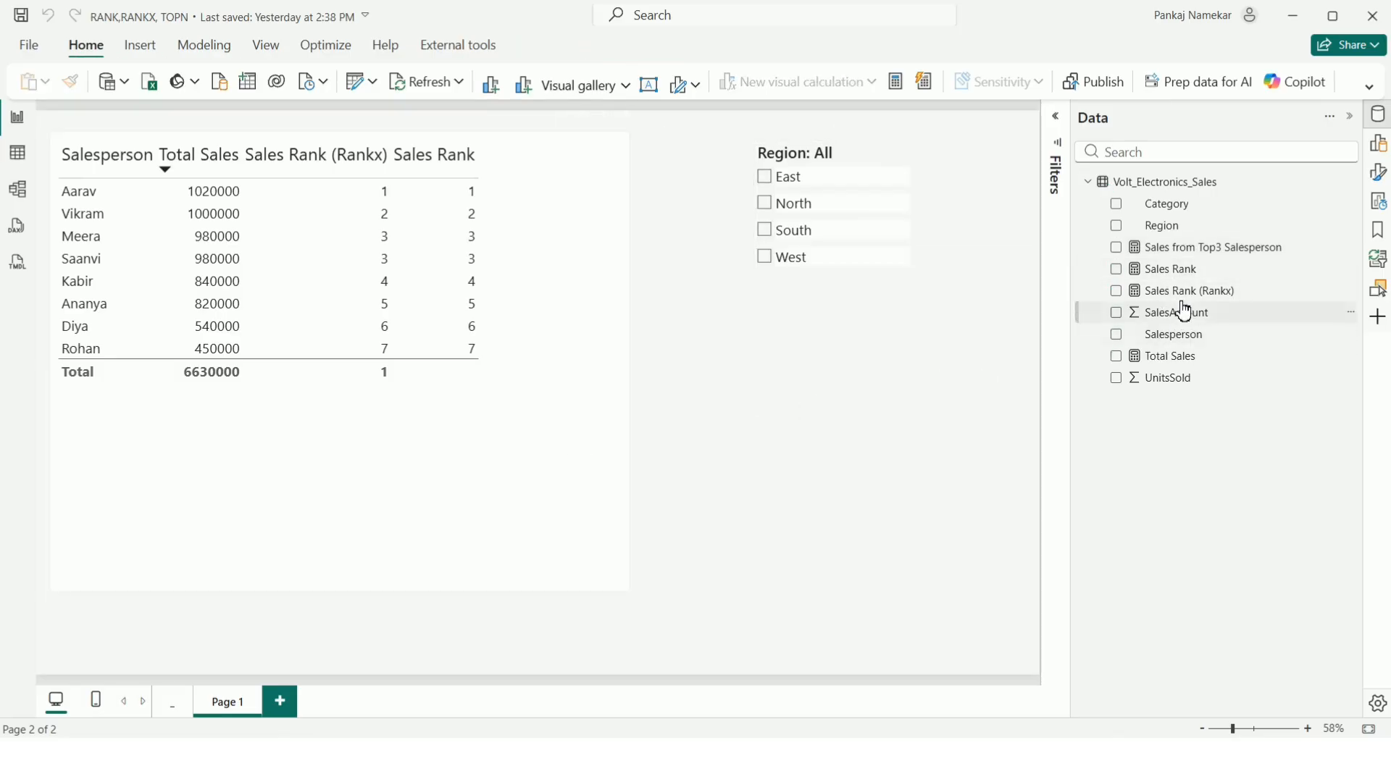
{"action": "left_click_drag", "start_coordinate": [1202, 250], "coordinate": [860, 441]}
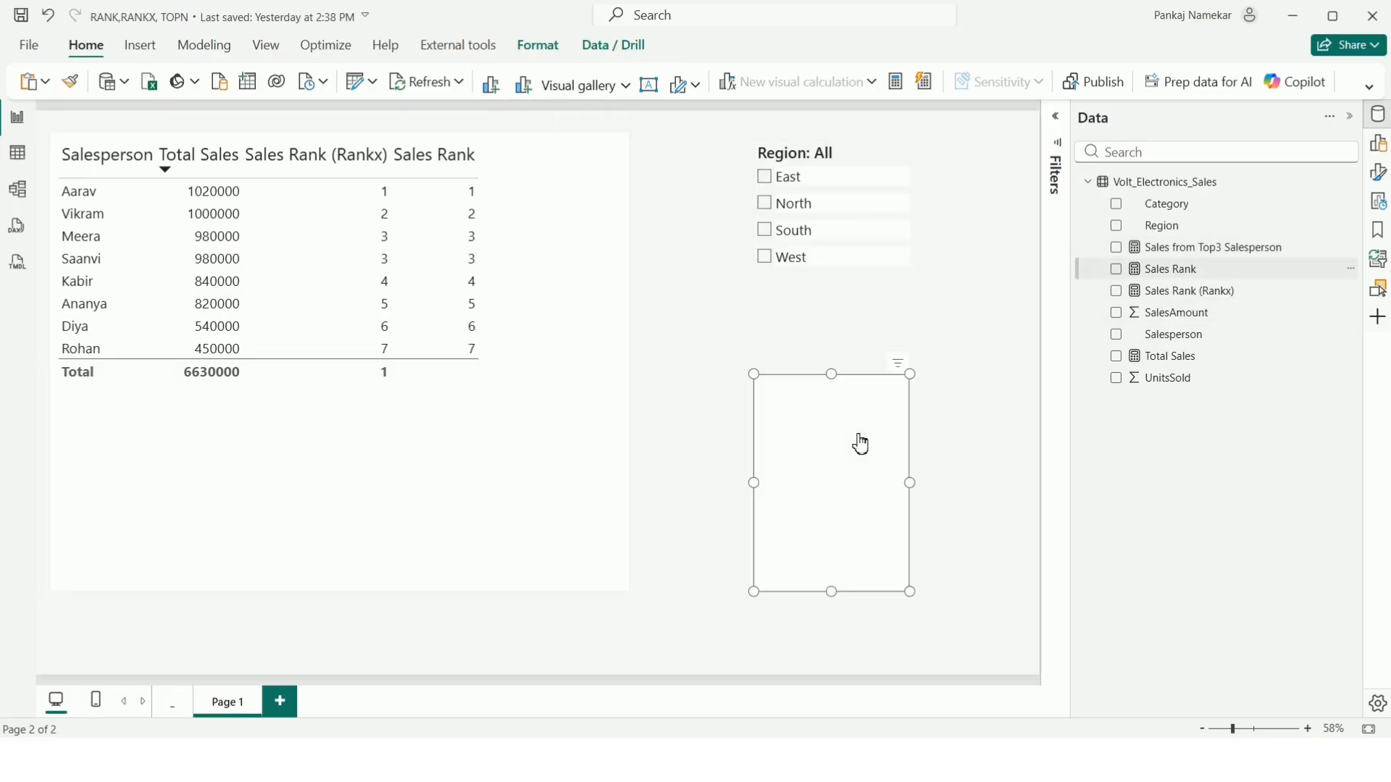
Set the card's callout value font size to 25 and its display units to None.
{"action": "left_click", "coordinate": [1380, 175]}
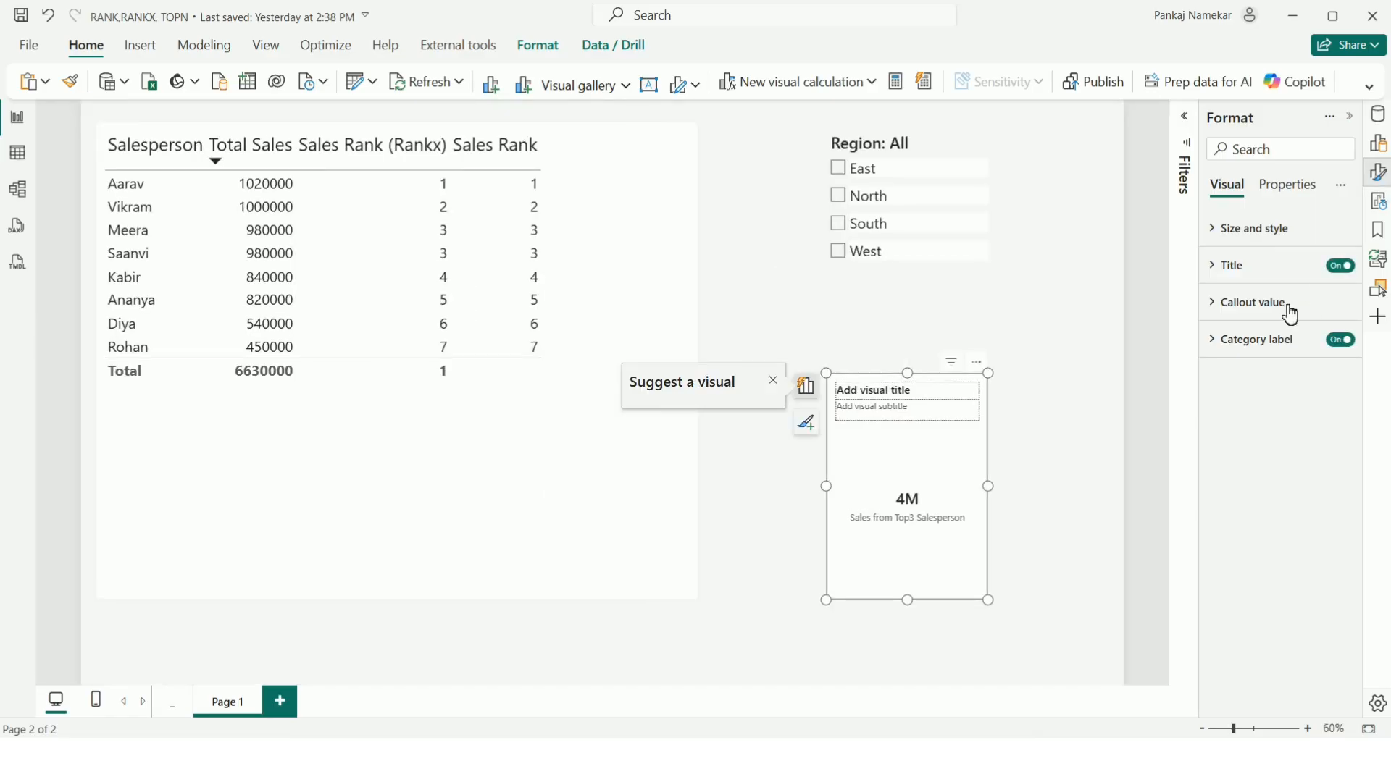
{"action": "left_click", "coordinate": [1287, 310]}
{"action": "left_click", "coordinate": [1313, 363]}
{"action": "type", "text": "25"}
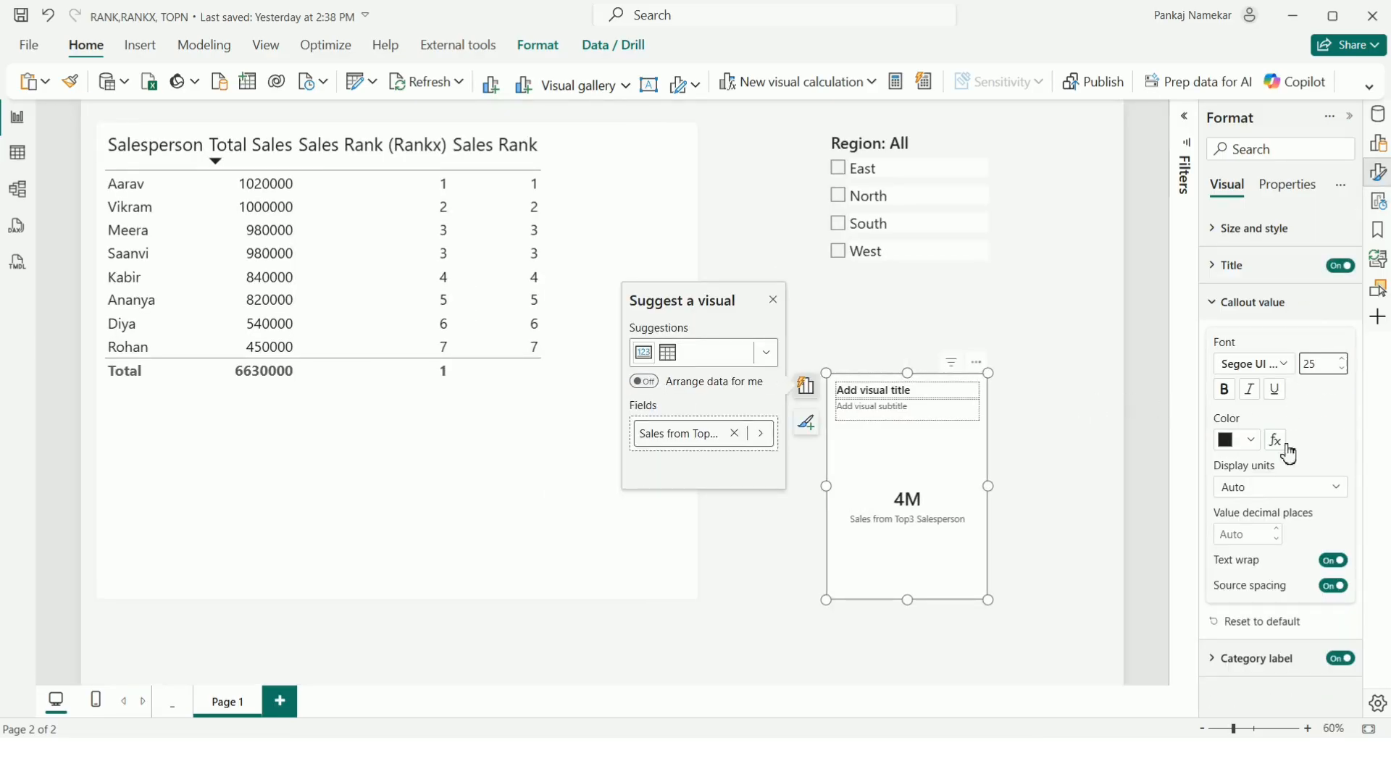
{"action": "left_click", "coordinate": [1280, 486]}
{"action": "left_click", "coordinate": [1250, 535]}
{"action": "left_click", "coordinate": [1044, 521]}
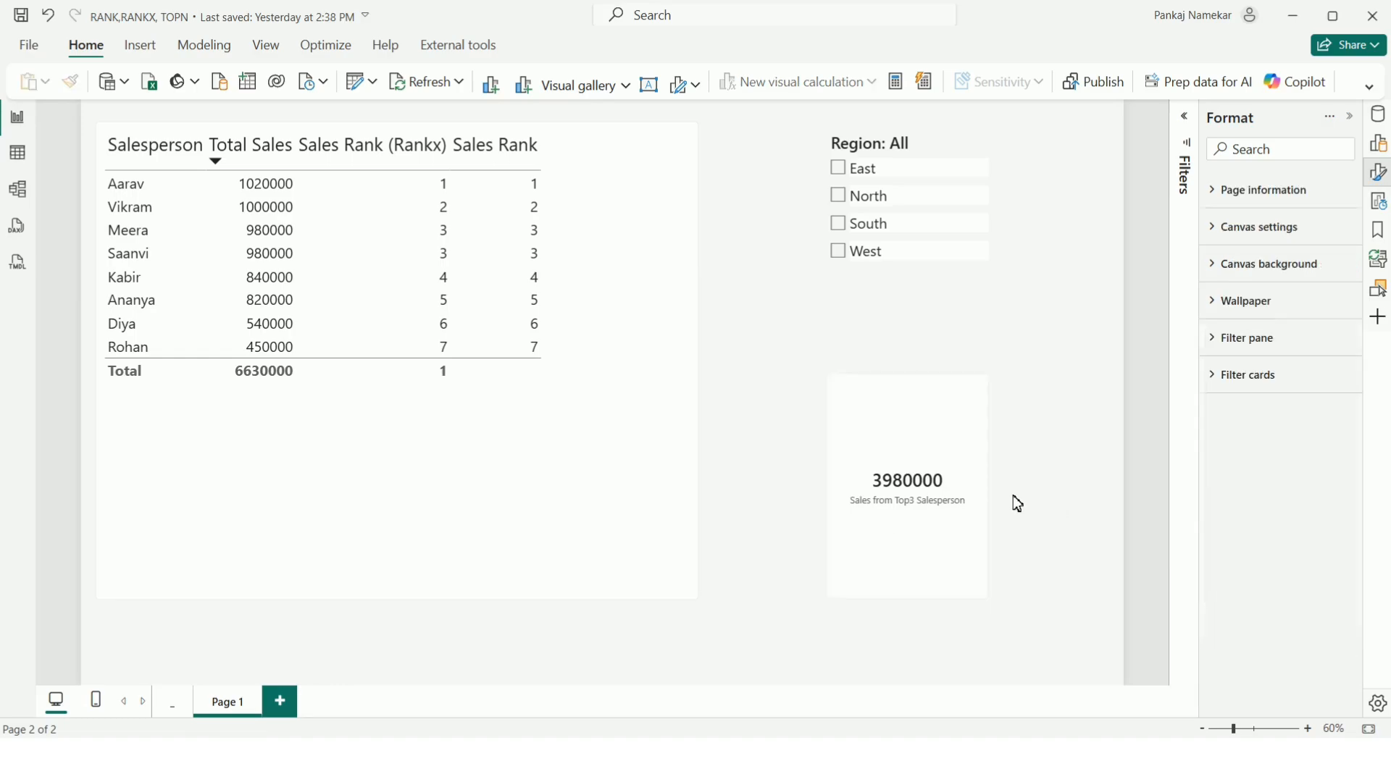
Turn off the title of the Sales from Top3 Salesperson card and shorten the card to about half its height.
{"action": "left_click", "coordinate": [915, 460]}
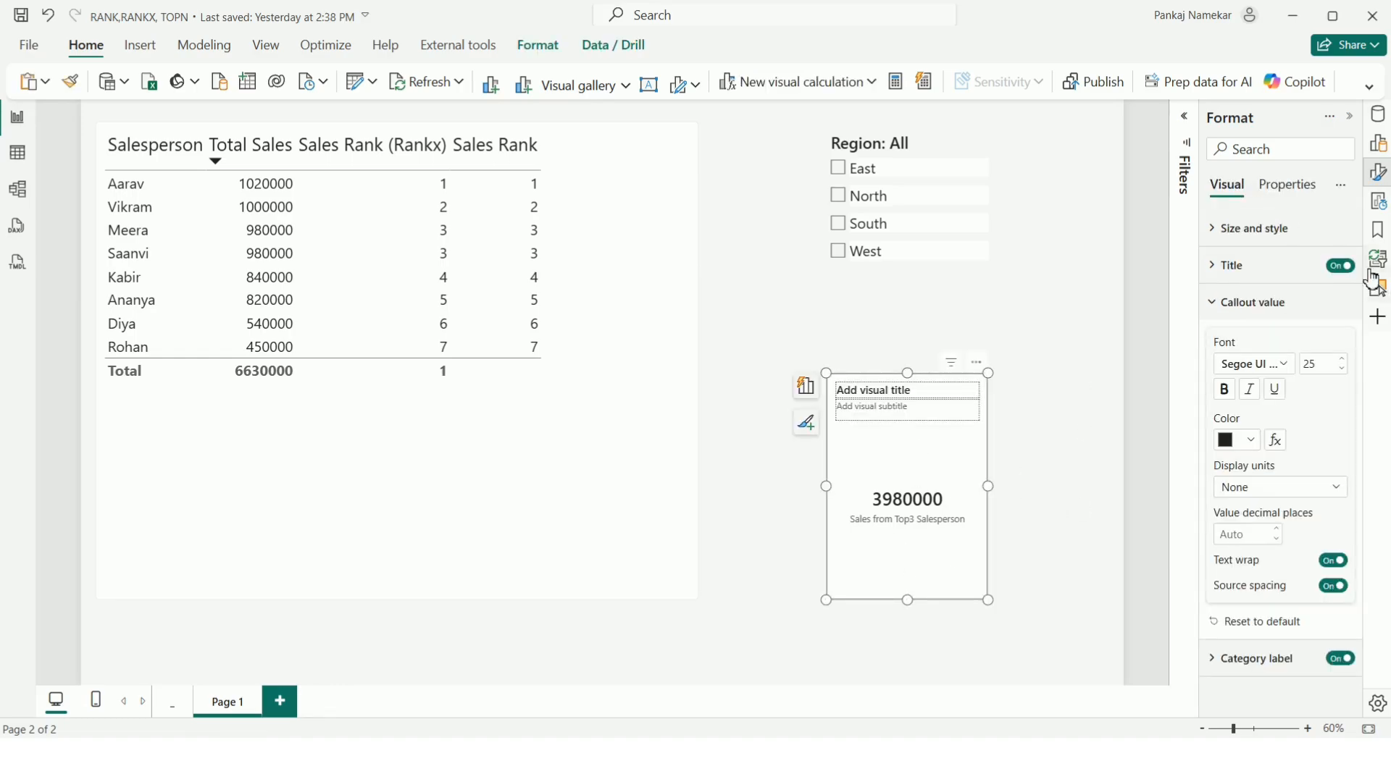
{"action": "left_click", "coordinate": [1341, 265]}
{"action": "left_click_drag", "start_coordinate": [912, 614], "coordinate": [910, 500]}
{"action": "left_click", "coordinate": [1059, 444]}
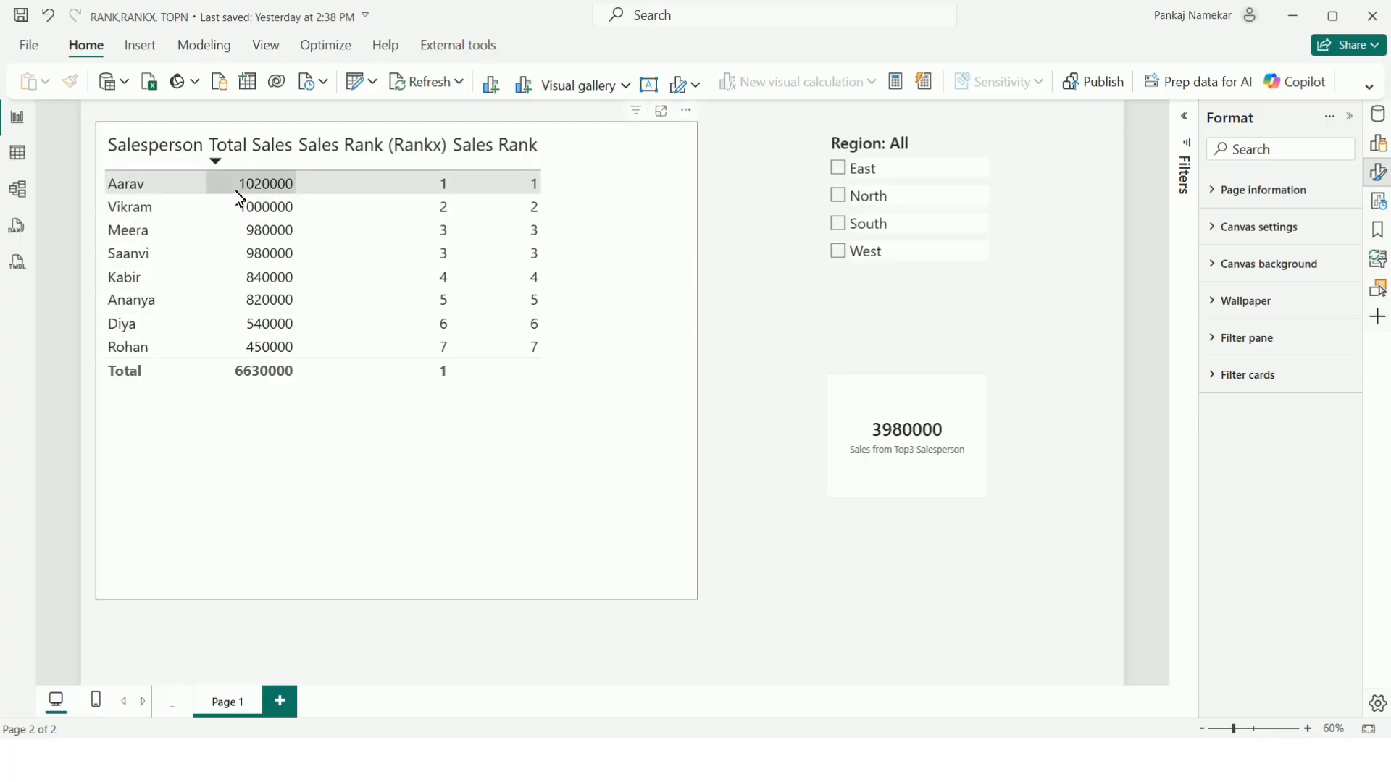
Highlight the first three salesperson rows in the table to compare their sales with the card, and clear the highlight.
{"action": "left_click_drag", "start_coordinate": [145, 188], "coordinate": [136, 232]}
{"action": "left_click", "coordinate": [754, 355]}
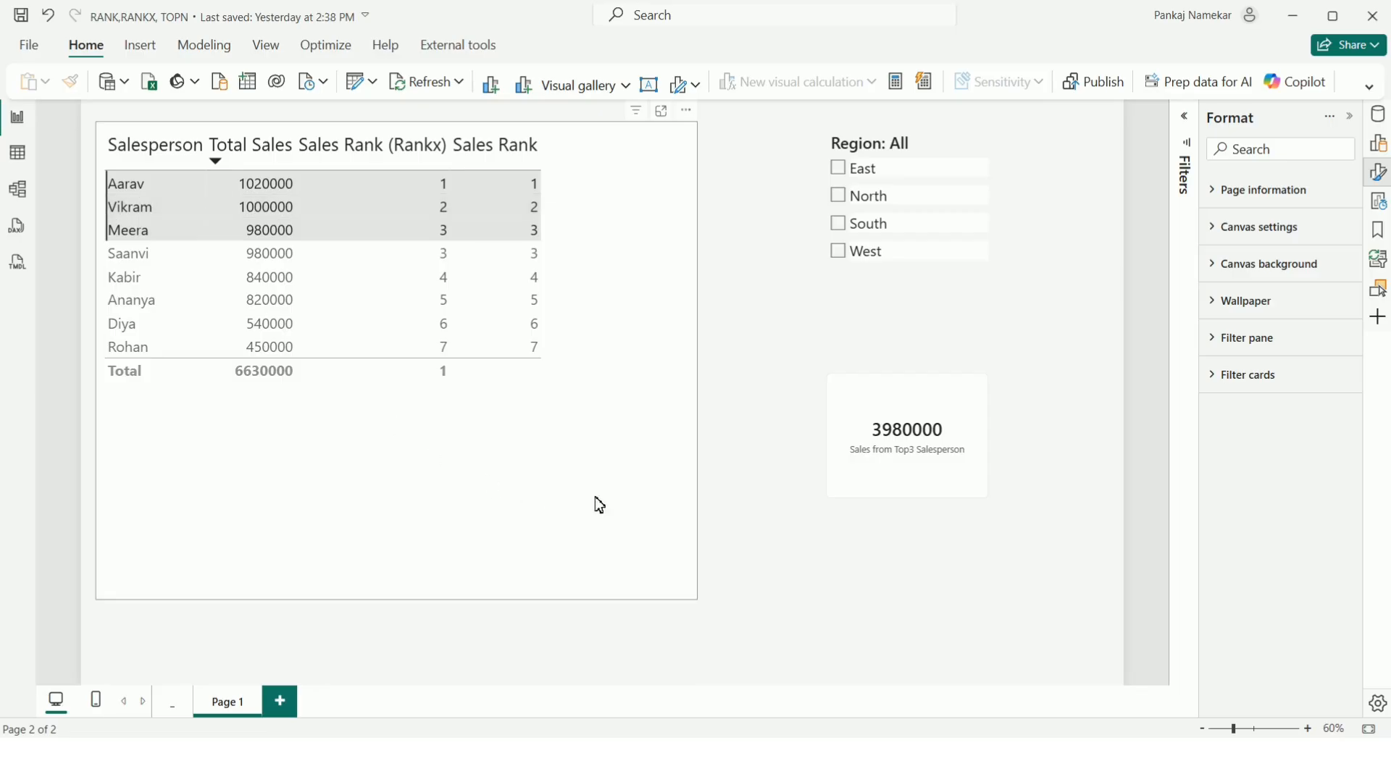
{"action": "left_click", "coordinate": [571, 491]}
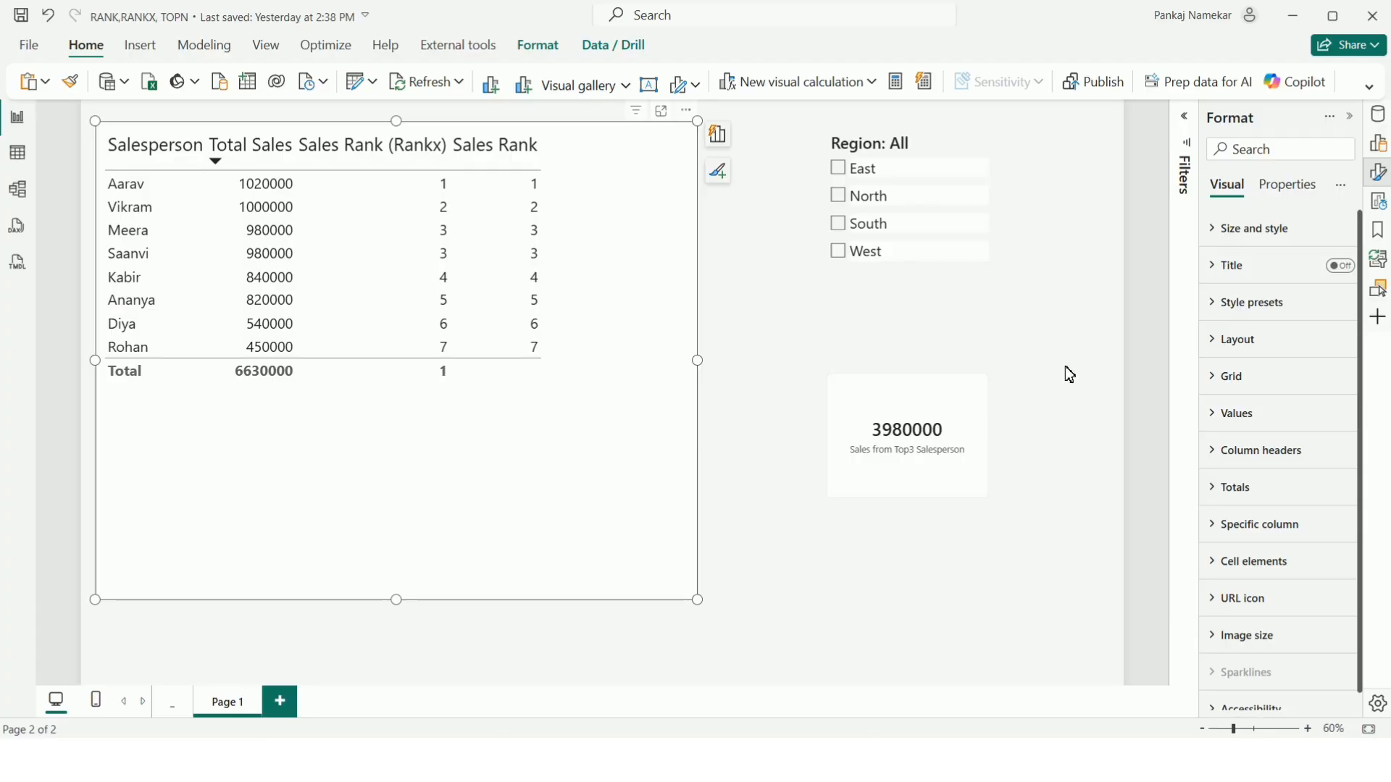
Shorten the salesperson ranking table to end just below its Total row and place a copy of it directly underneath.
{"action": "left_click", "coordinate": [1195, 136]}
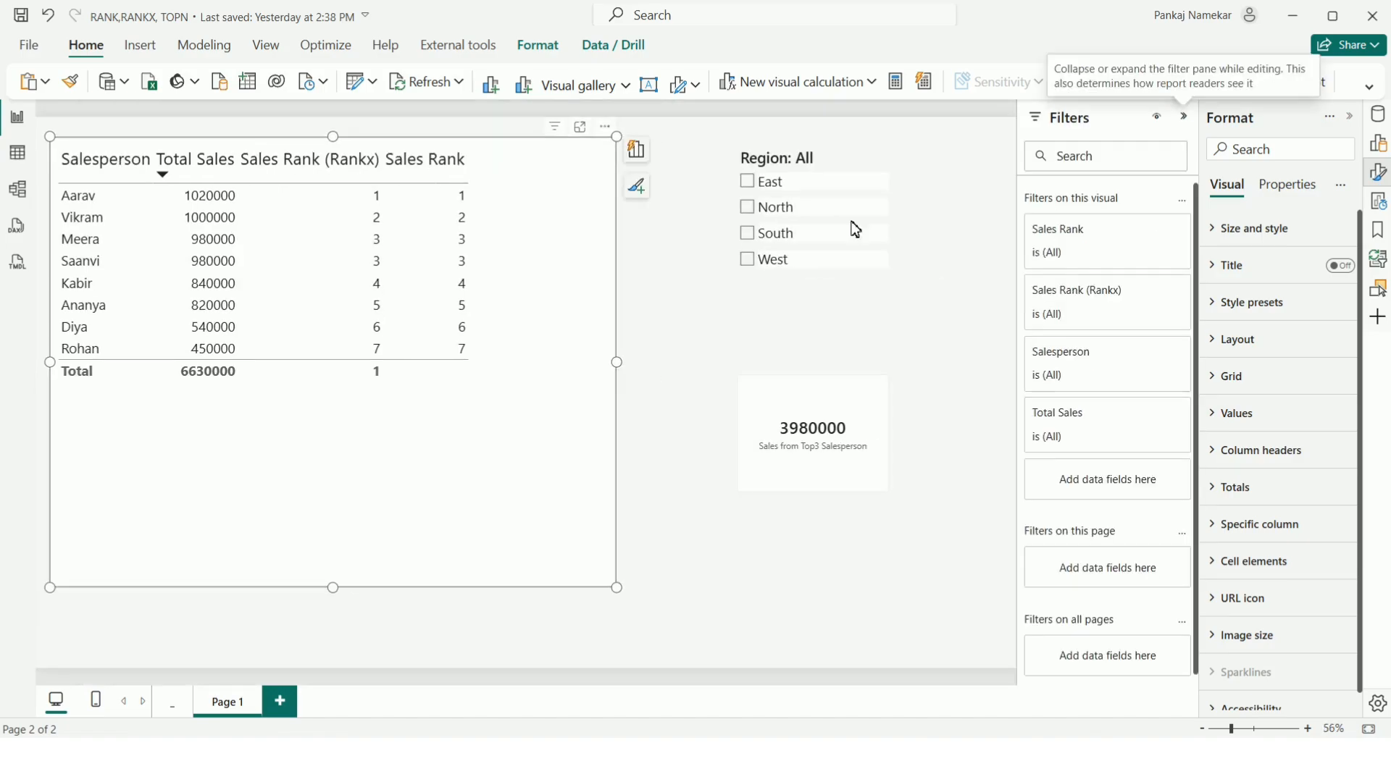
{"action": "left_click", "coordinate": [654, 335]}
{"action": "left_click", "coordinate": [527, 455]}
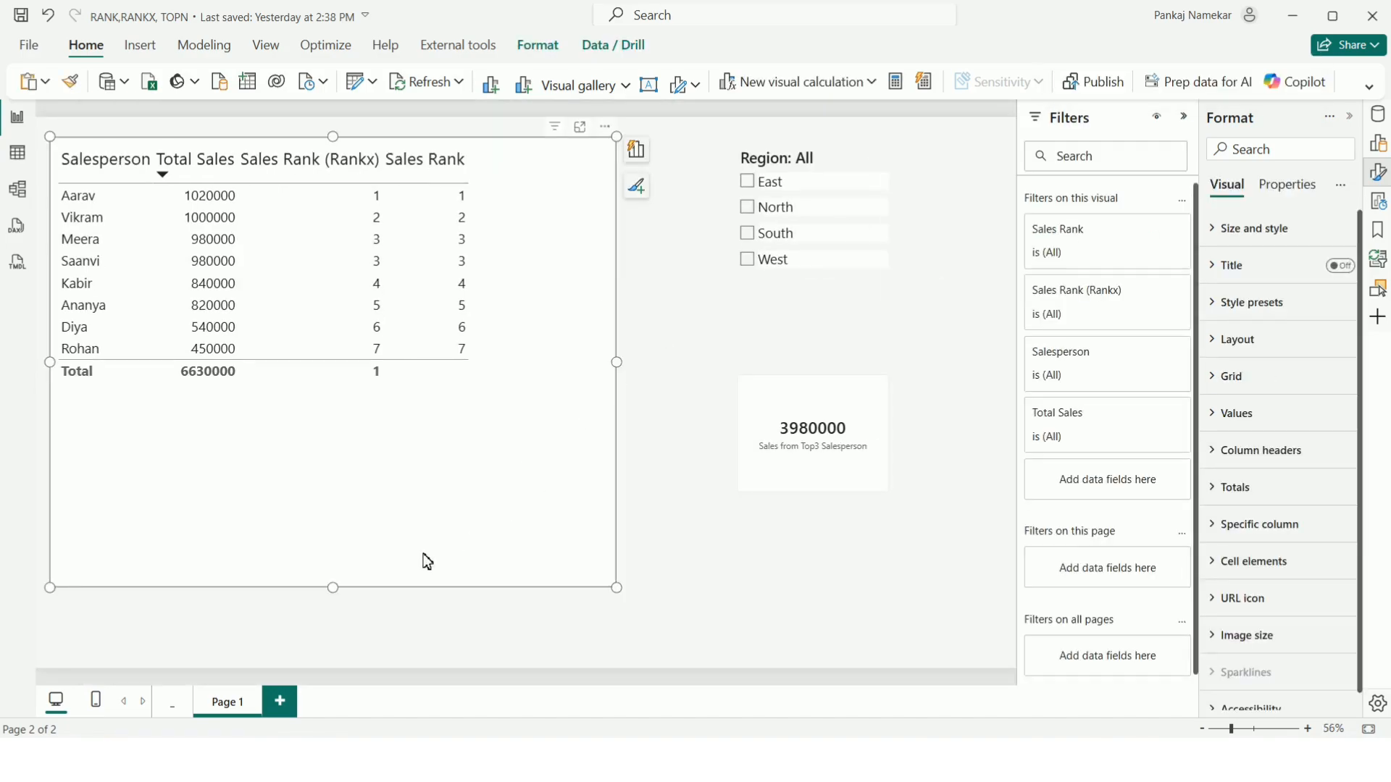
{"action": "left_click_drag", "start_coordinate": [333, 587], "coordinate": [378, 397]}
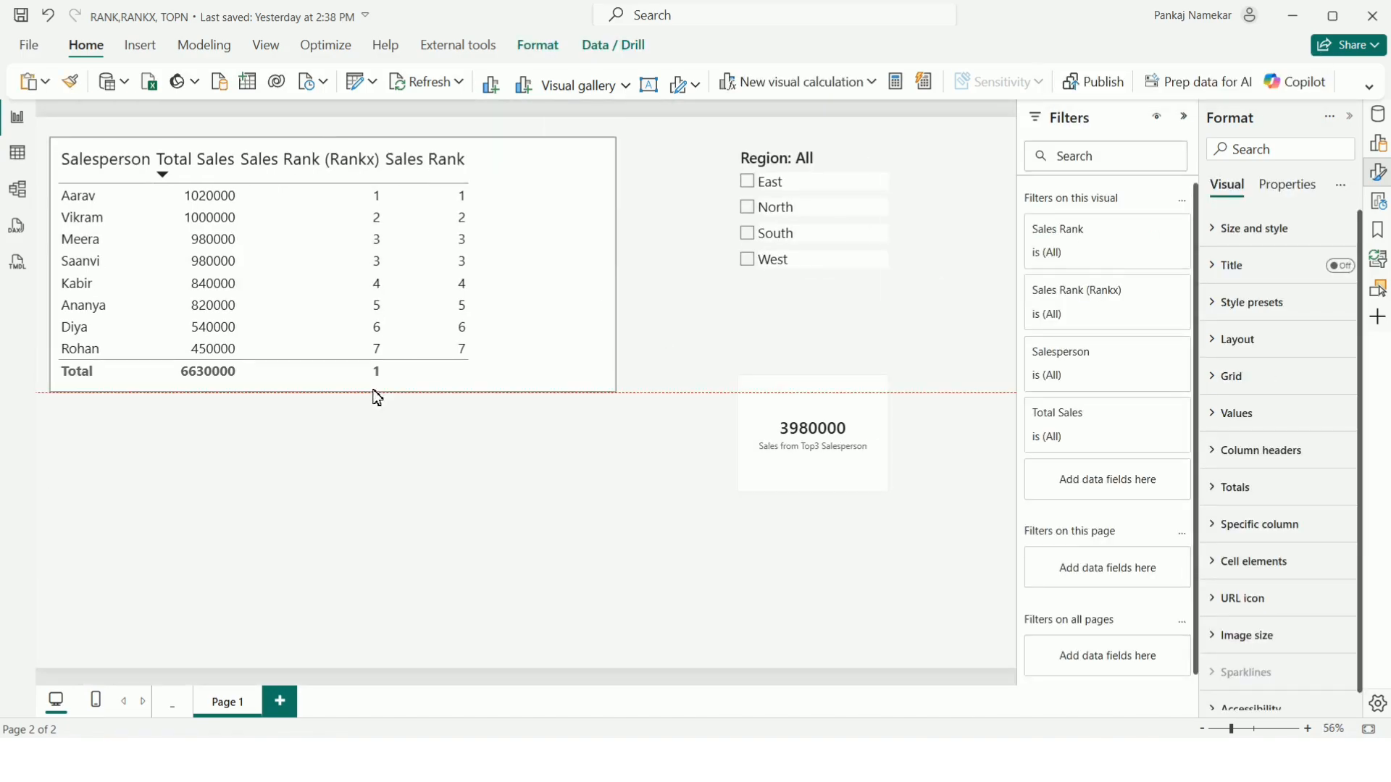
{"action": "left_click", "coordinate": [569, 366]}
{"action": "key", "text": "ctrl+c"}
{"action": "key", "text": "ctrl+v"}
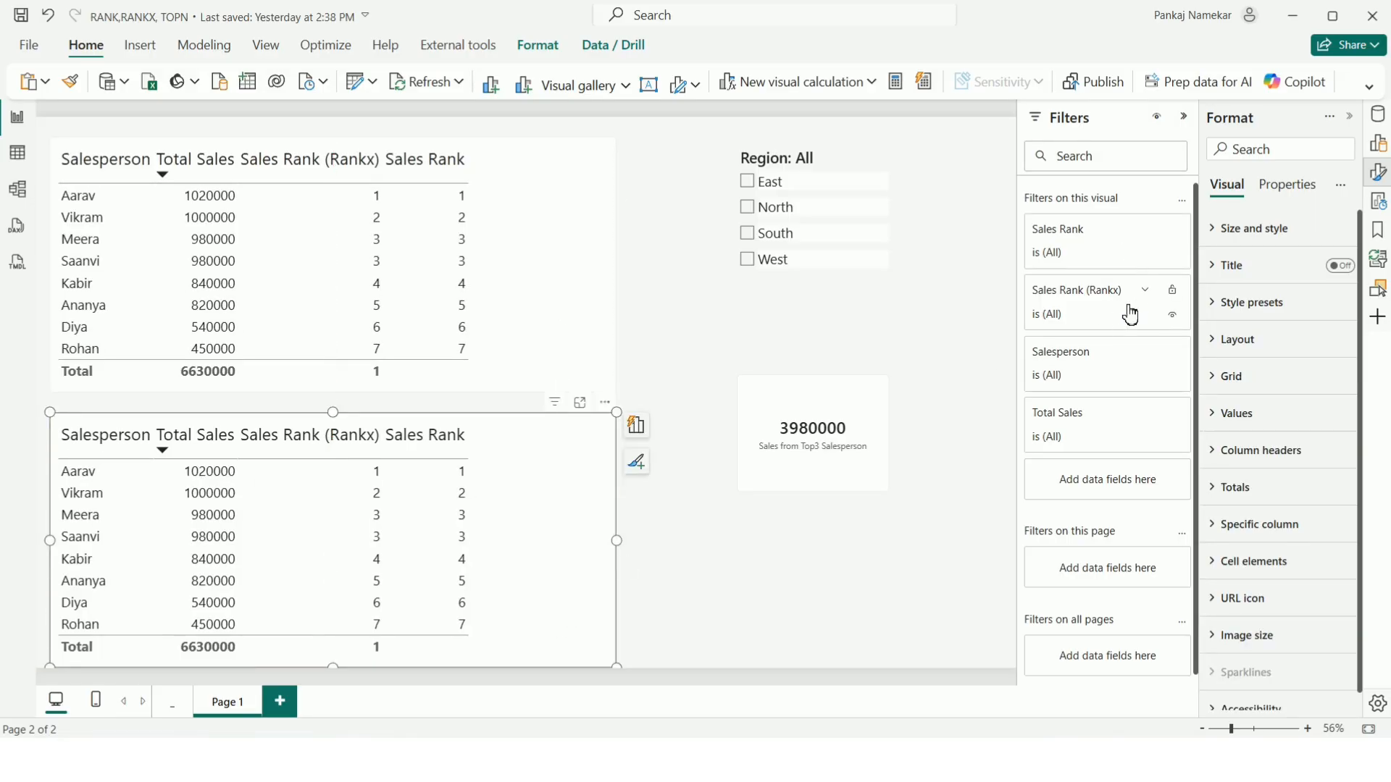
Filter the copied table's Salesperson field with a Top N filter showing the top 3 by Total Sales.
{"action": "left_click", "coordinate": [1144, 332]}
{"action": "scroll", "coordinate": [1116, 312], "scroll_direction": "down", "scroll_amount": 2}
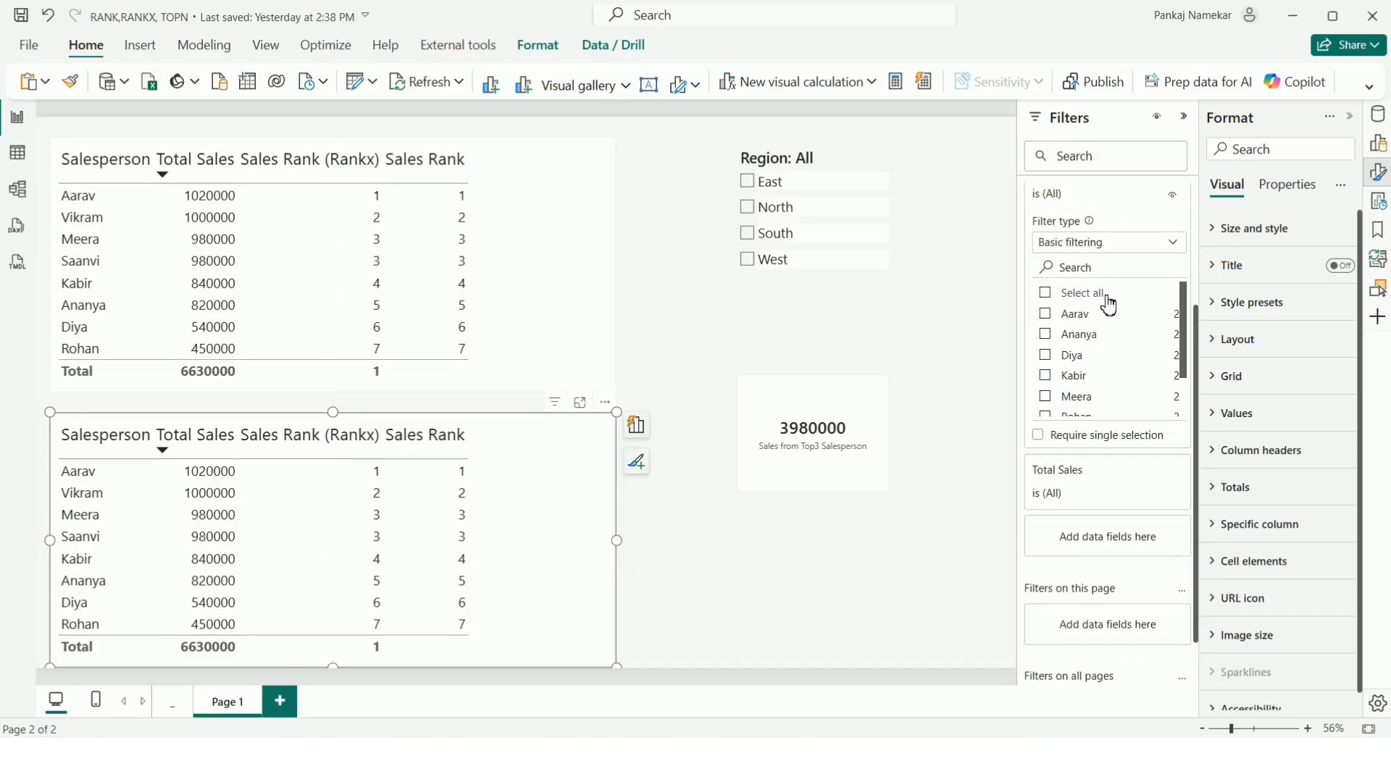
{"action": "left_click", "coordinate": [1093, 242]}
{"action": "left_click", "coordinate": [1092, 312]}
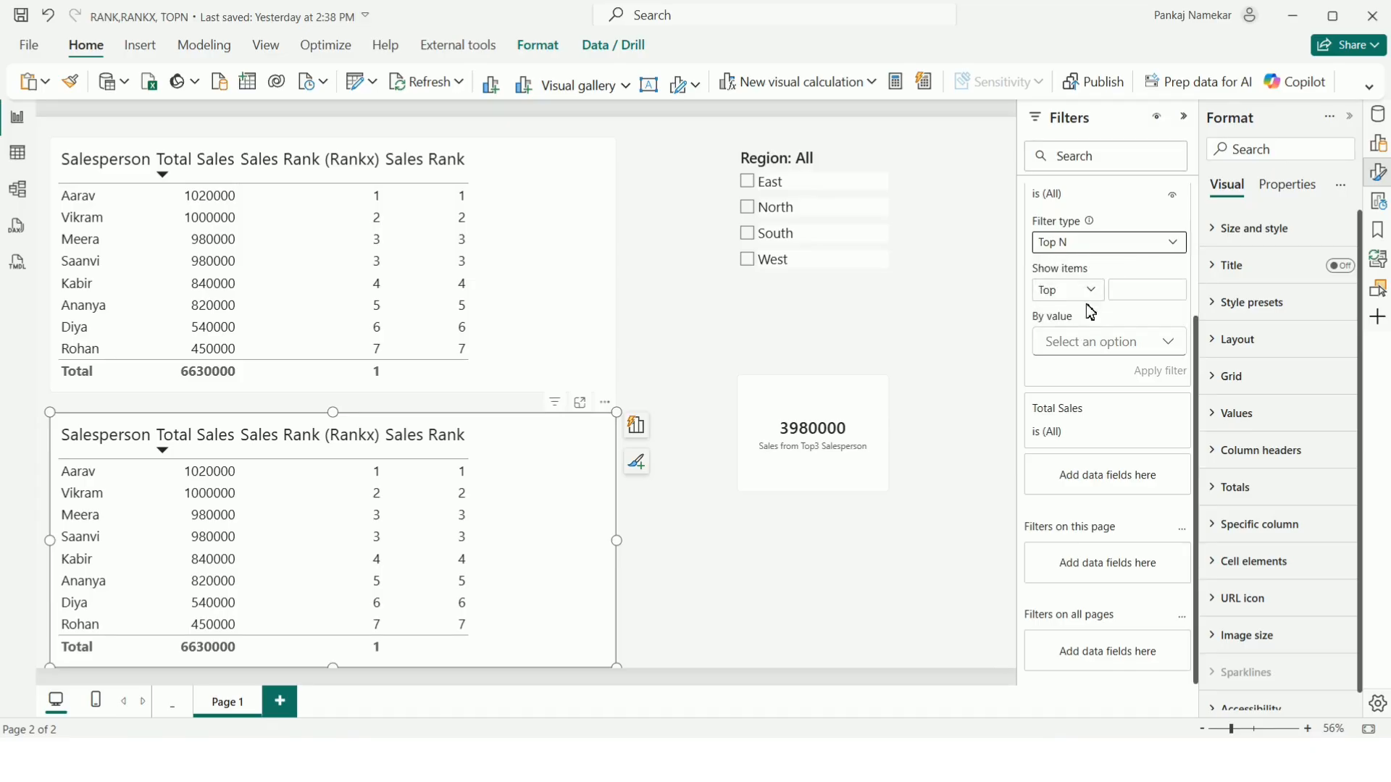
{"action": "left_click", "coordinate": [1151, 291]}
{"action": "type", "text": "3"}
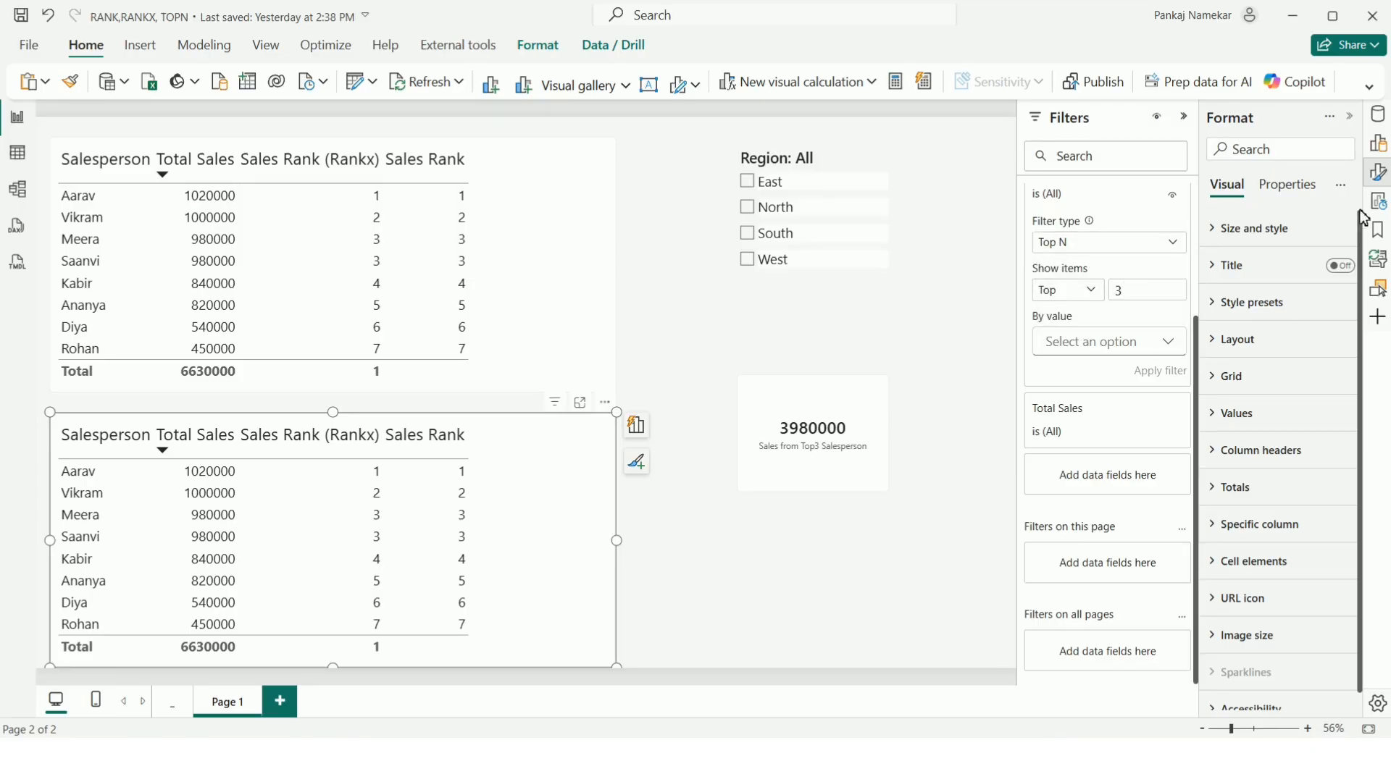
{"action": "left_click", "coordinate": [1377, 115]}
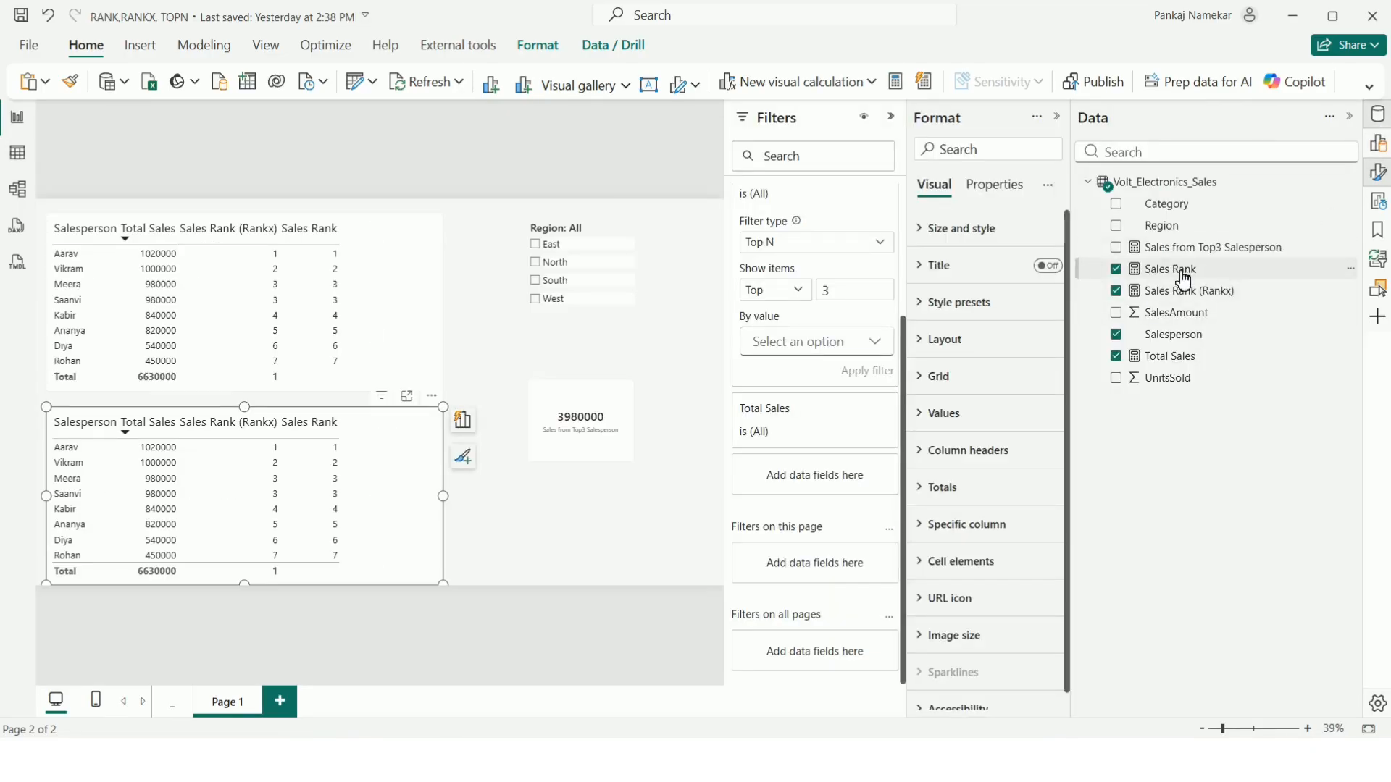
{"action": "left_click_drag", "start_coordinate": [1171, 356], "coordinate": [819, 351]}
{"action": "left_click", "coordinate": [877, 376]}
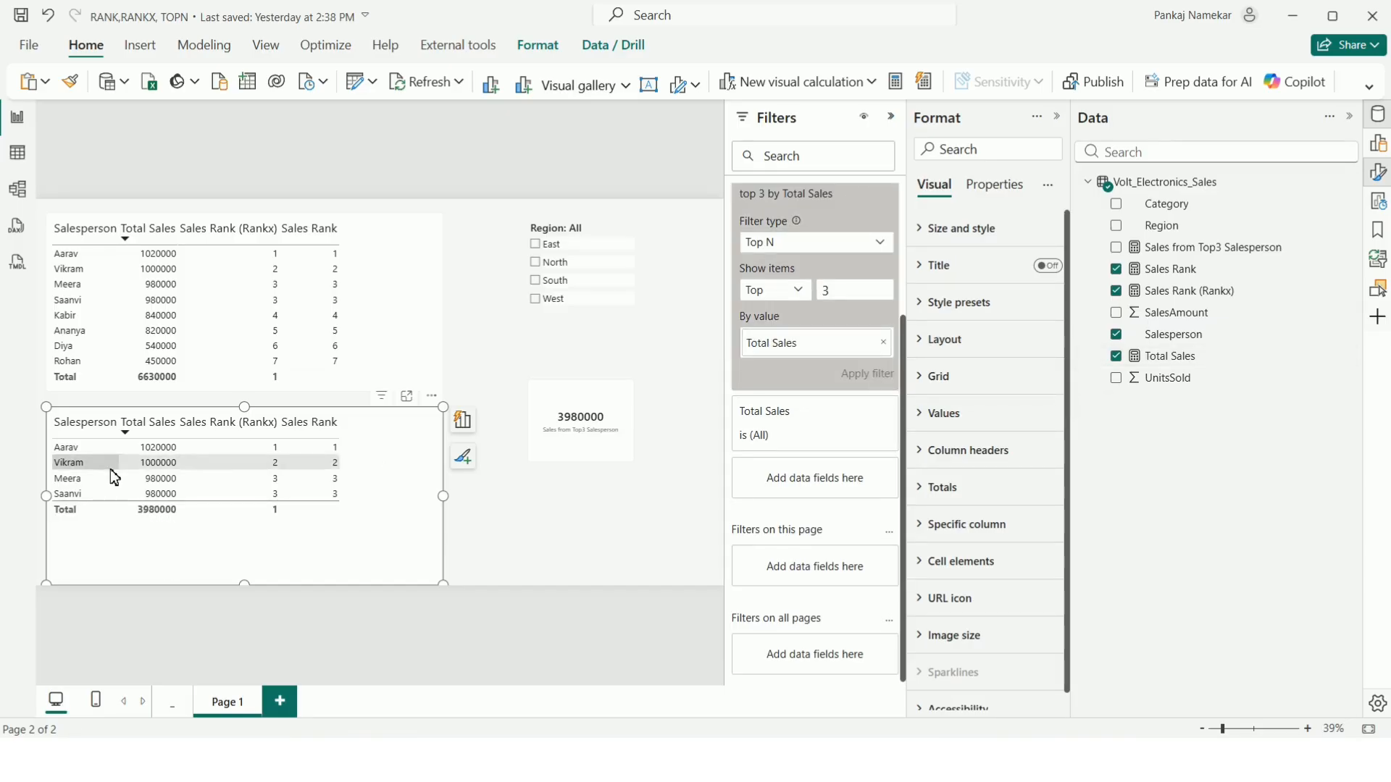
{"action": "left_click", "coordinate": [443, 664]}
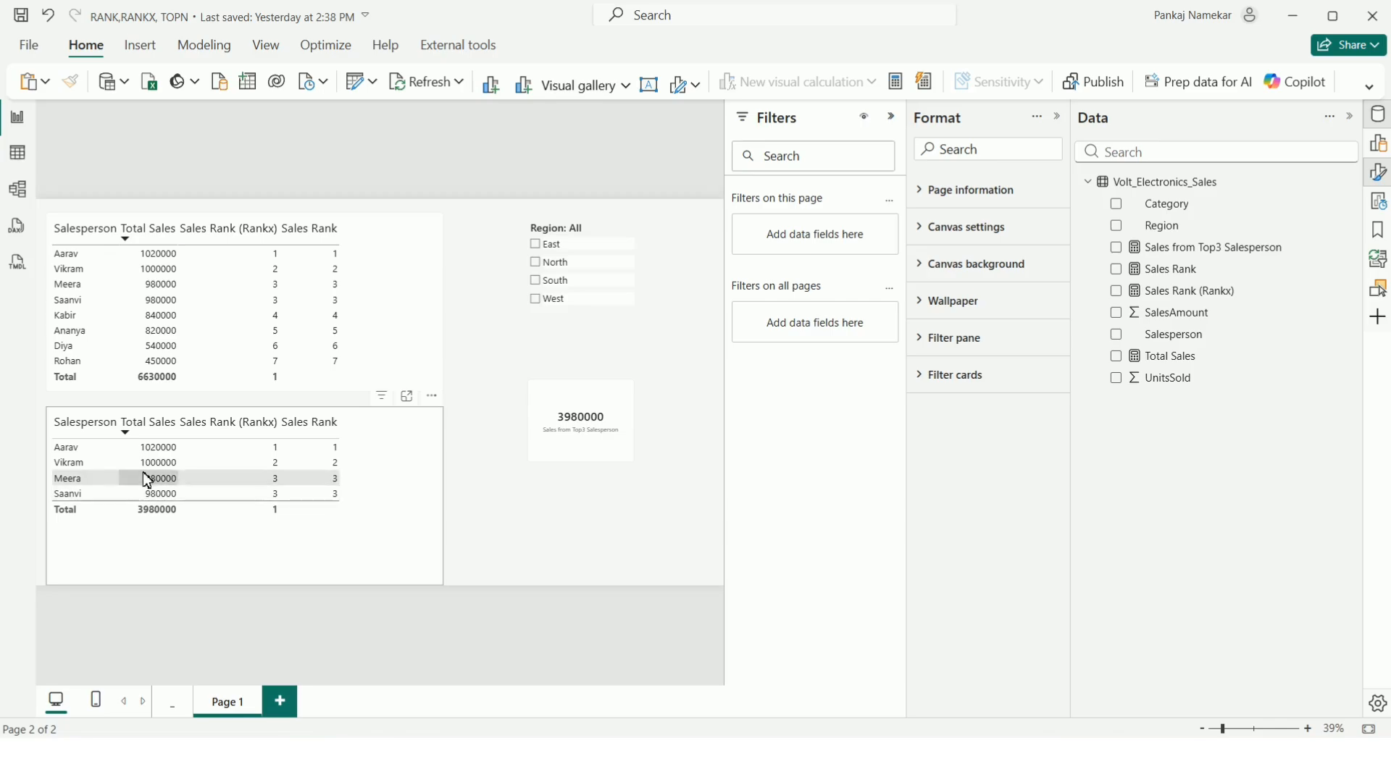
Switch the copied table's Salesperson filter from Top to Bottom 3 by Total Sales and apply it.
{"action": "left_click", "coordinate": [319, 529]}
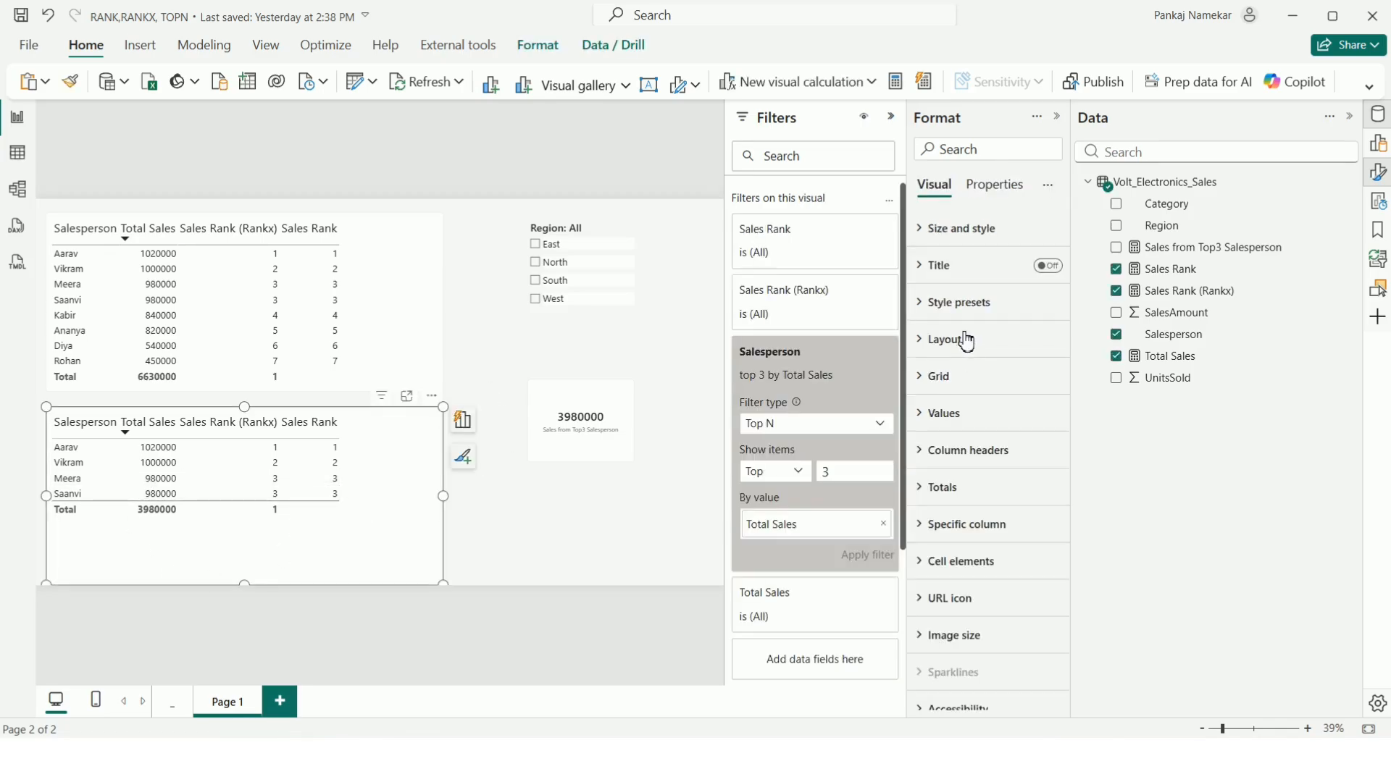
{"action": "left_click", "coordinate": [809, 482]}
{"action": "left_click", "coordinate": [787, 519]}
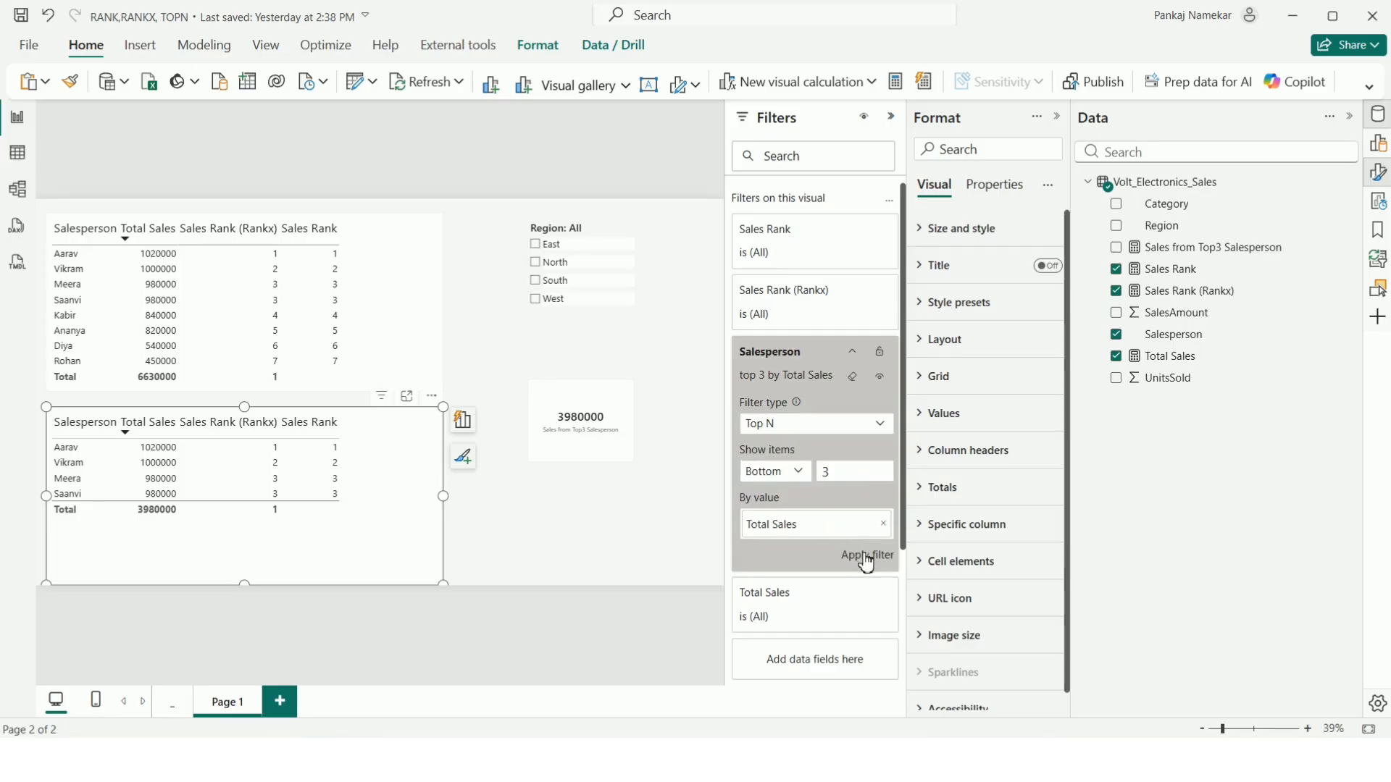
{"action": "left_click", "coordinate": [868, 562]}
{"action": "left_click", "coordinate": [605, 524]}
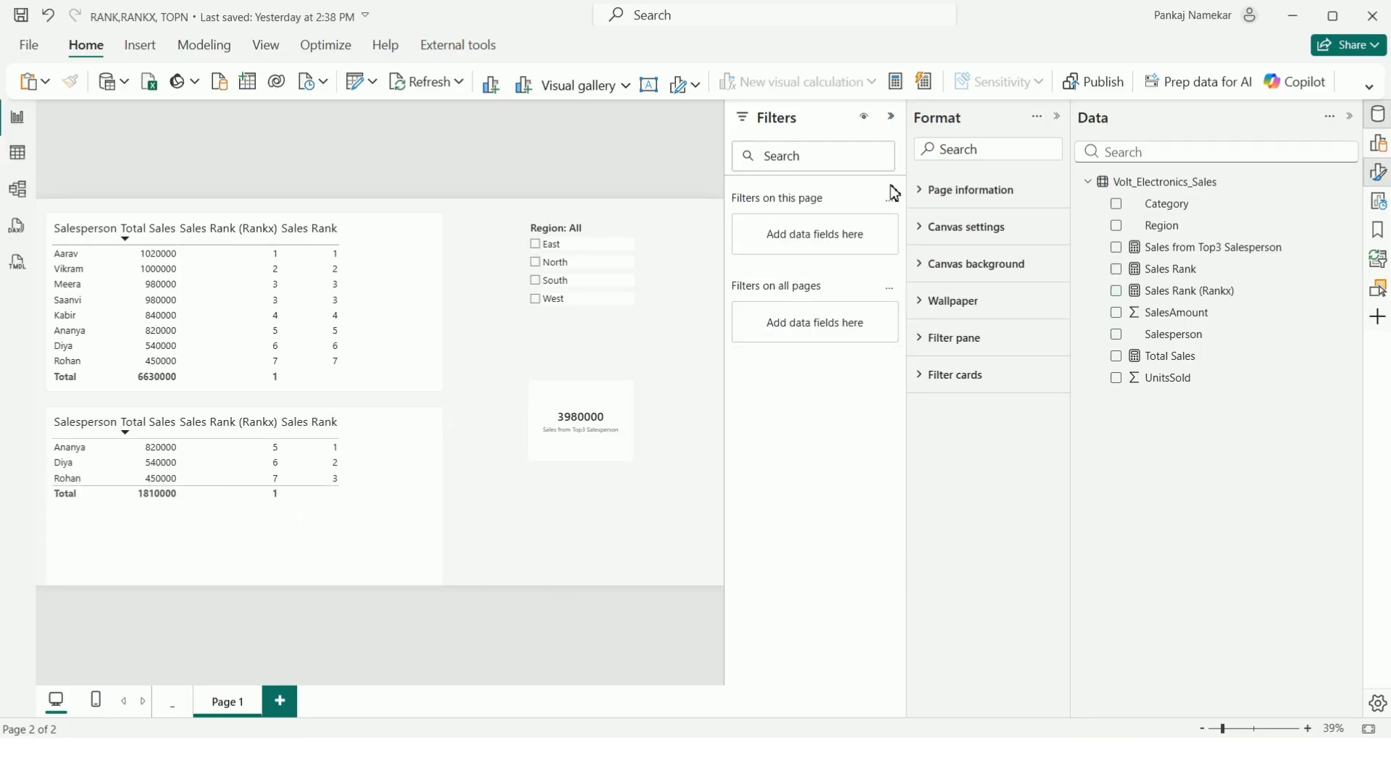
Show the report's title page with the Filters, Format and Data panes collapsed to enlarge the canvas.
{"action": "left_click", "coordinate": [892, 116]}
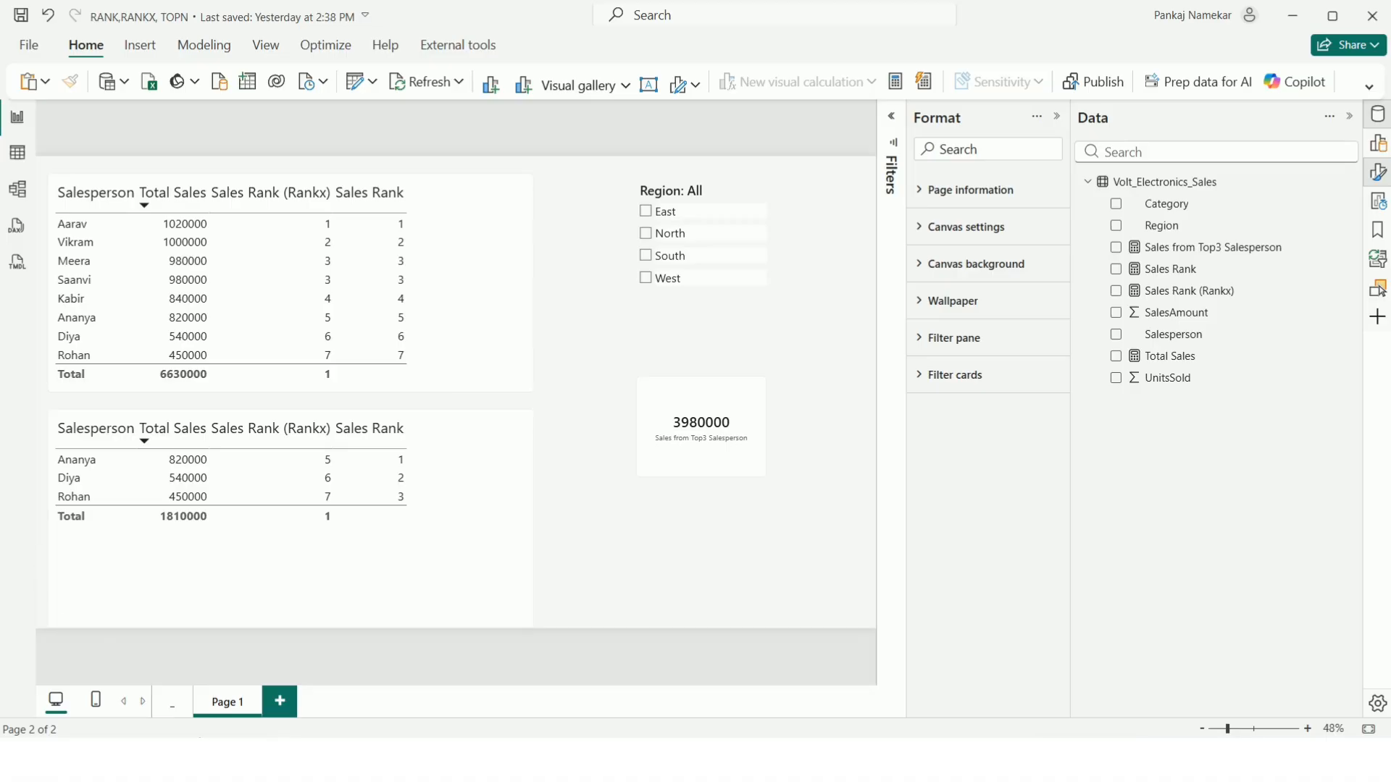
{"action": "left_click", "coordinate": [173, 706]}
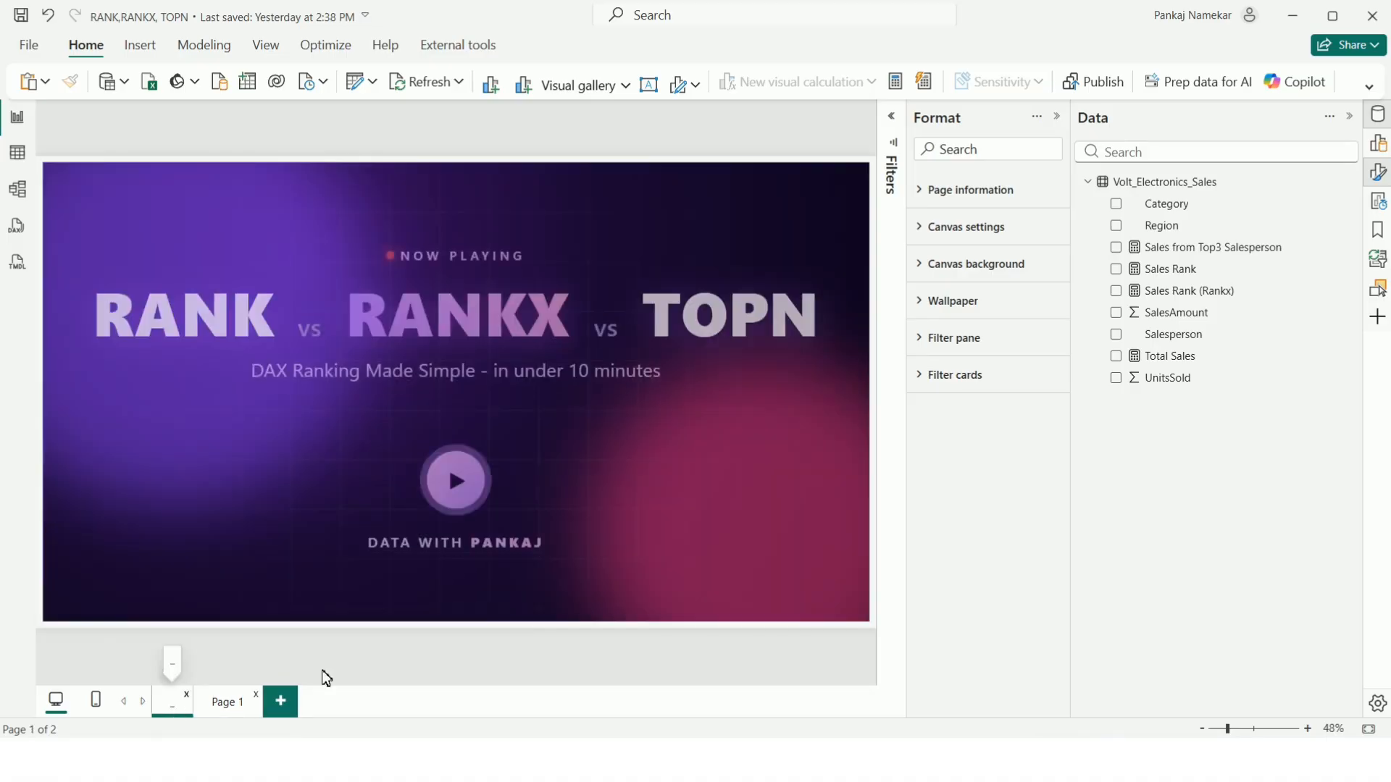
{"action": "left_click", "coordinate": [1059, 118]}
{"action": "left_click", "coordinate": [1351, 117]}
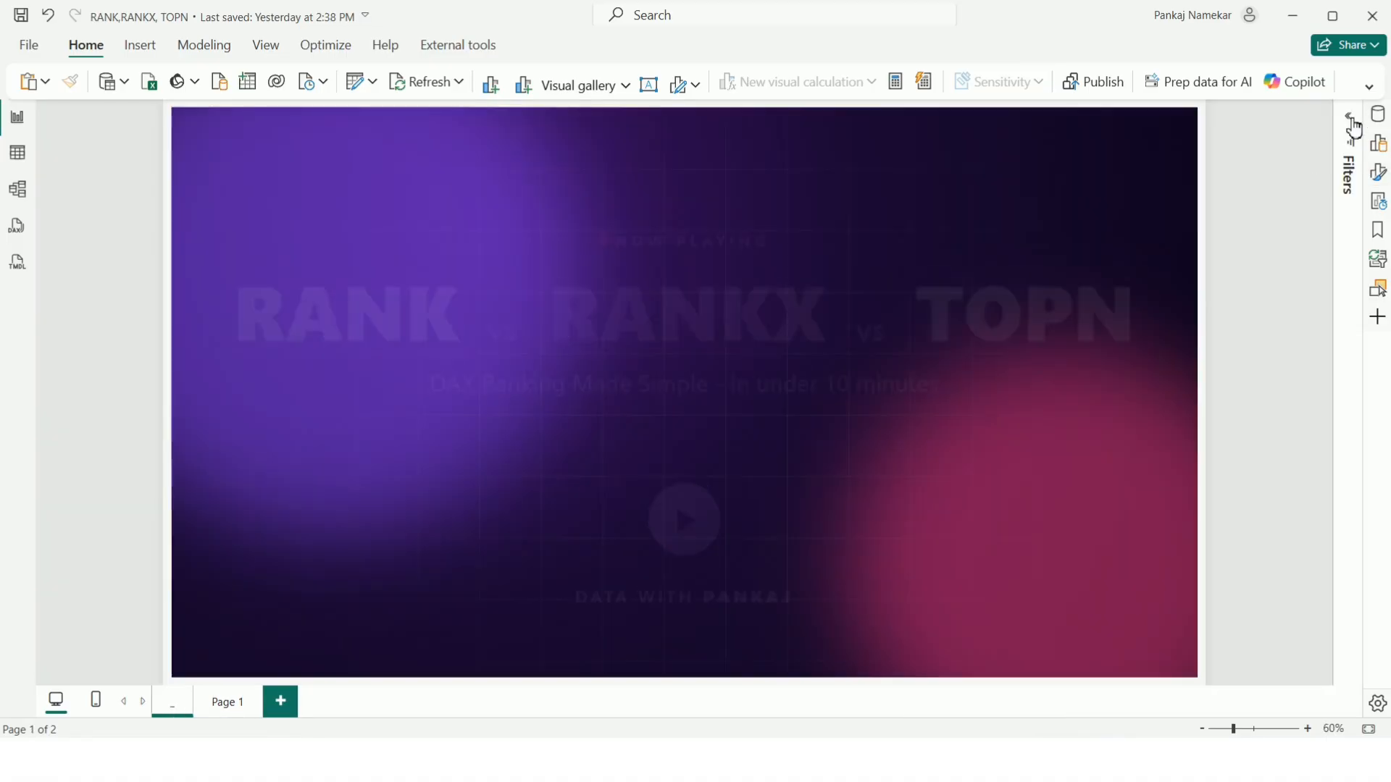